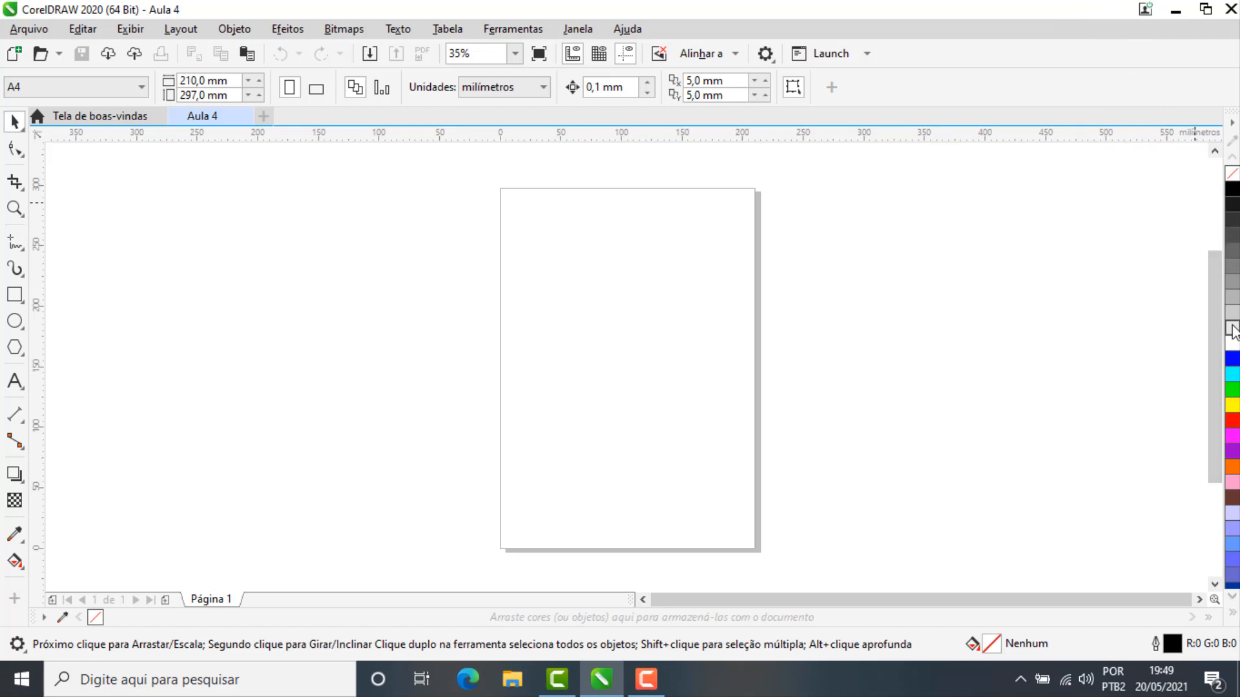
Step: Display the recently used default CMYK palette (Paleta CMYK padrão) alongside the current default palette
left_click(583, 31)
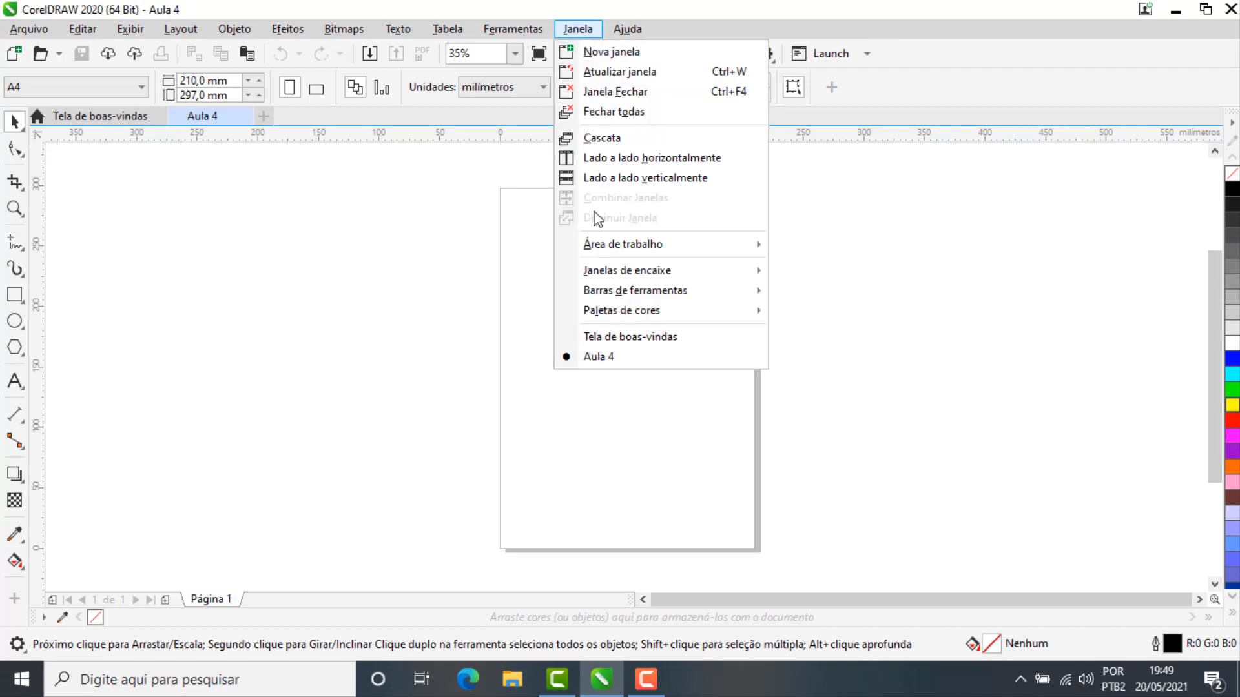
mouse_move(640, 313)
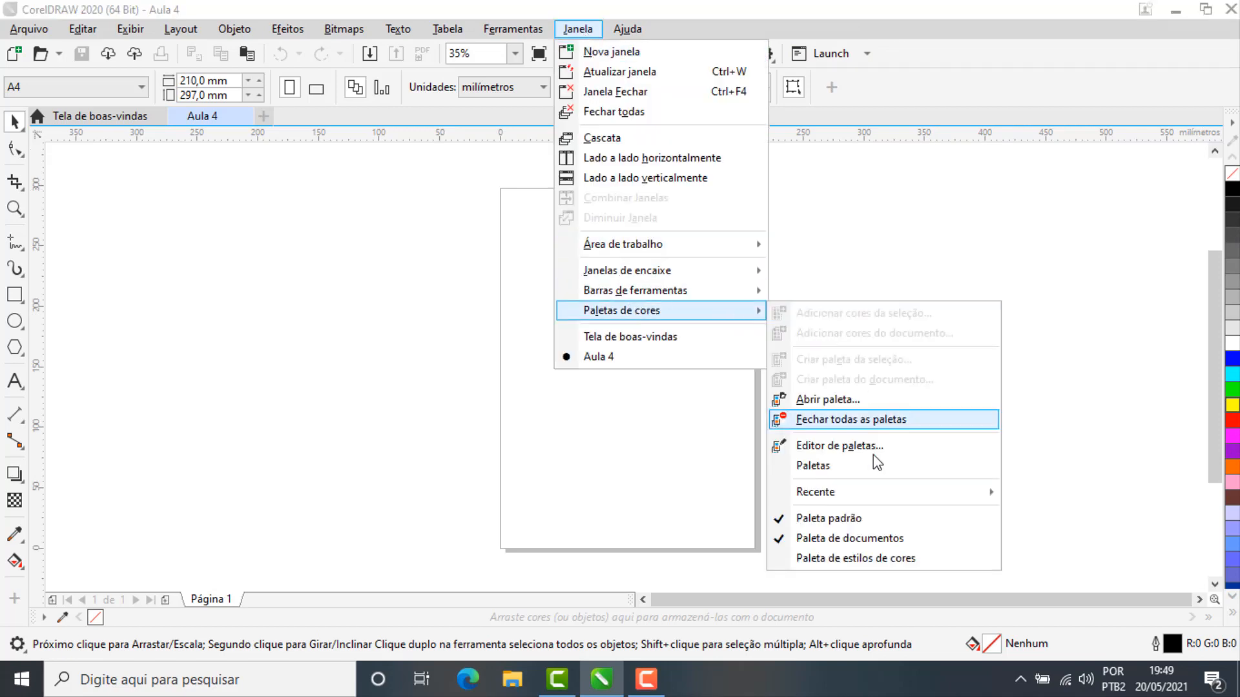
mouse_move(856, 492)
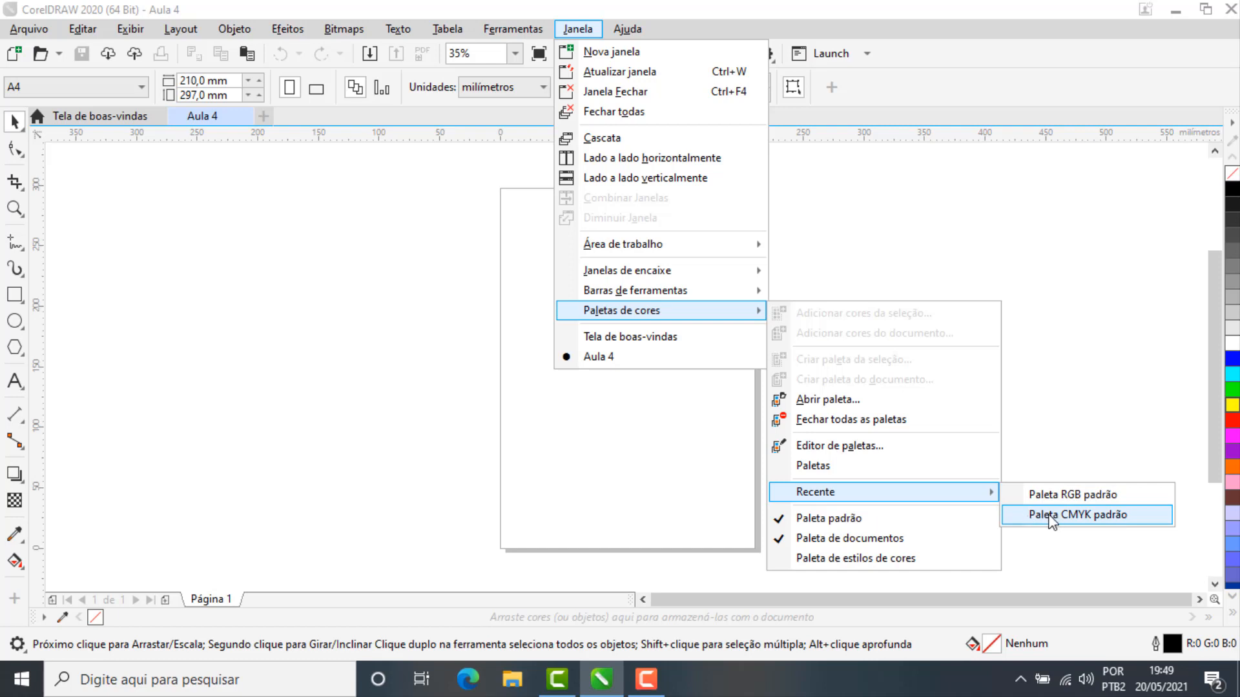
left_click(1073, 519)
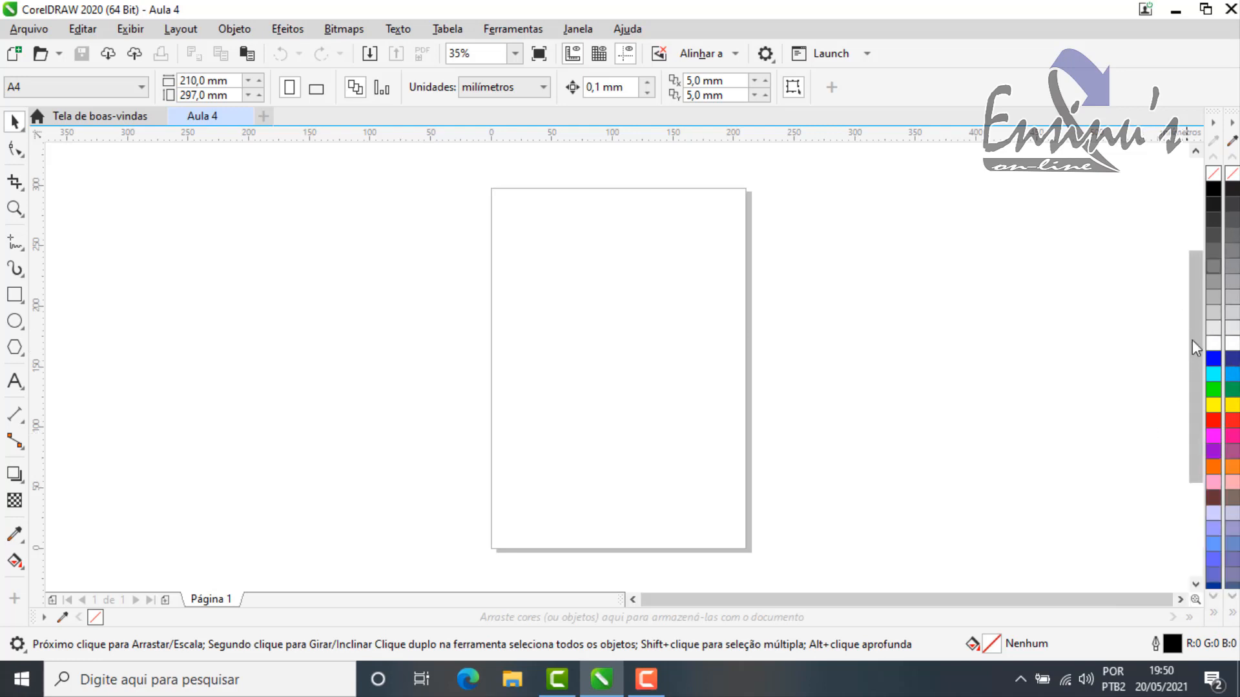
Step: Hide the default color palette (Paleta padrão) and display it again
left_click(581, 32)
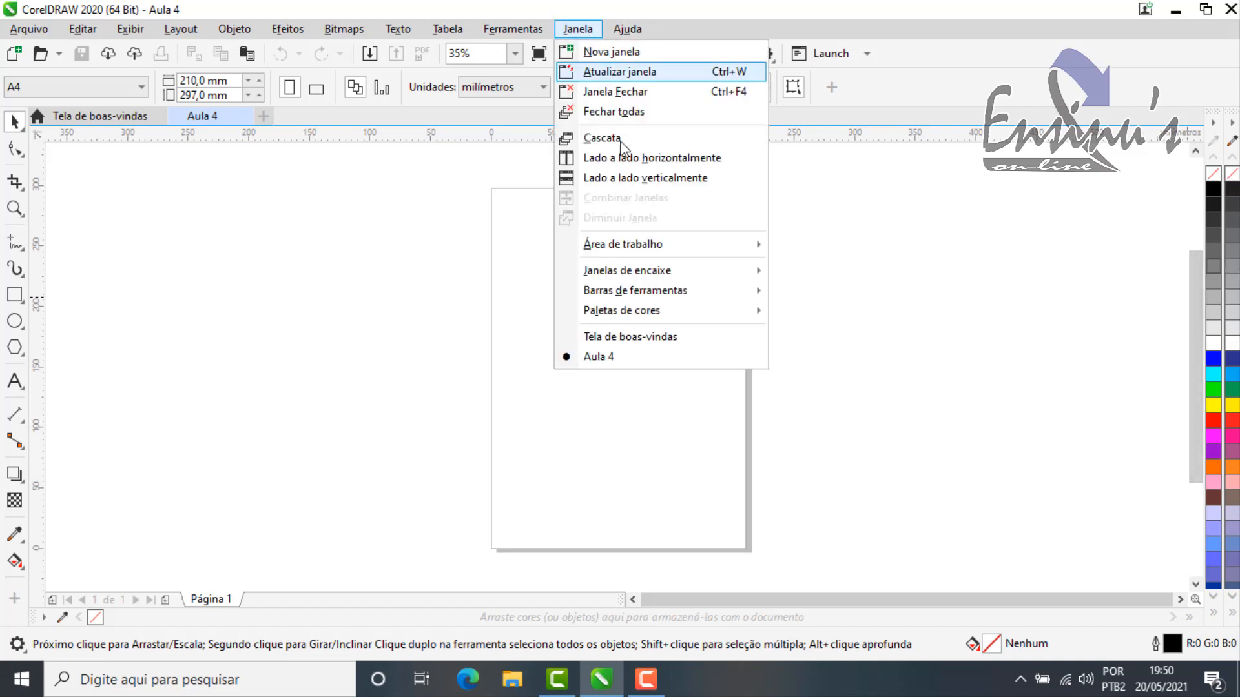
mouse_move(665, 316)
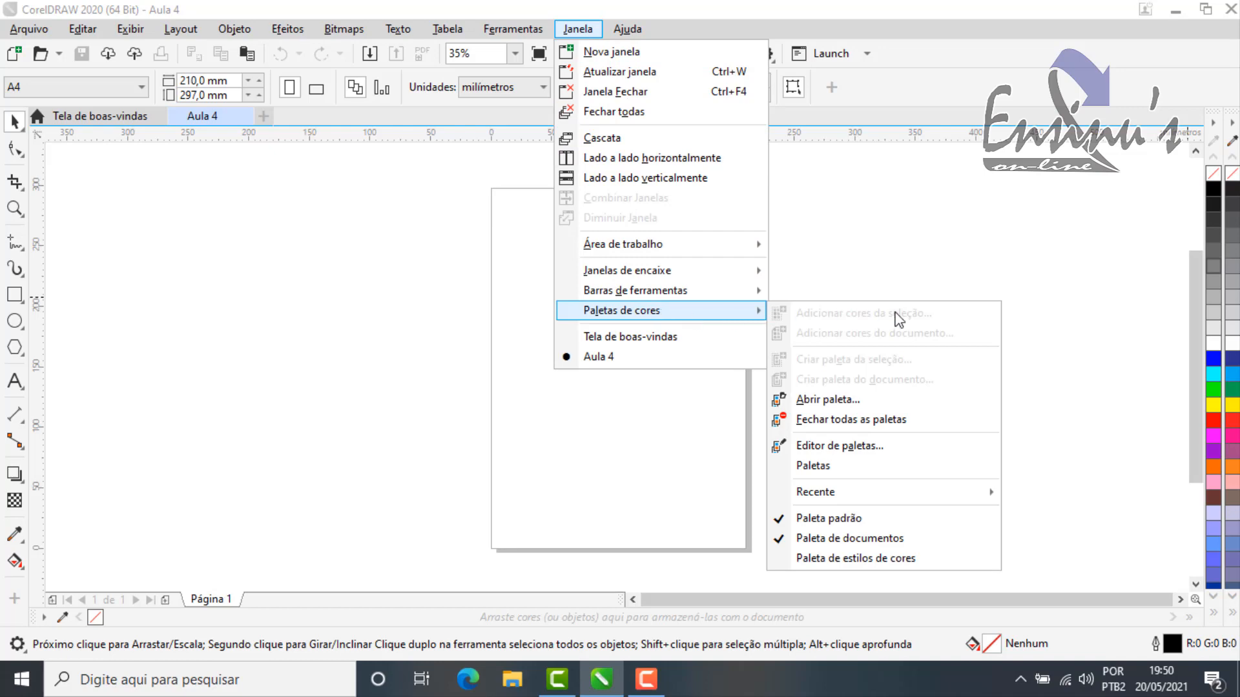
mouse_move(889, 498)
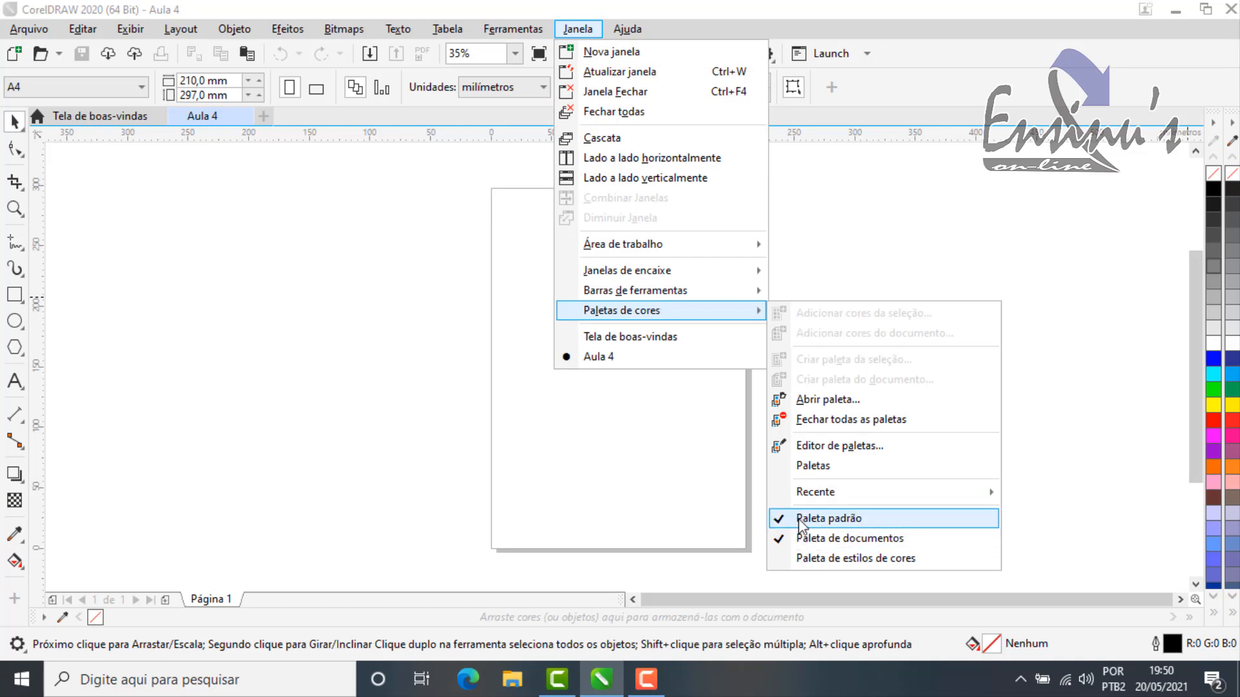
left_click(831, 519)
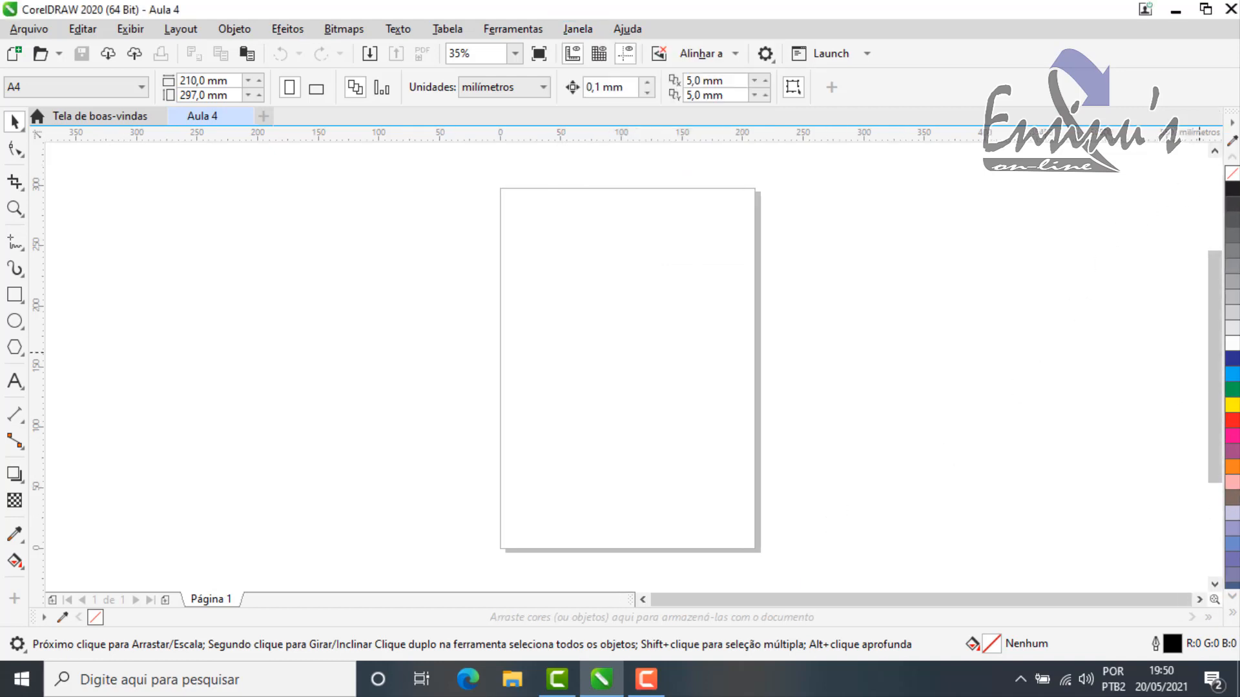
left_click(578, 31)
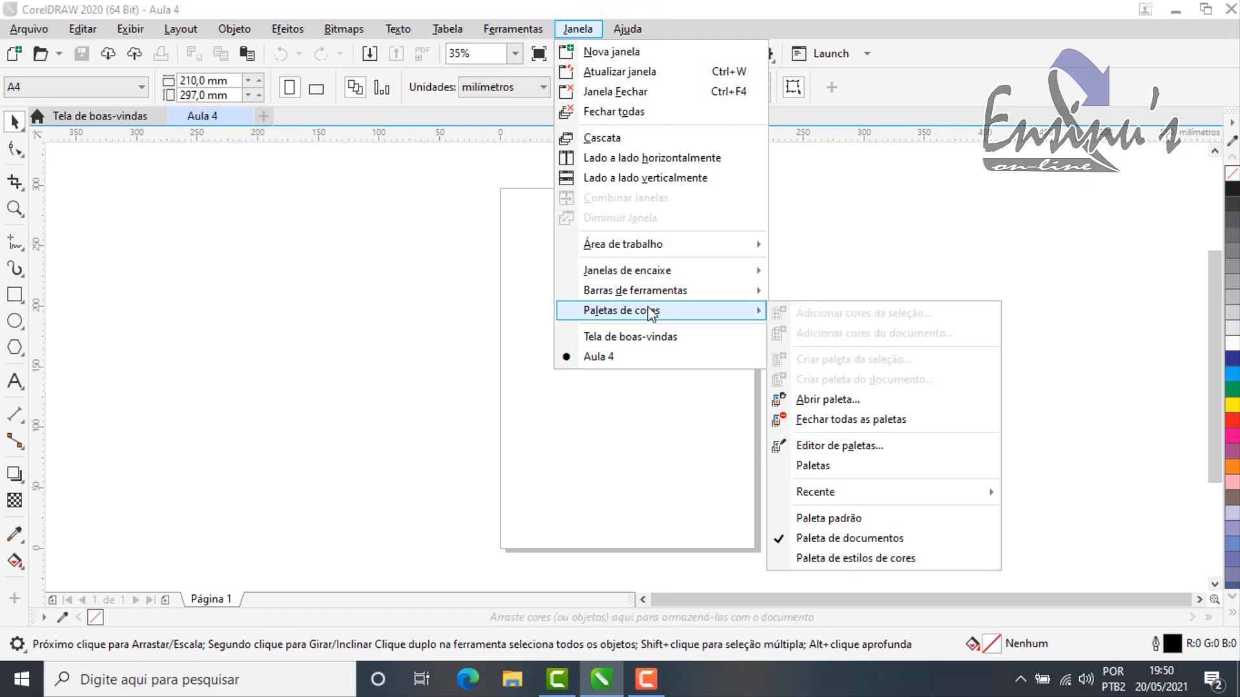
left_click(834, 518)
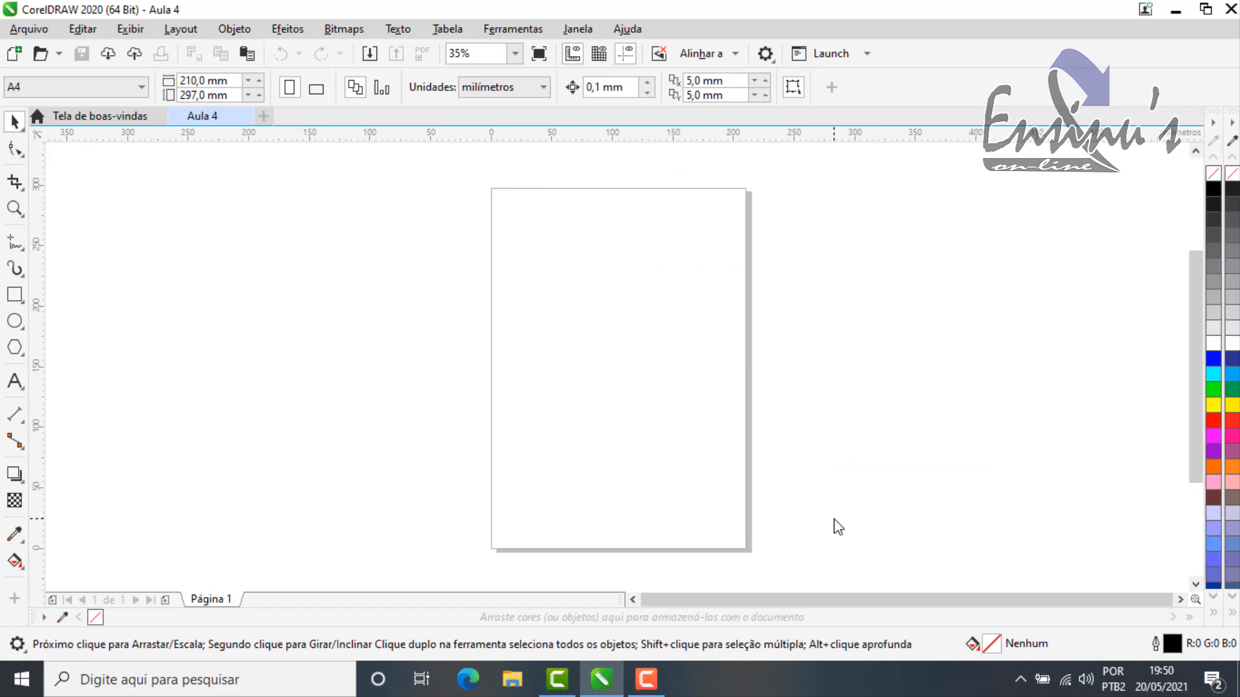
Step: Hide the default CMYK palette (Paleta CMYK padrão), keeping only the default palette displayed
left_click(583, 28)
mouse_move(733, 310)
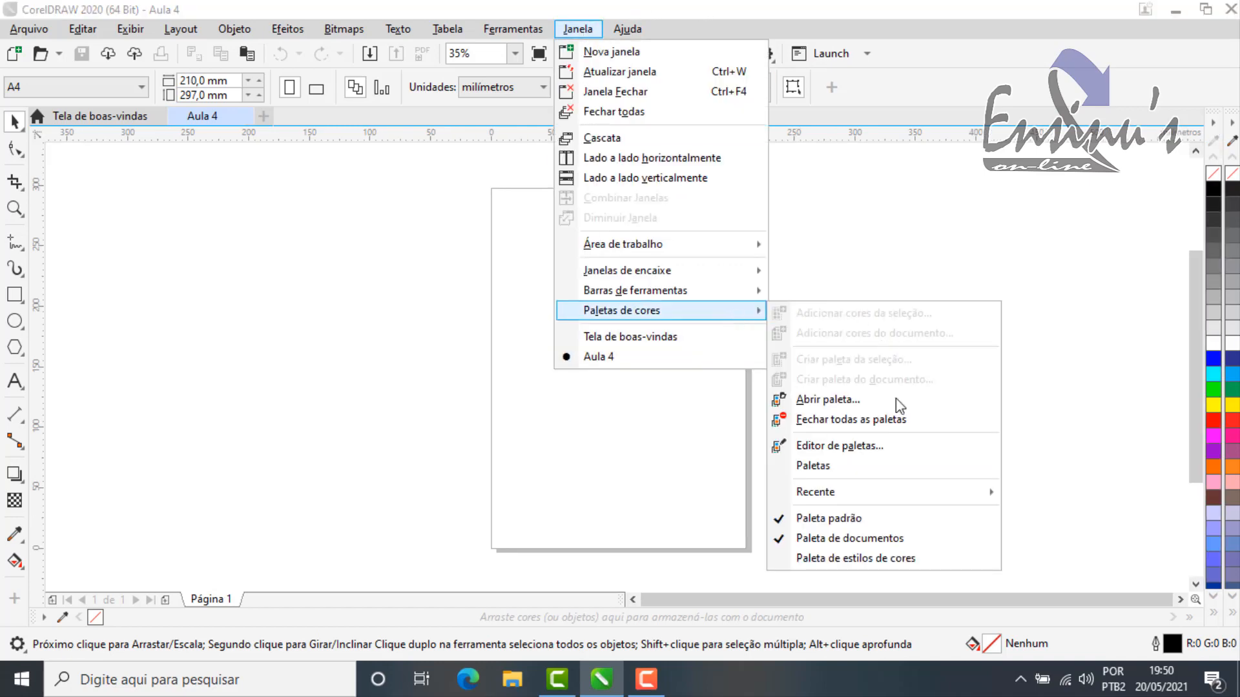
mouse_move(987, 492)
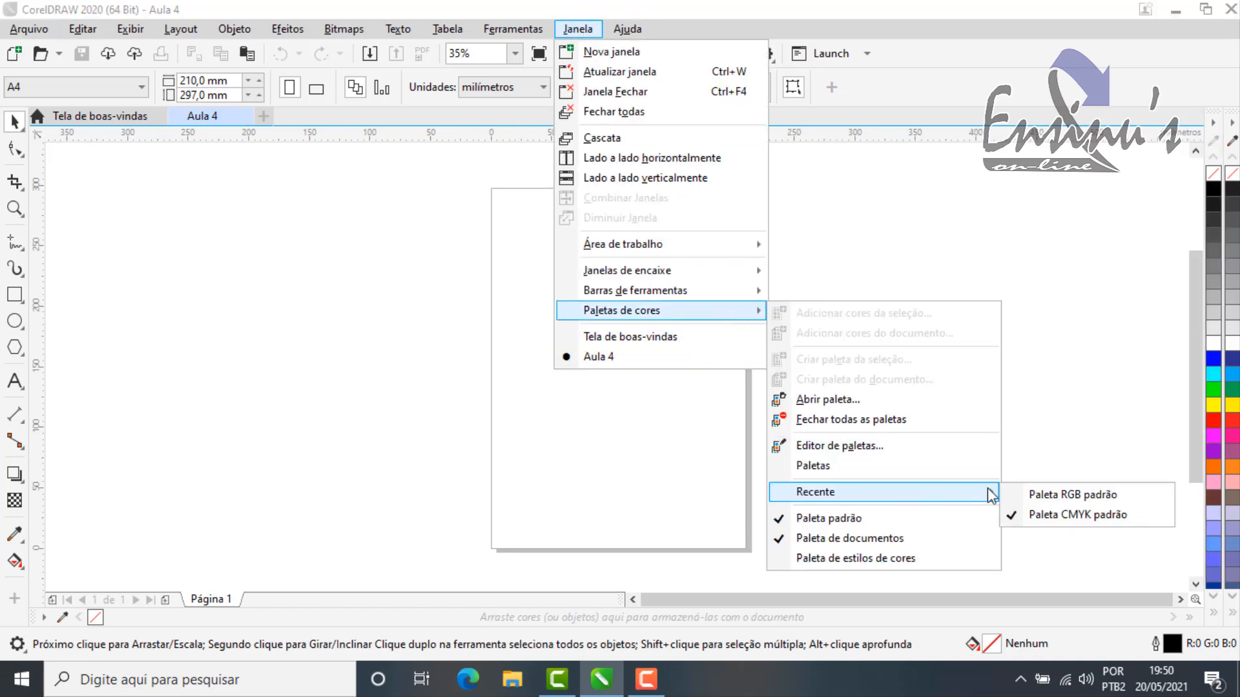
left_click(1036, 516)
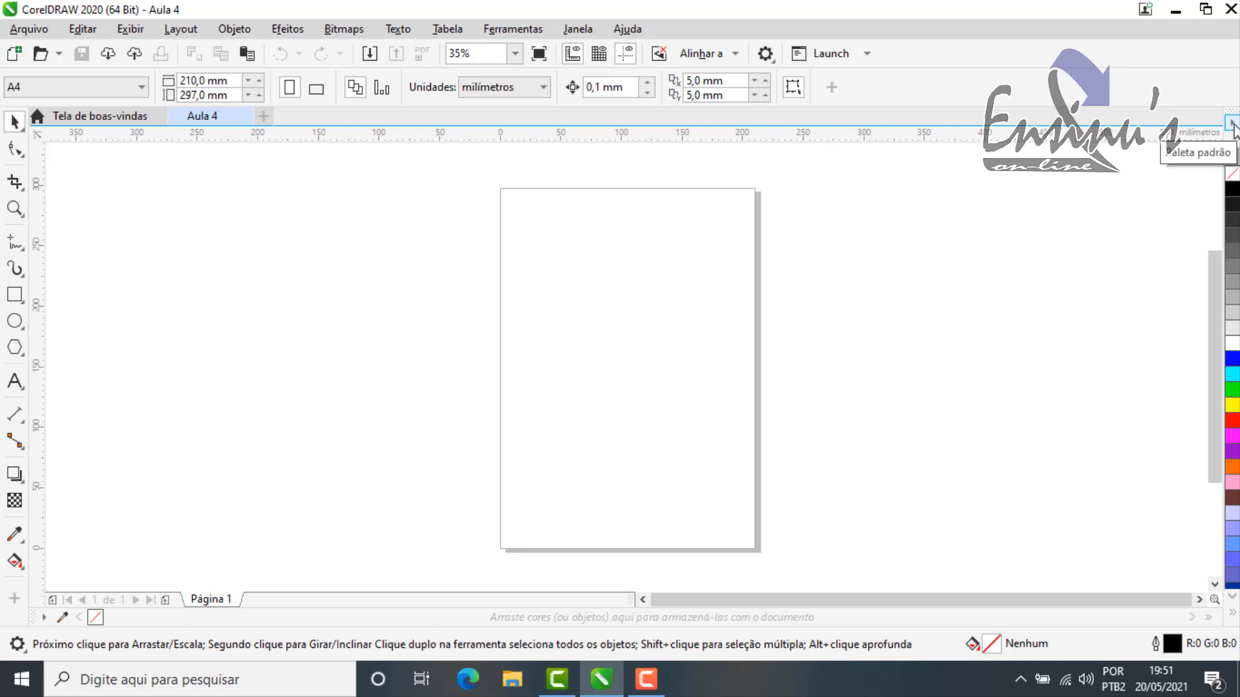
Step: Set the displayed color palette as the default with Definir como padrão
left_click(1232, 124)
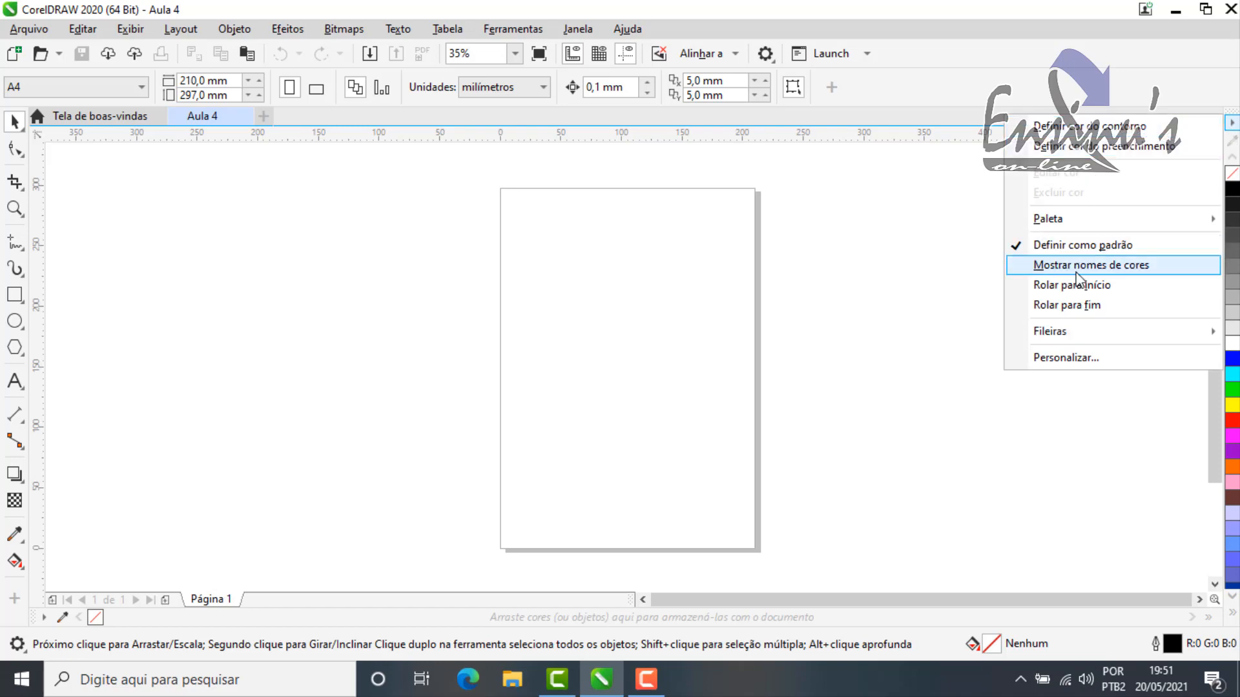
mouse_move(1066, 220)
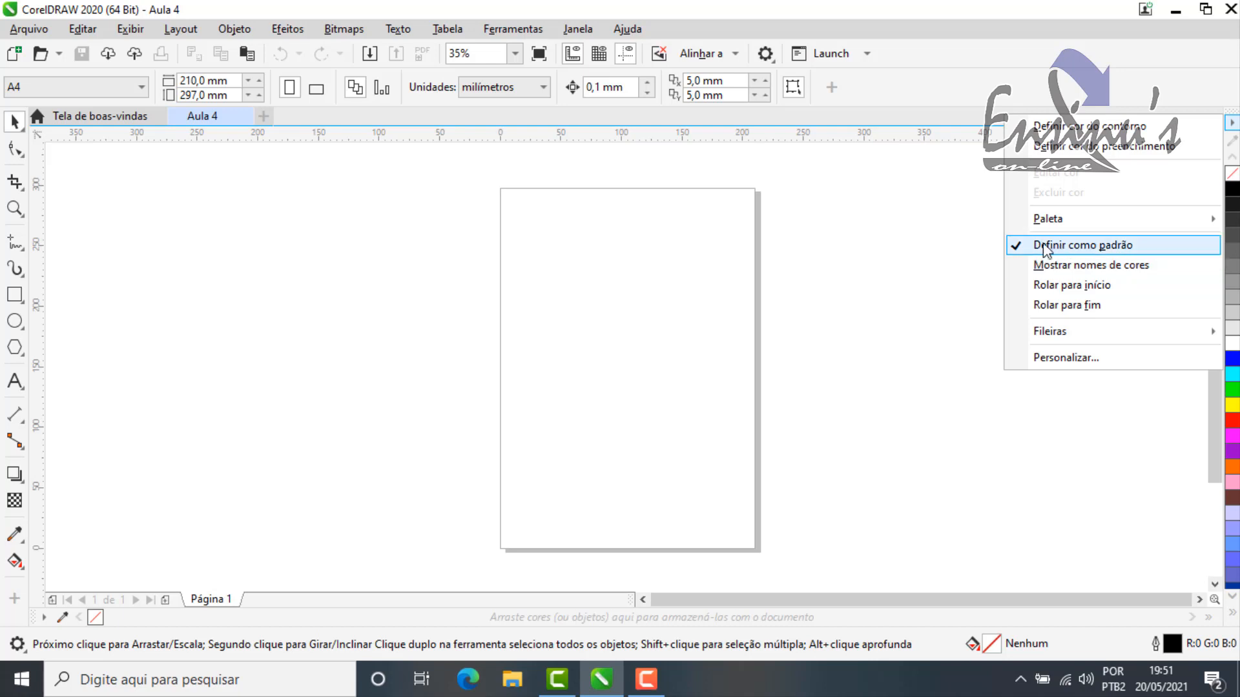
left_click(1078, 246)
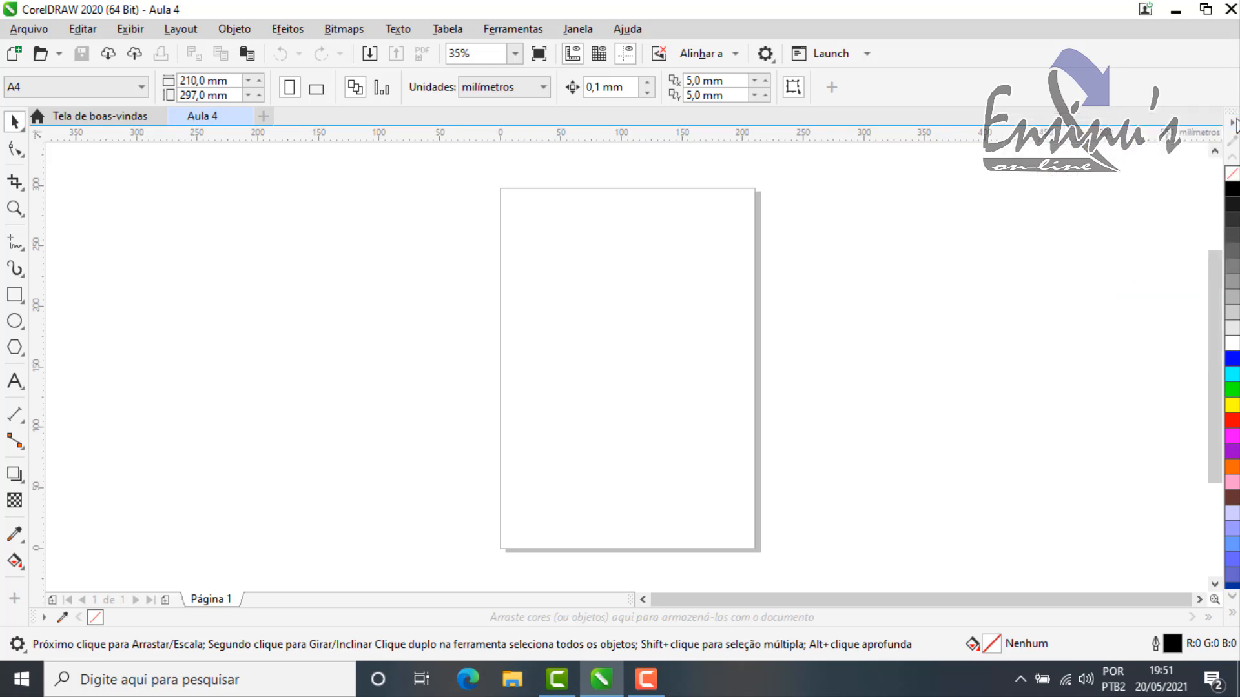
Step: Show the color names in the default palette and look through the named colors
left_click(1233, 127)
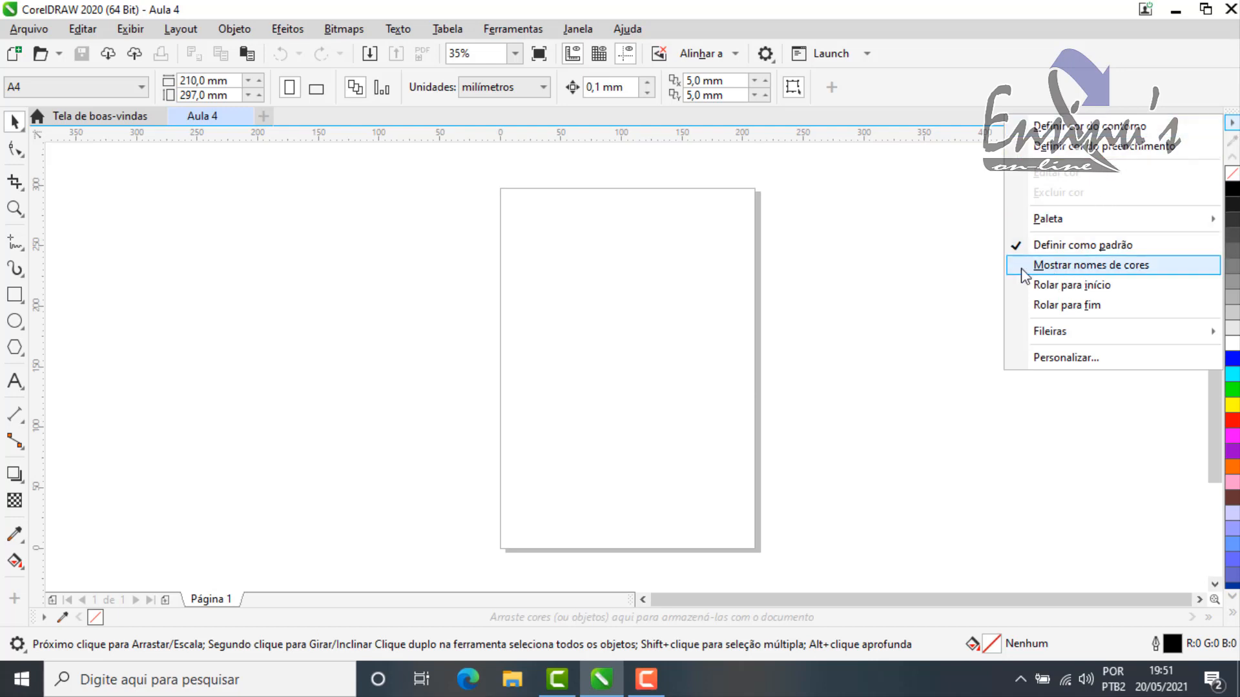
left_click(1059, 267)
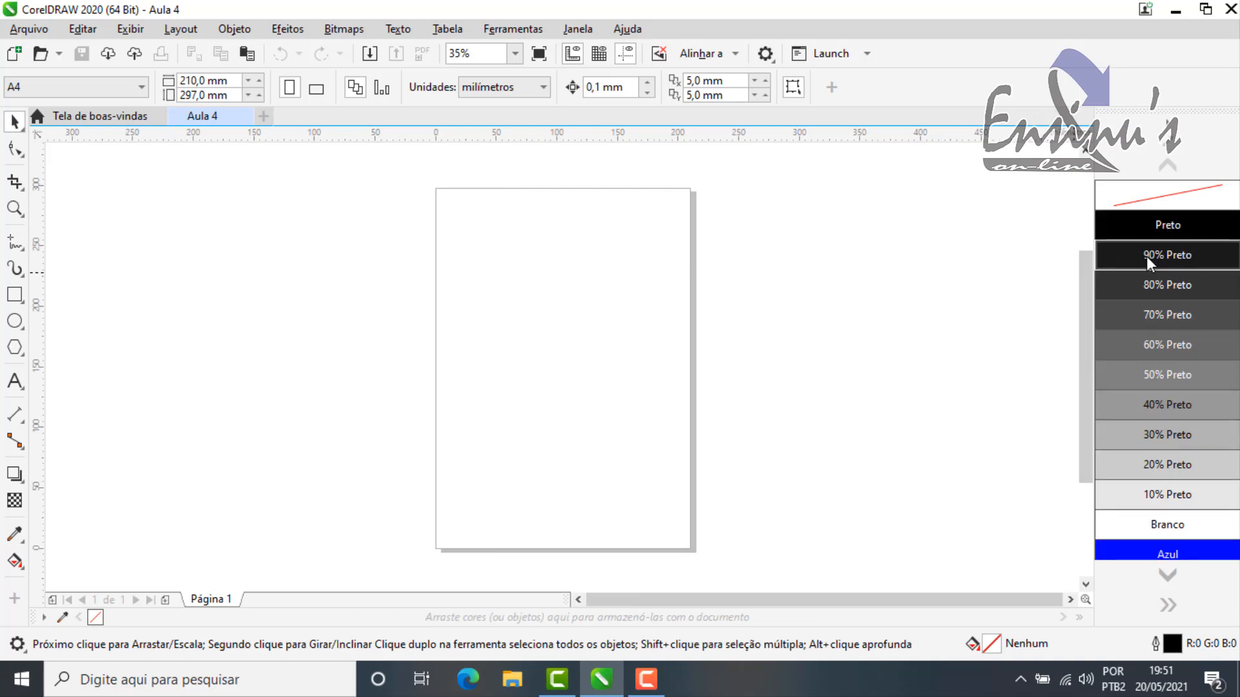
scroll(1130, 388, "down", 4)
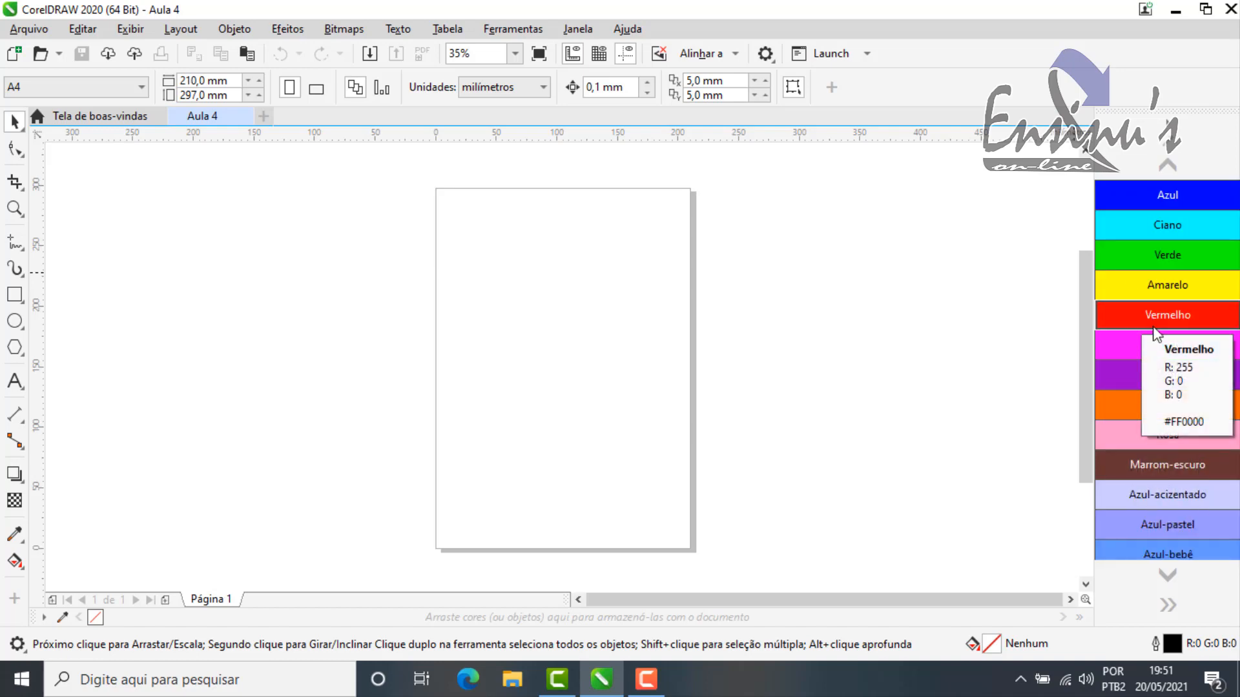
scroll(1168, 361, "down", 3)
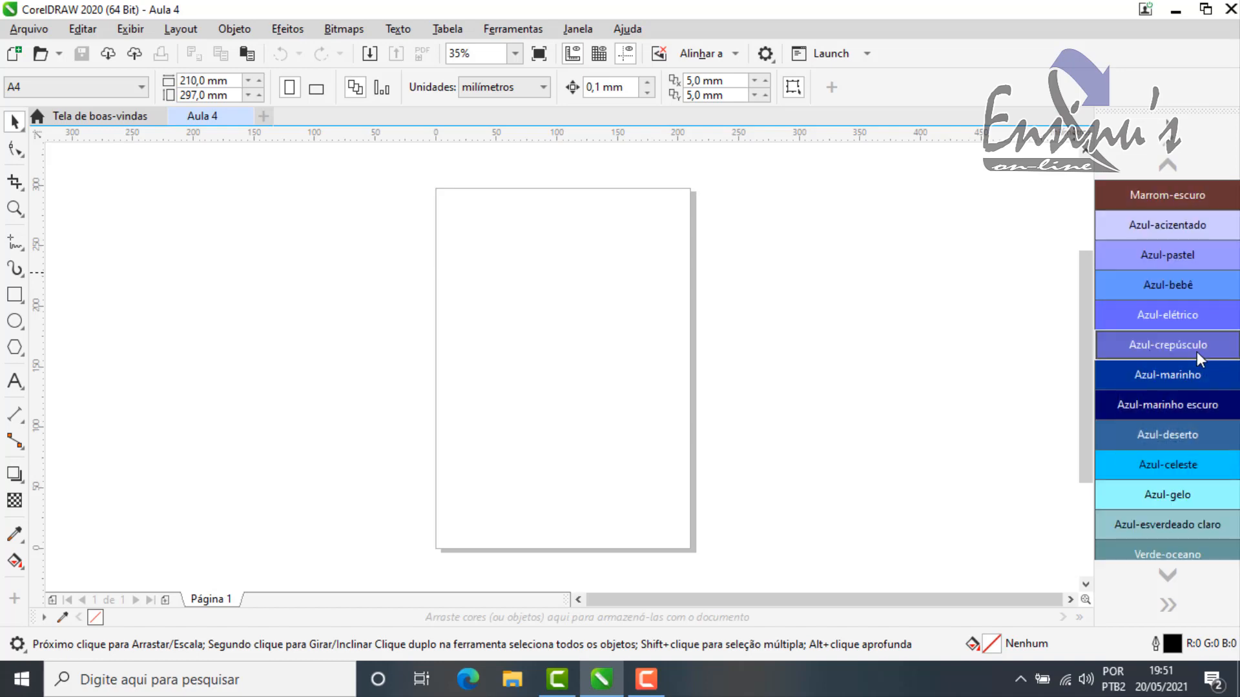
scroll(1180, 386, "down", 10)
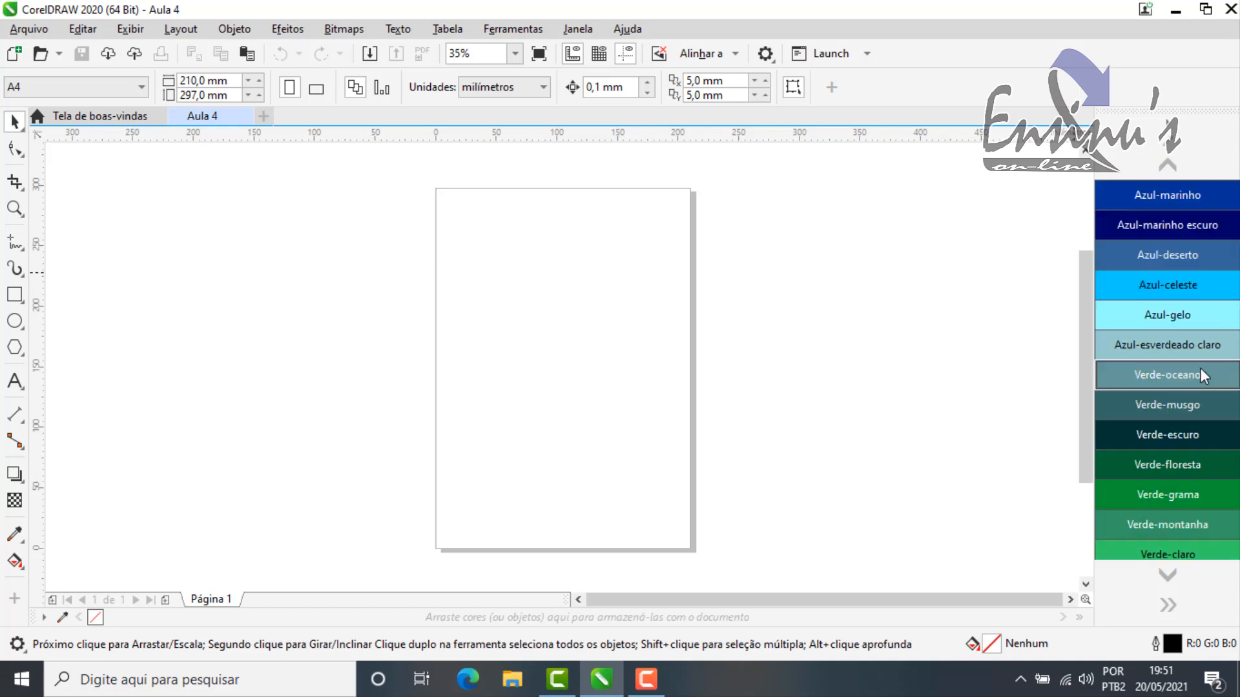
scroll(1181, 387, "up", 10)
scroll(1182, 381, "up", 5)
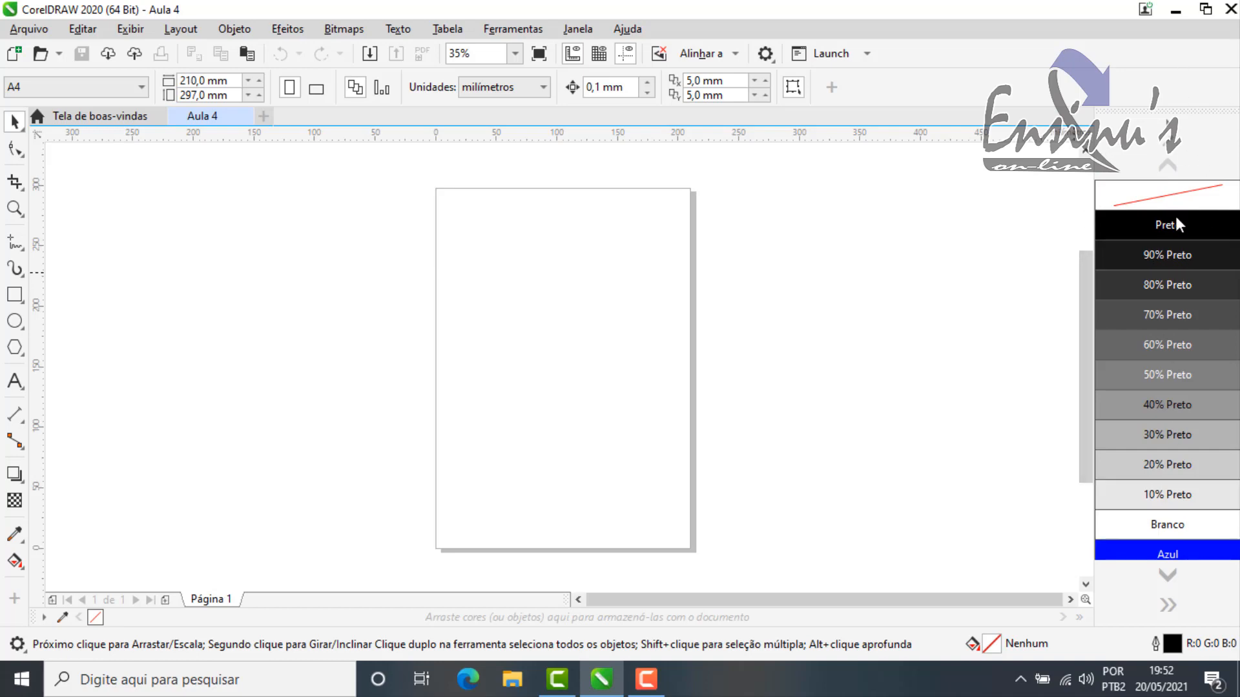
Step: Turn off the color names in the default palette
left_click(1170, 125)
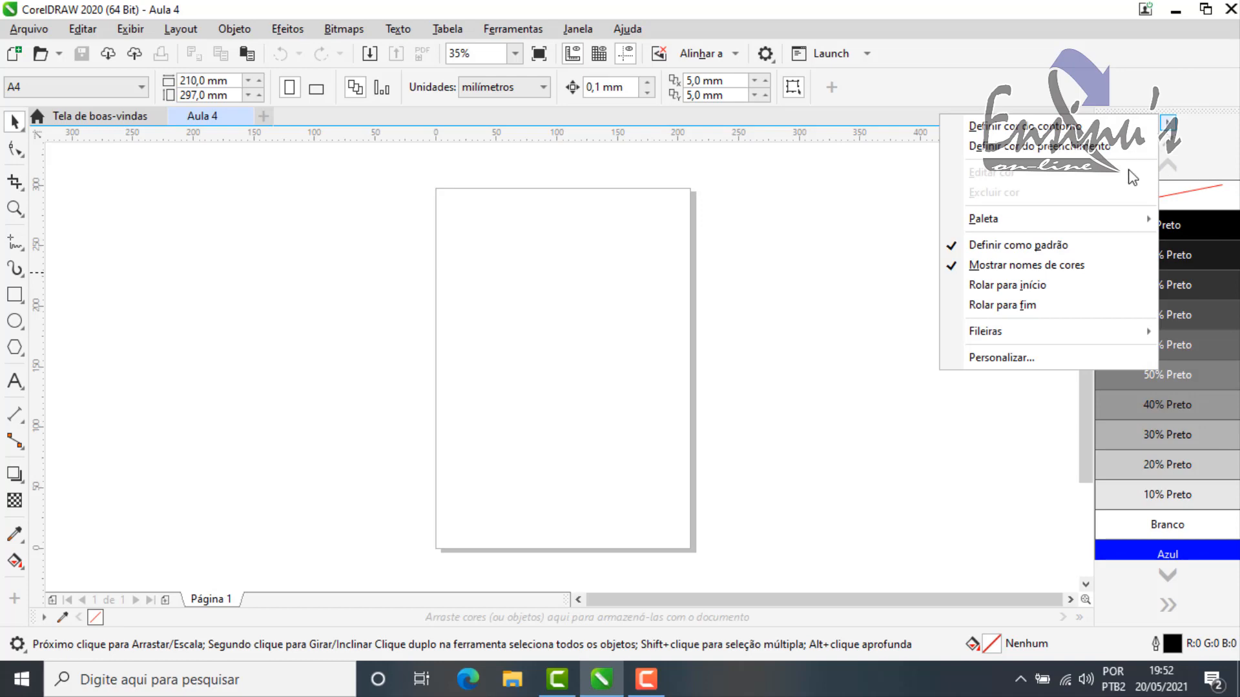
left_click(1016, 266)
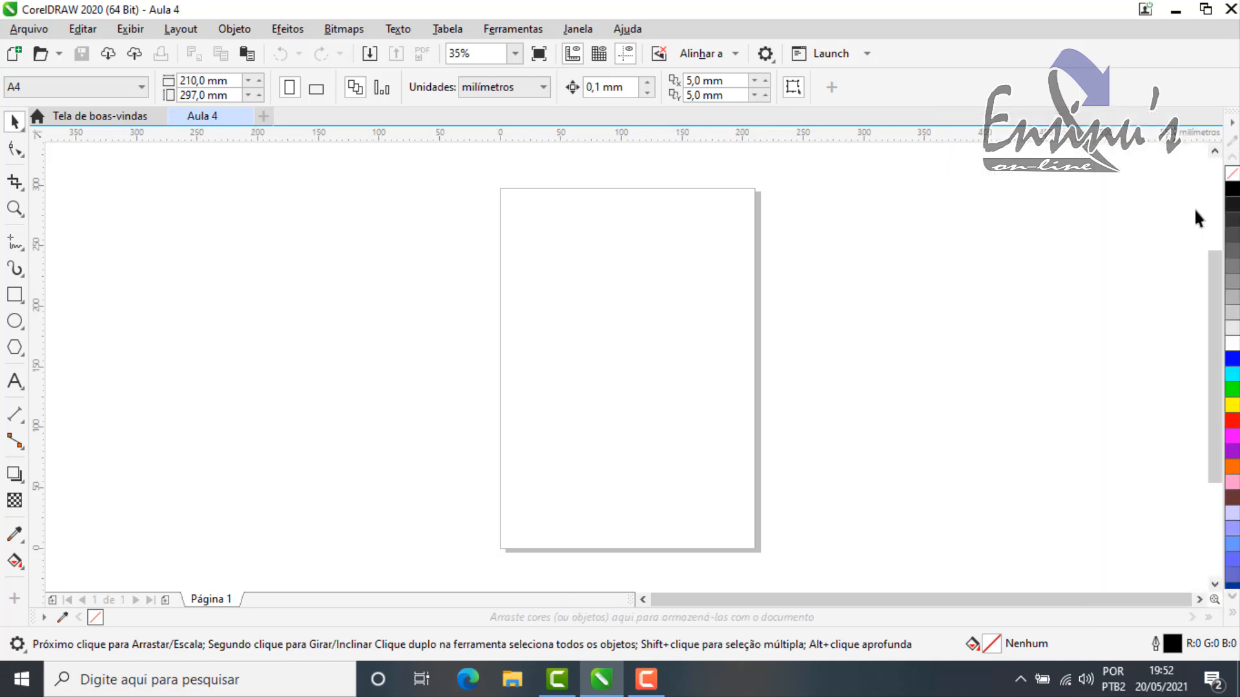
Step: Bring the default palette to its first colors with Rolar para início
left_click(1232, 123)
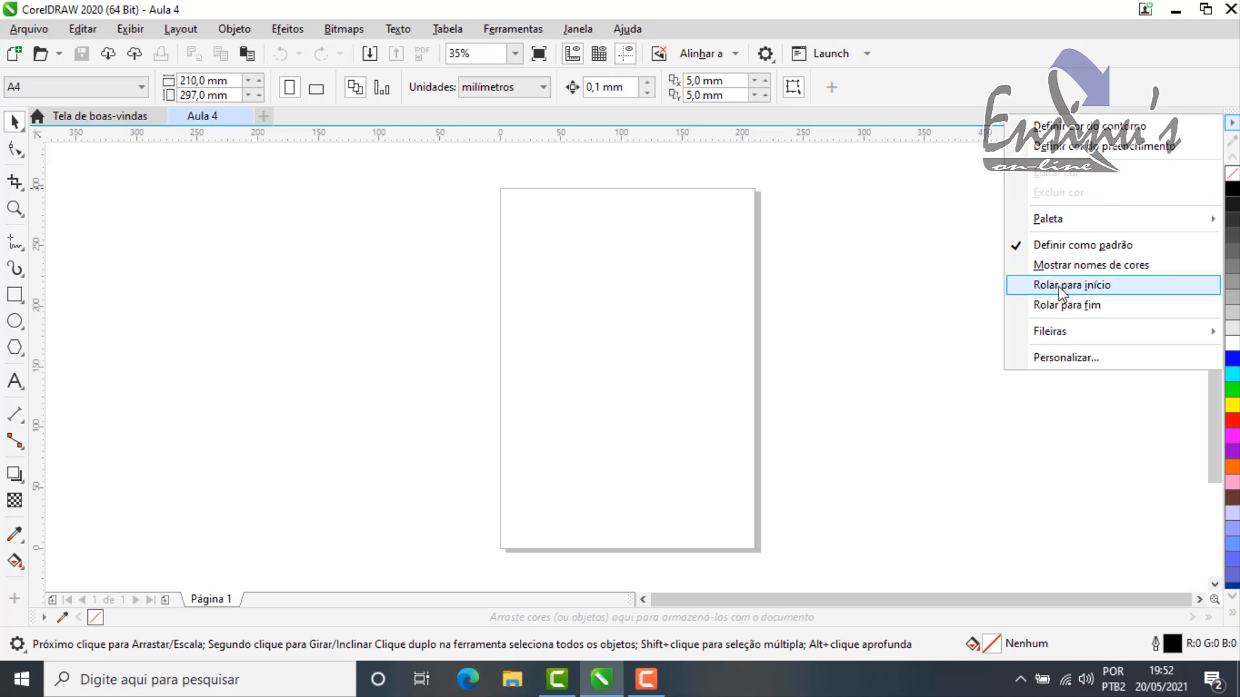
left_click(1094, 285)
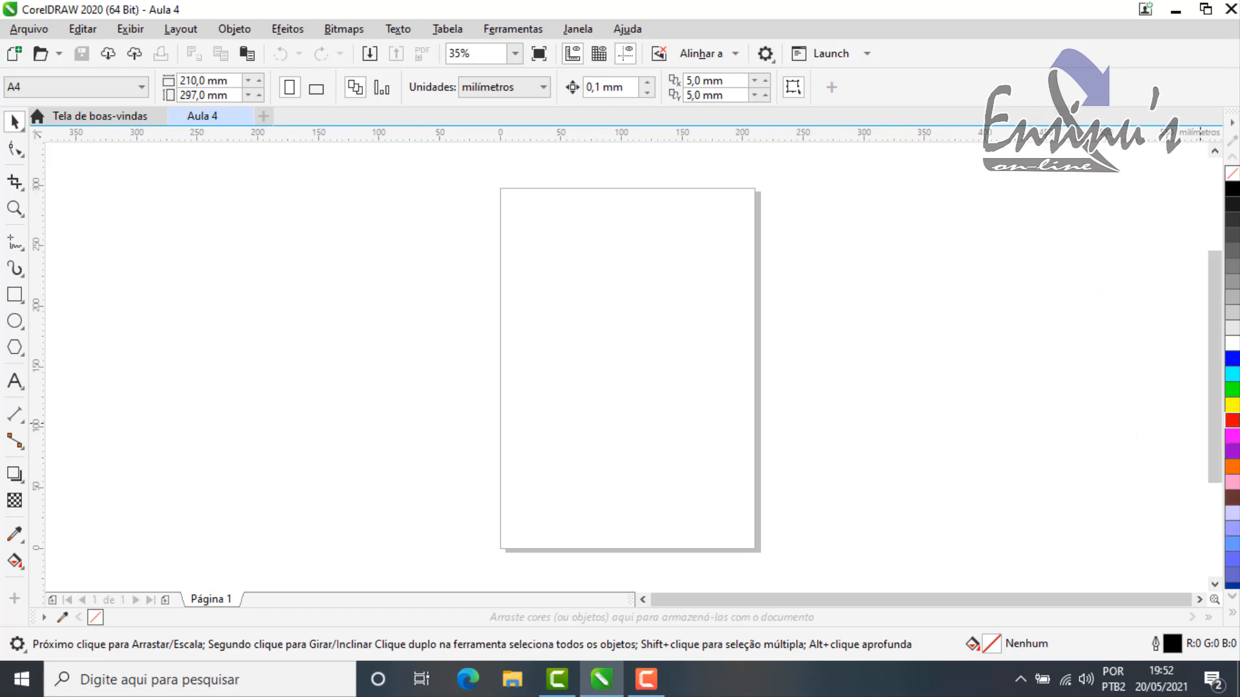
left_click(1232, 123)
left_click(1232, 122)
left_click(1233, 123)
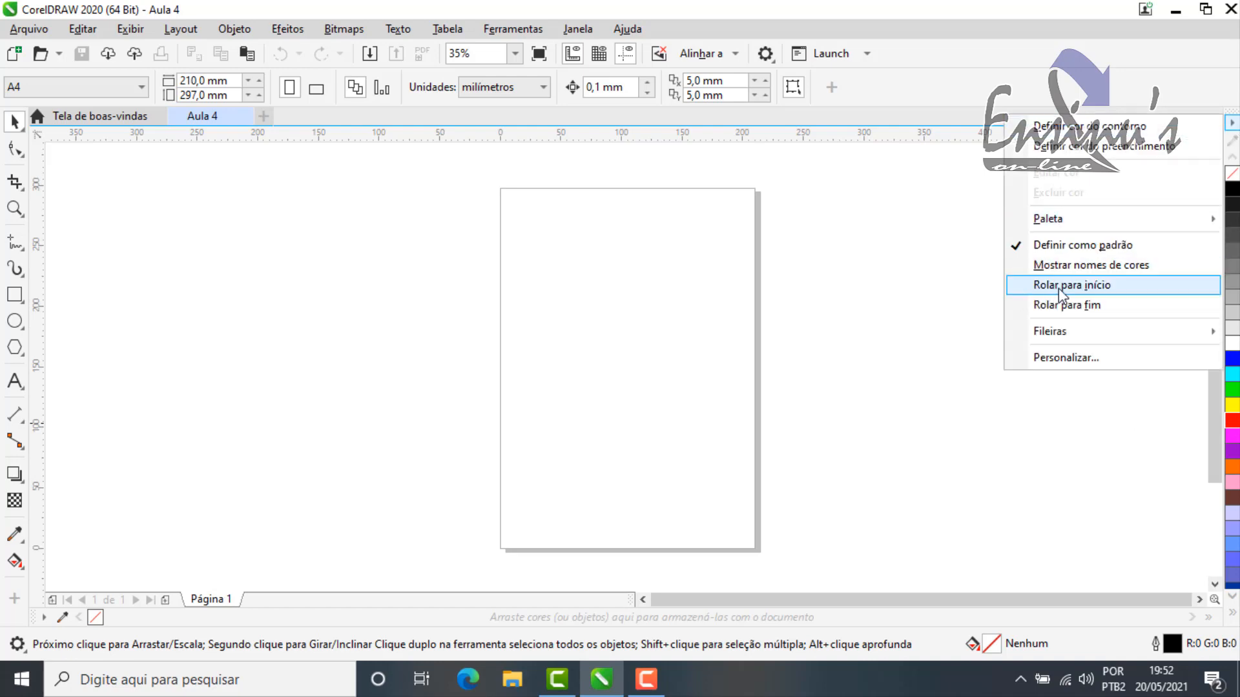
left_click(1237, 427)
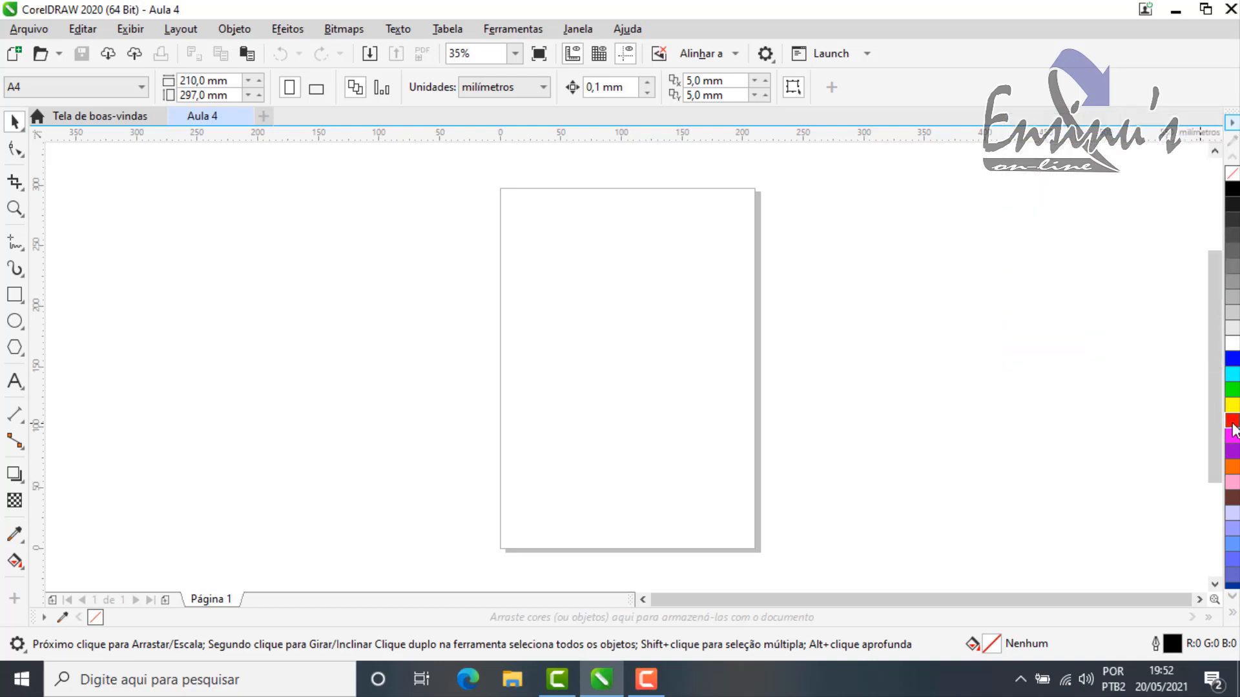
left_click(1232, 125)
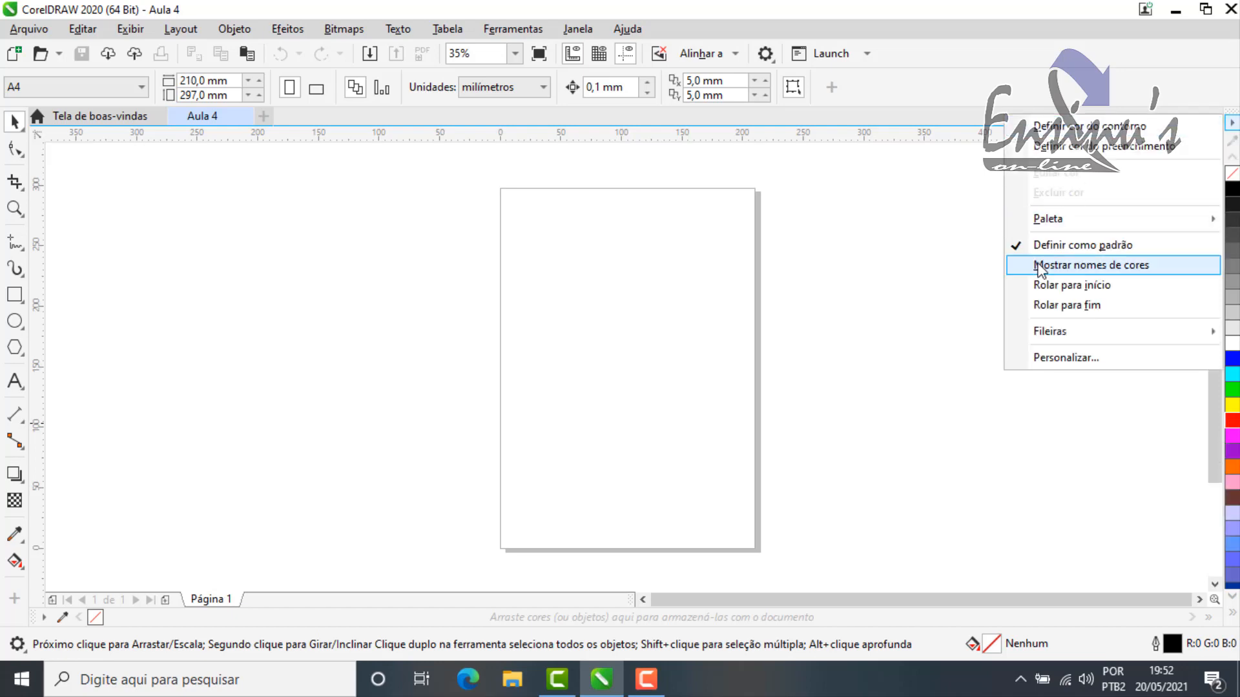
left_click(1062, 291)
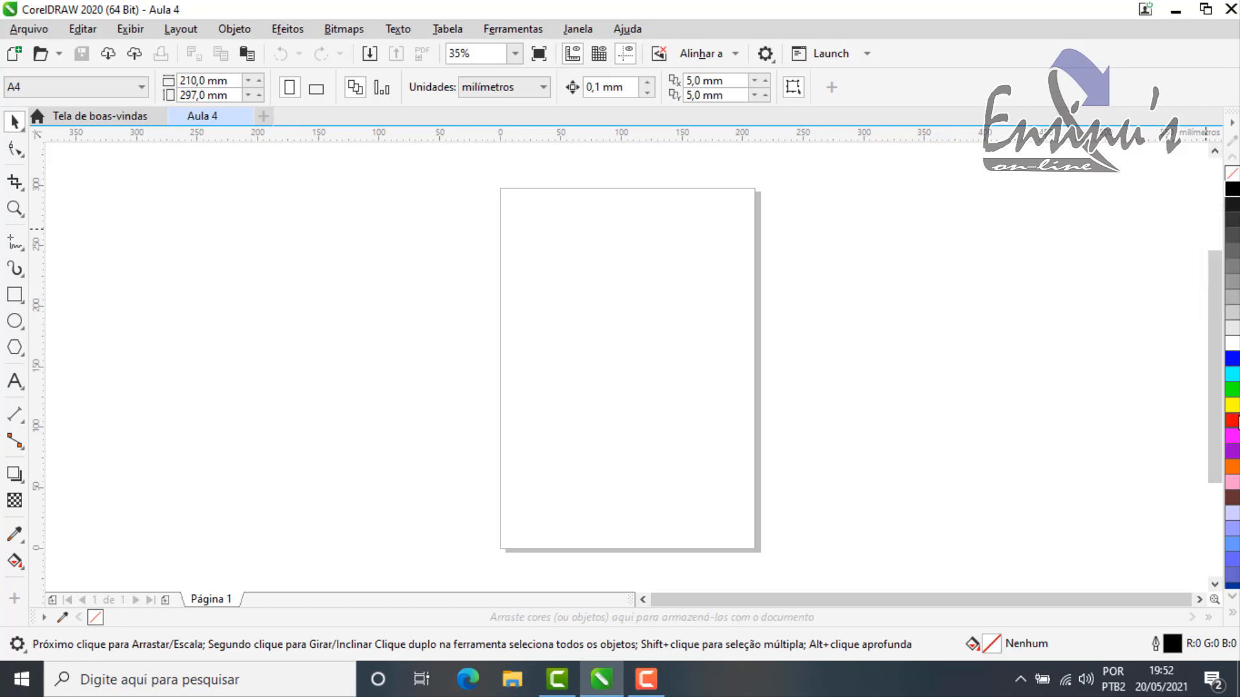
Step: View the last colors of the default palette with Rolar para fim, and return to its first colors
left_click(1231, 123)
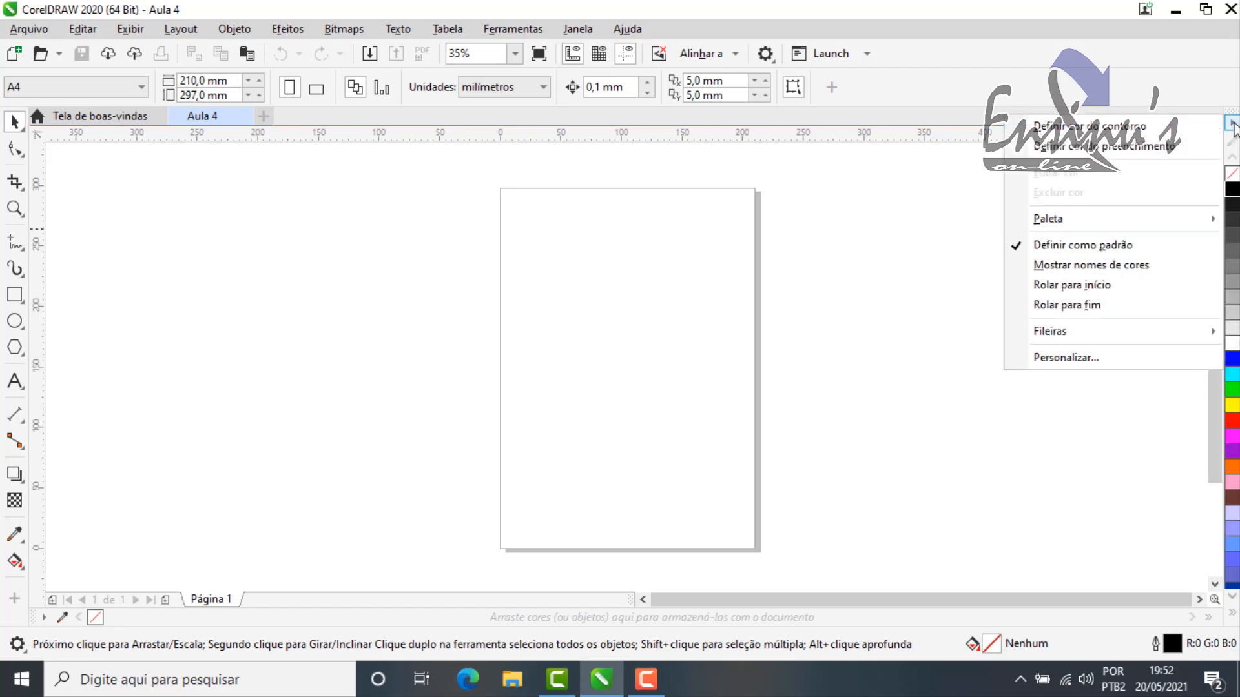
left_click(1078, 309)
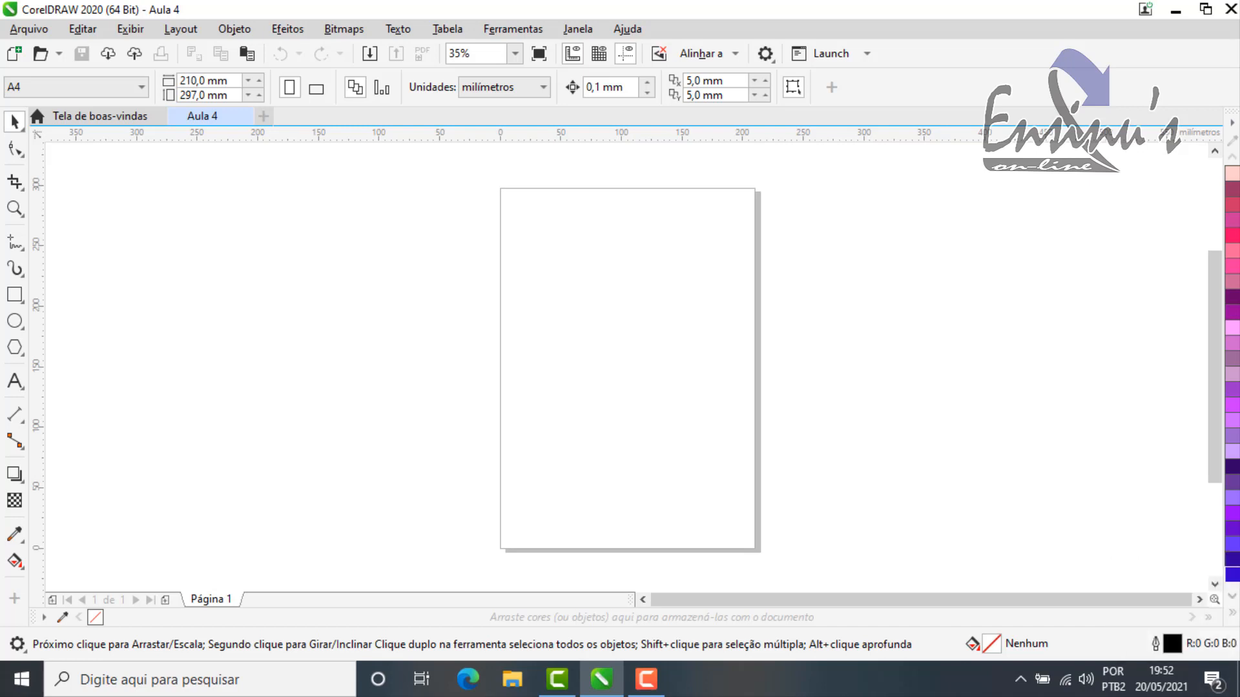
left_click(1232, 123)
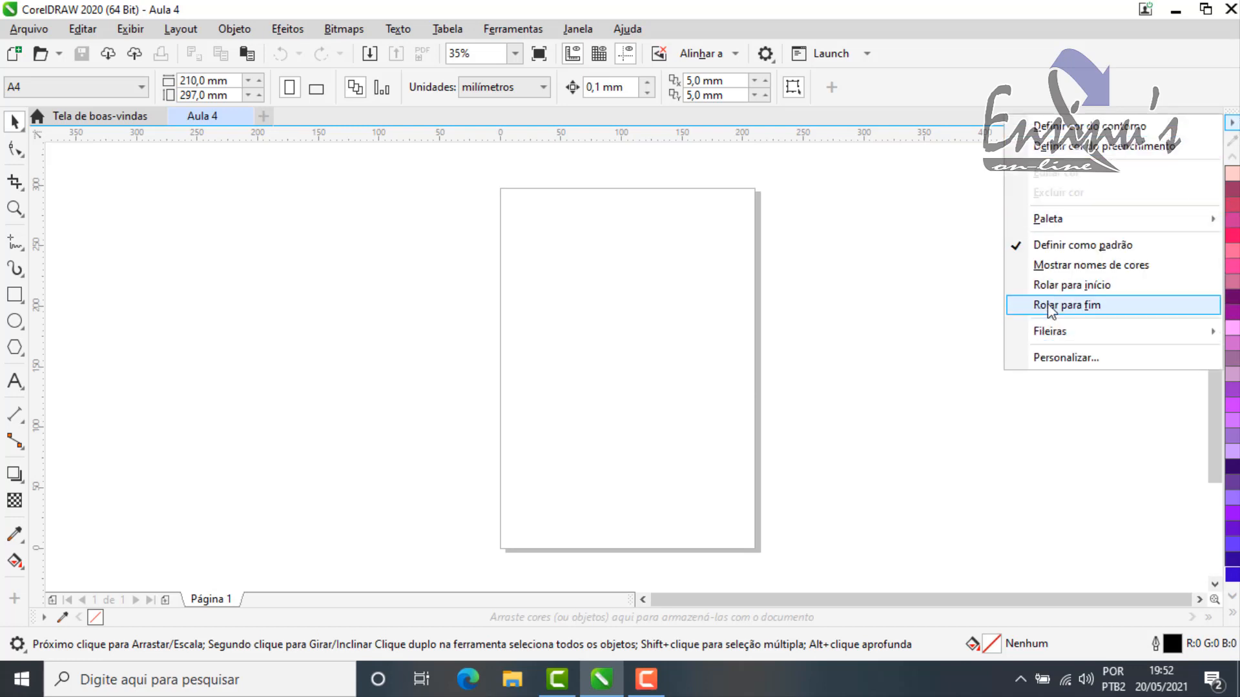
left_click(1076, 288)
Step: Examine the customization options of the default color palette, and close them without changing anything
left_click(1232, 123)
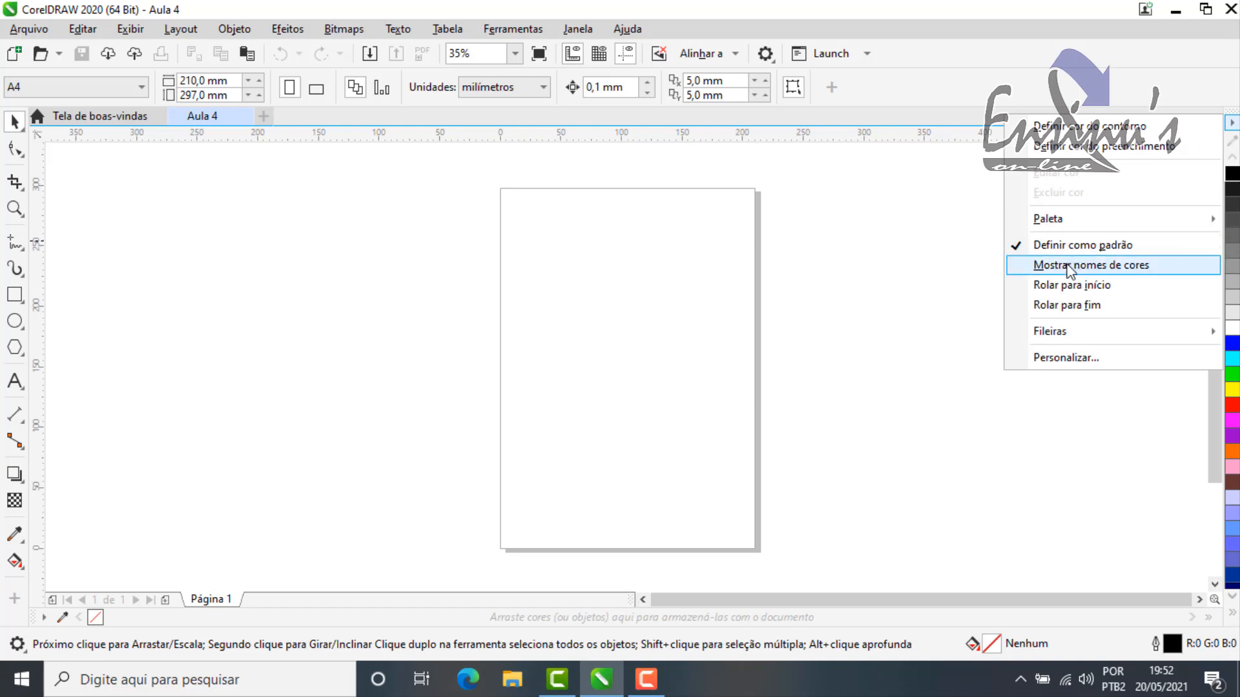
left_click(1063, 361)
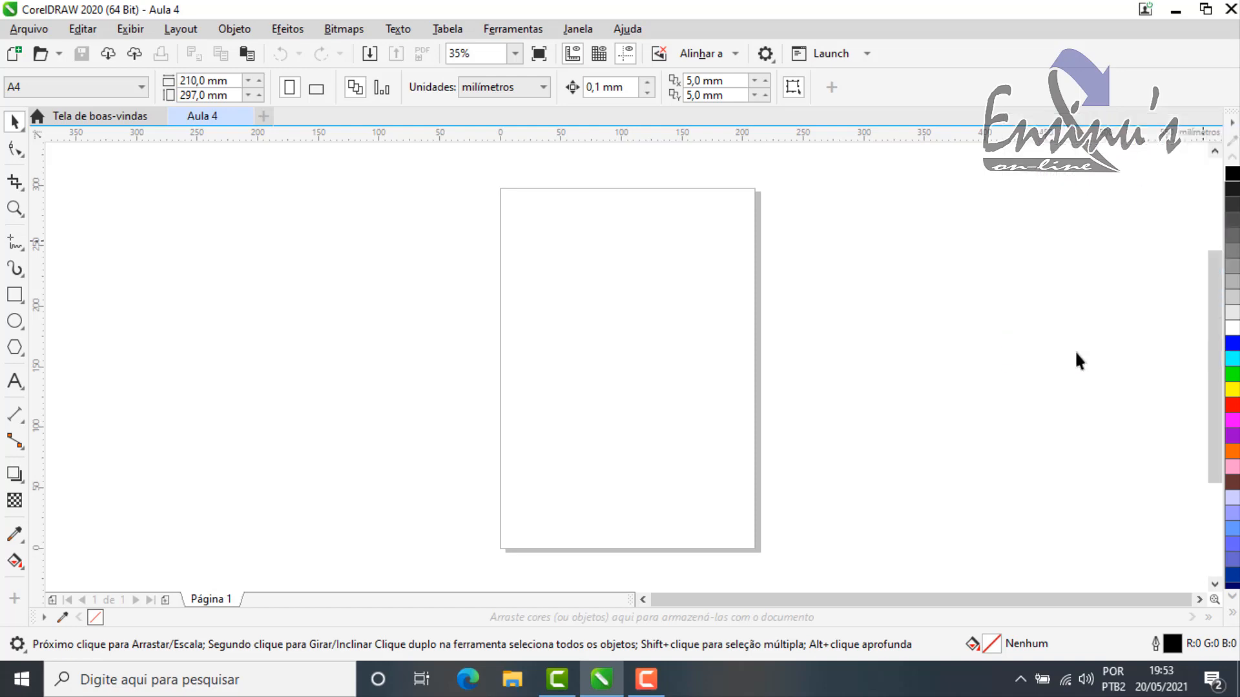
left_click_drag(704, 42, 786, 33)
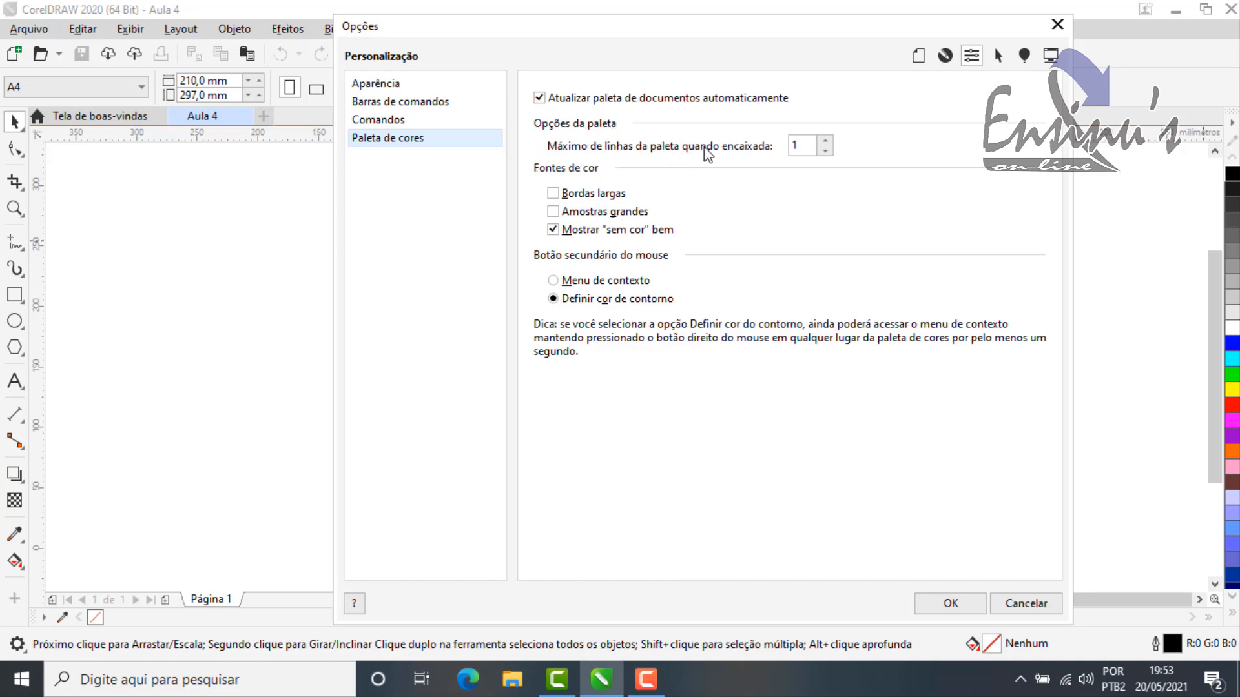
left_click(1033, 604)
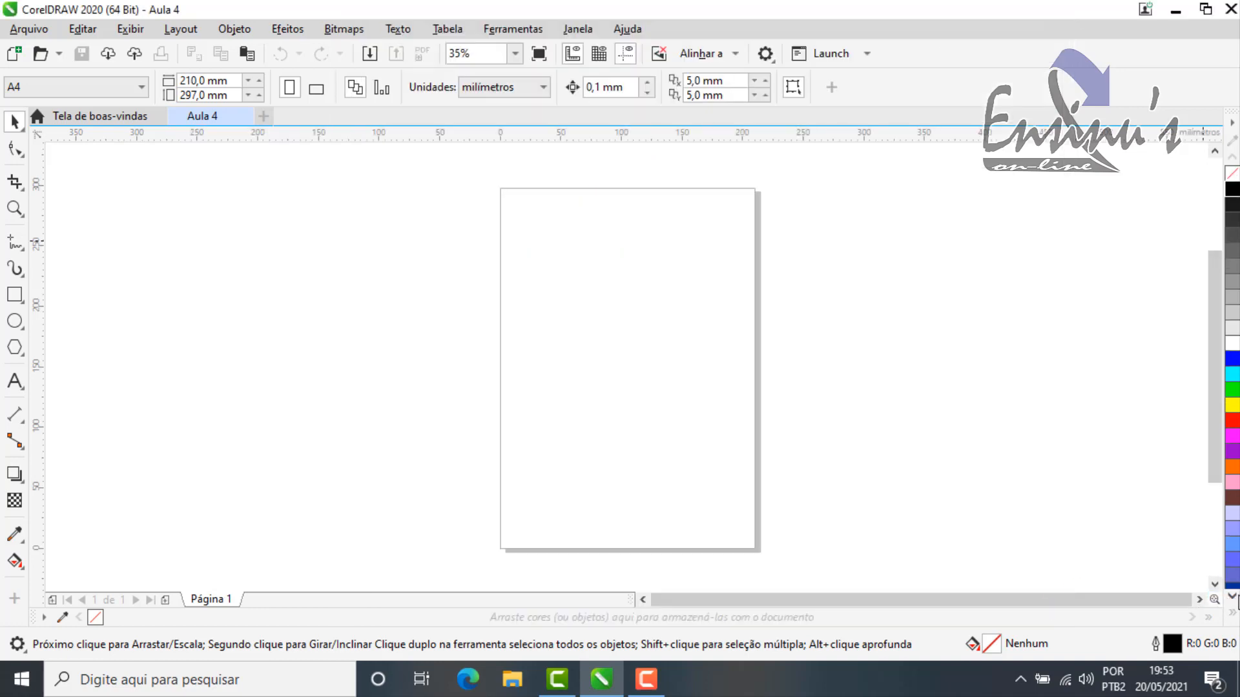
Step: Scroll through the default palette toward its later colors, and expand the palette to view all its colors
left_click(1234, 601)
left_click(1233, 600)
left_click(1233, 601)
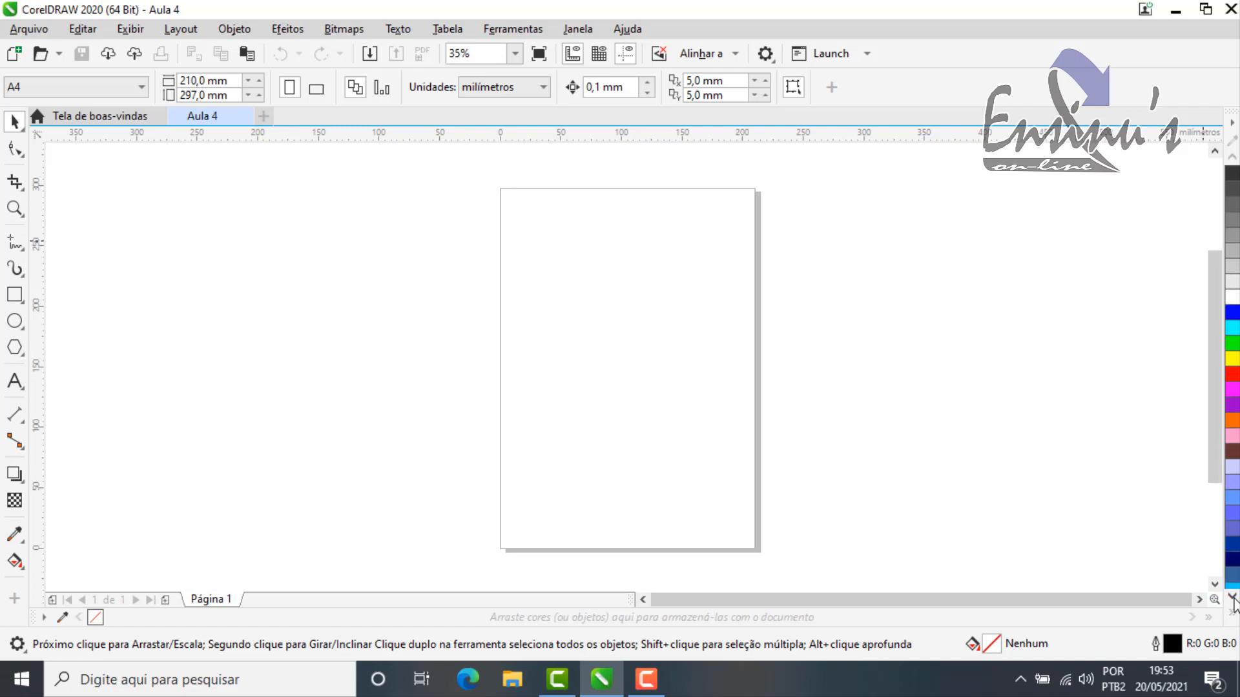
left_click(1234, 601)
left_click(1234, 601)
left_click(1234, 601)
left_click(1233, 601)
left_click(1233, 601)
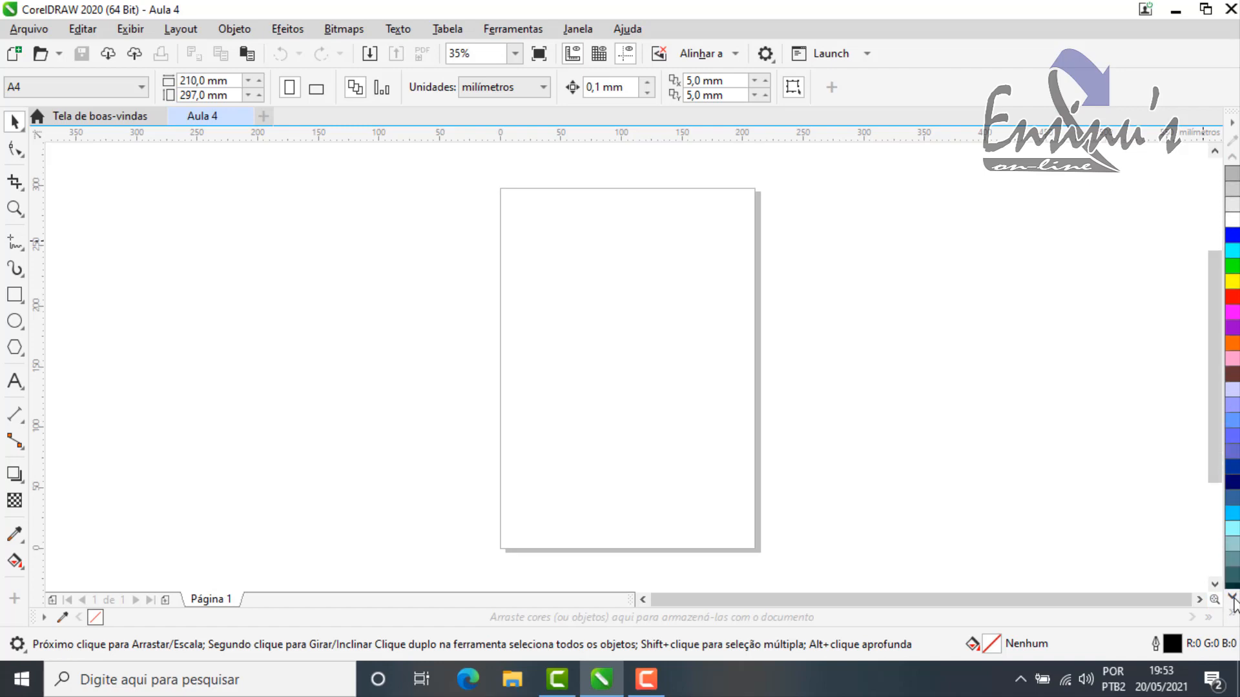
left_click(1233, 601)
left_click(1234, 600)
left_click(1233, 600)
left_click(1234, 601)
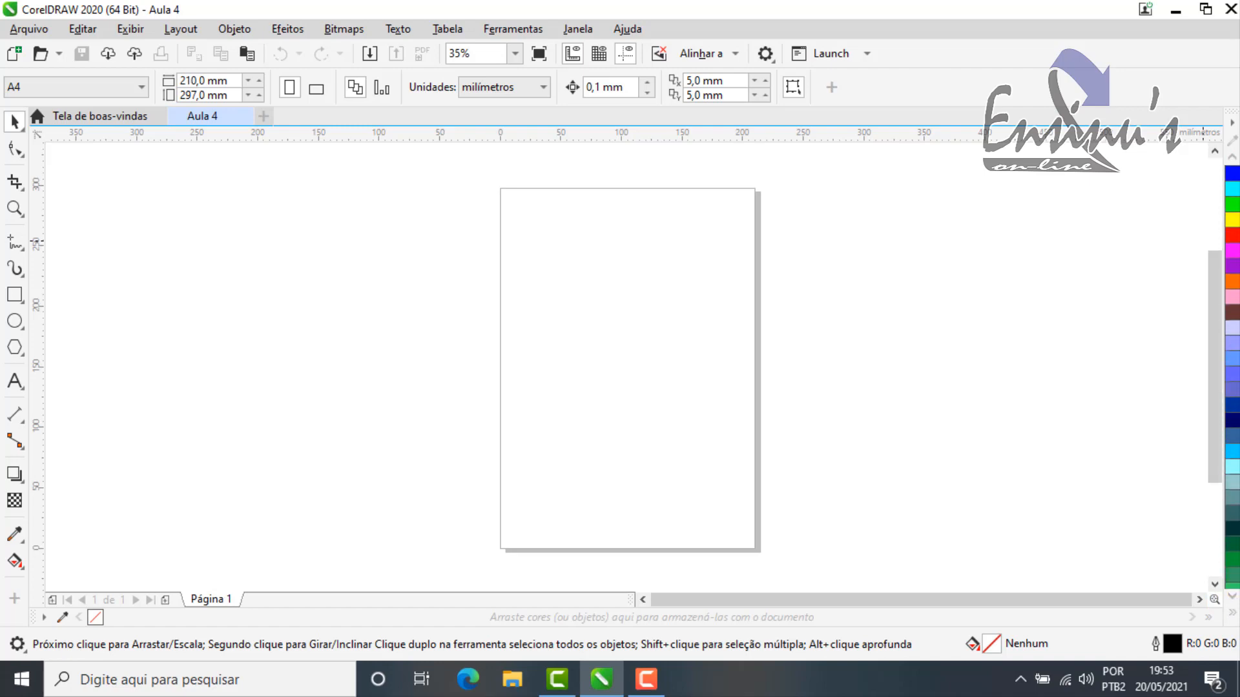
left_click(1234, 616)
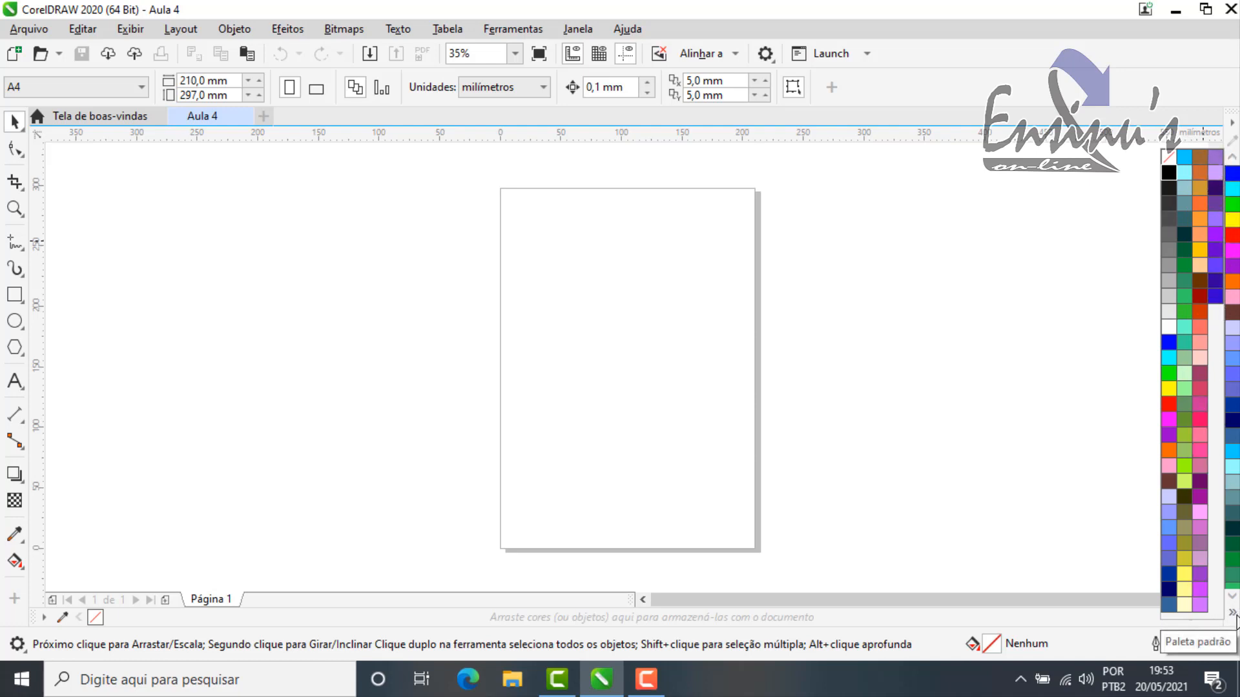
Step: Set the maximum number of rows for docked palettes to 4
left_click(1232, 123)
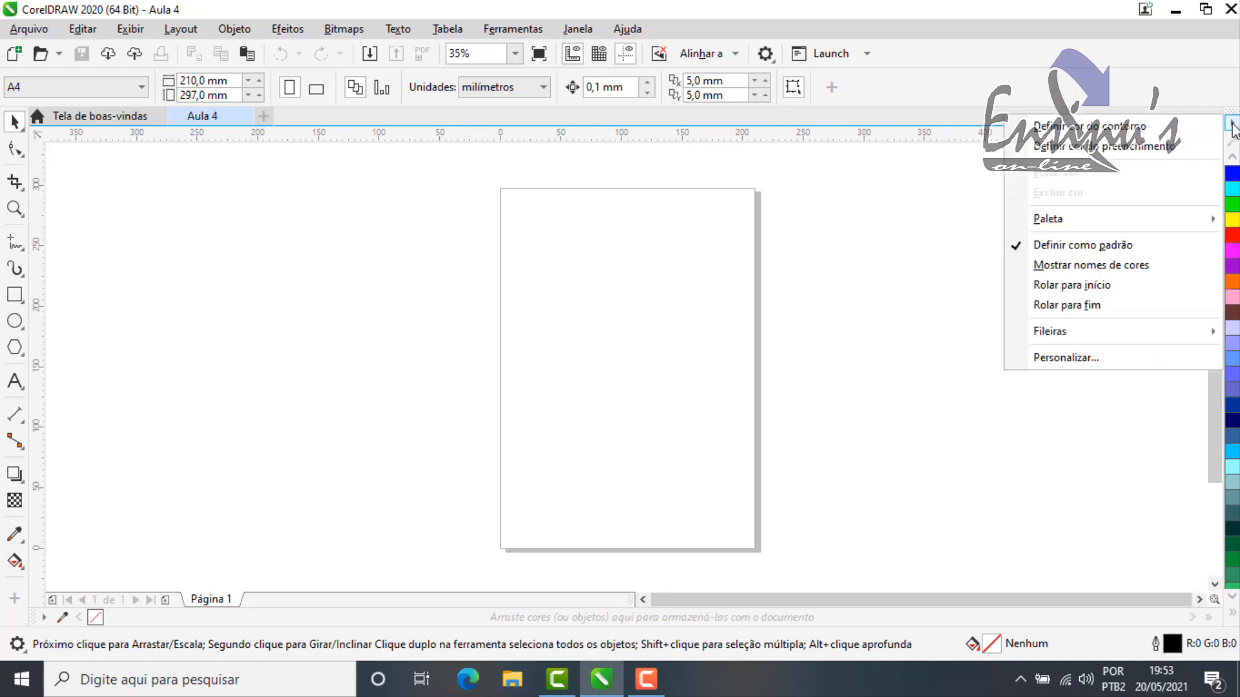
left_click(1076, 361)
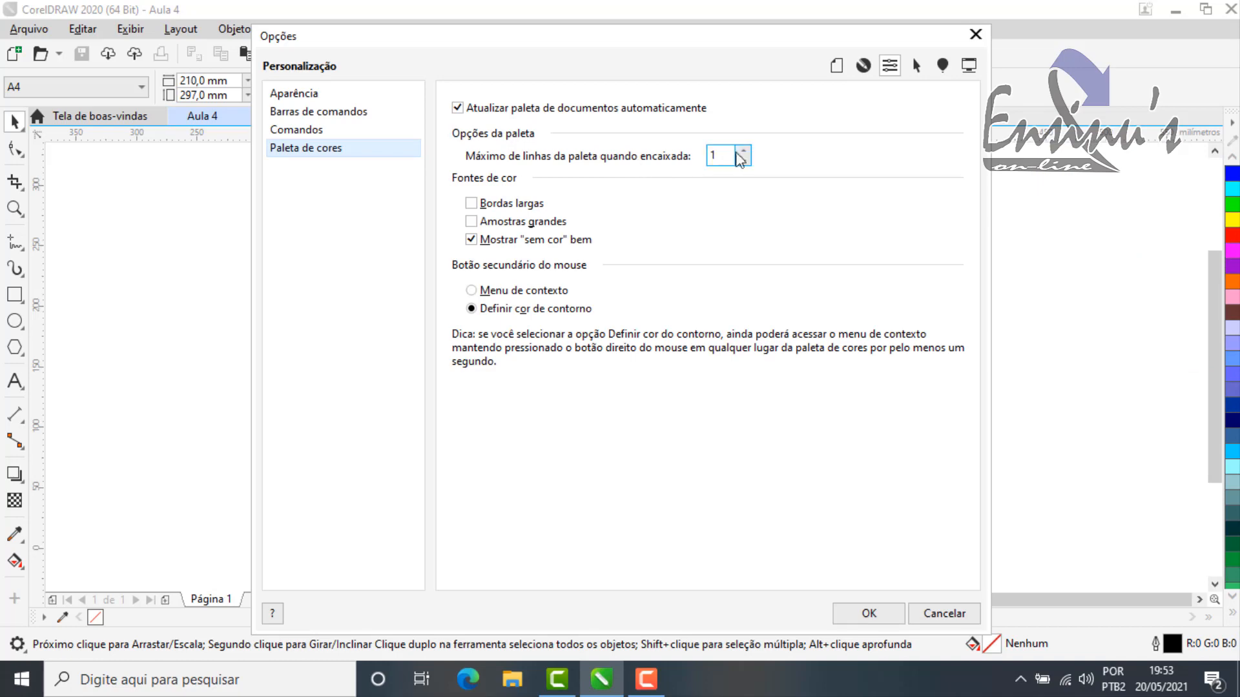
double_click(743, 151)
left_click(886, 611)
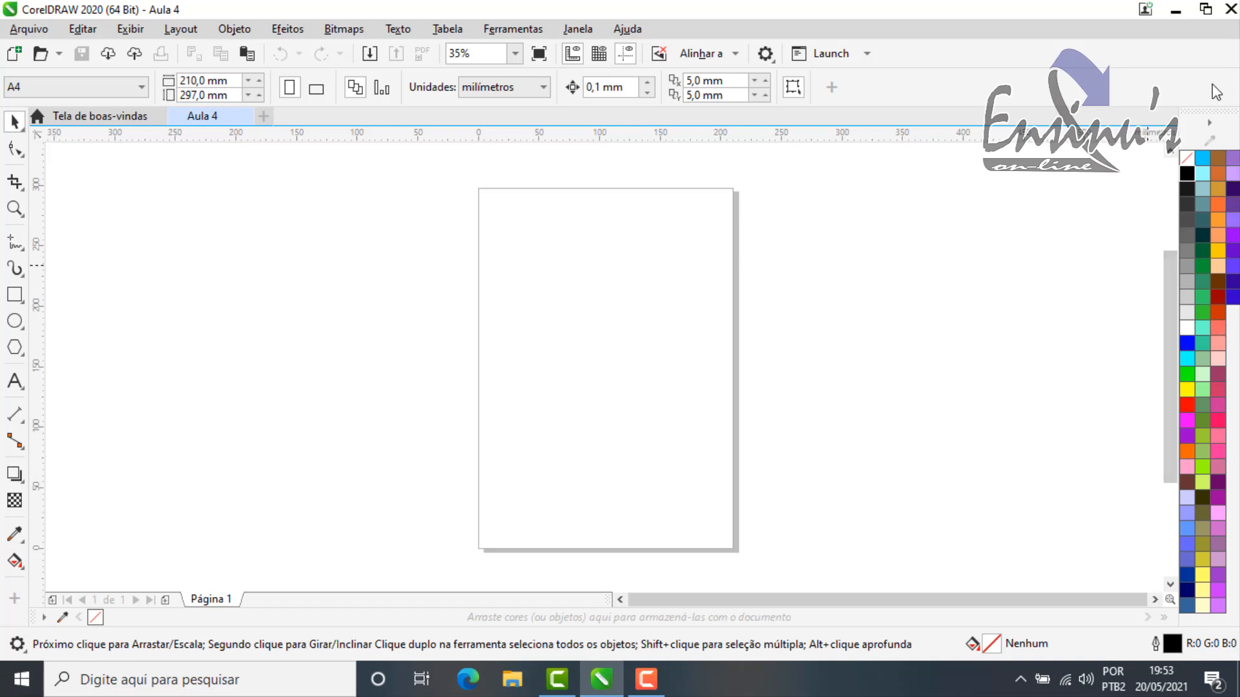
Step: Set the maximum number of docked palette rows to 1 and enable Bordas largas for the color swatches
left_click(1210, 123)
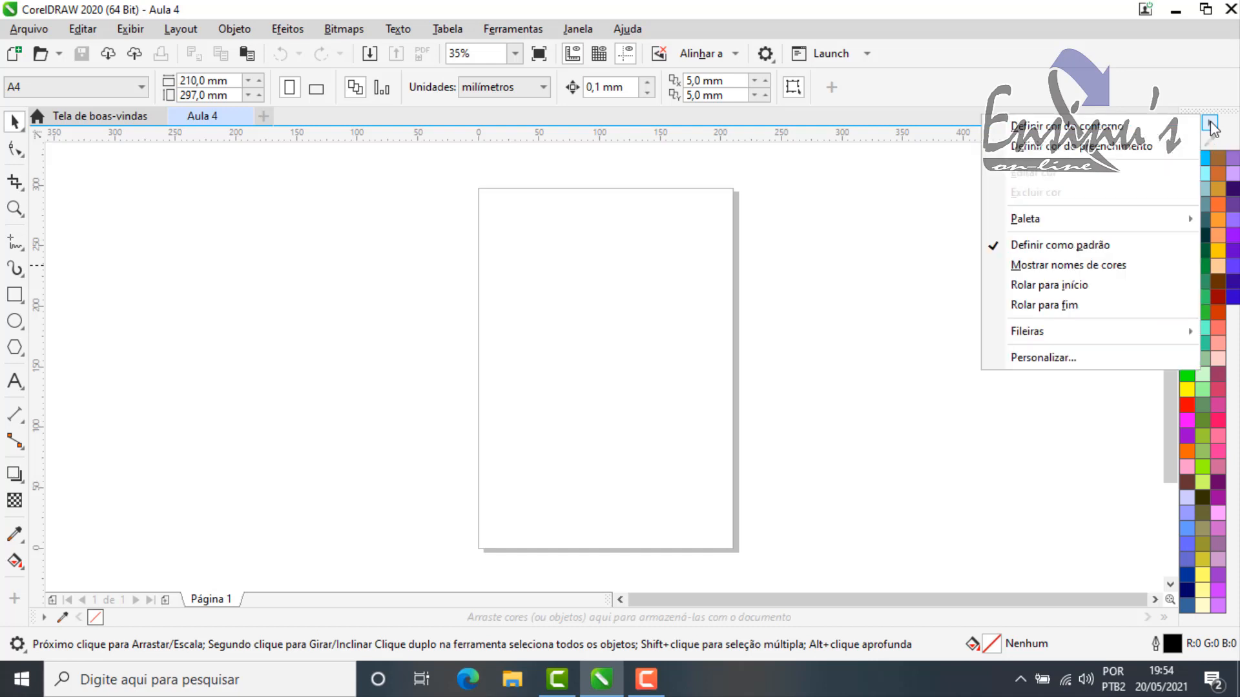
left_click(1043, 358)
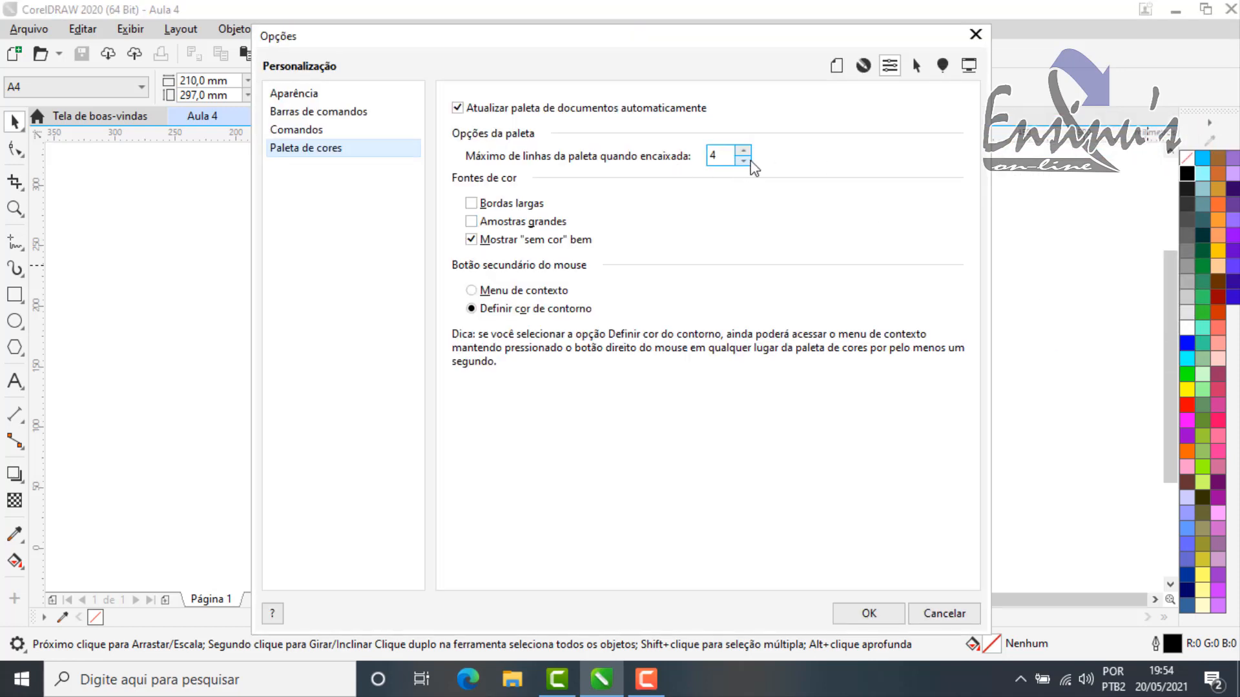
left_click(744, 162)
left_click(471, 203)
left_click(867, 613)
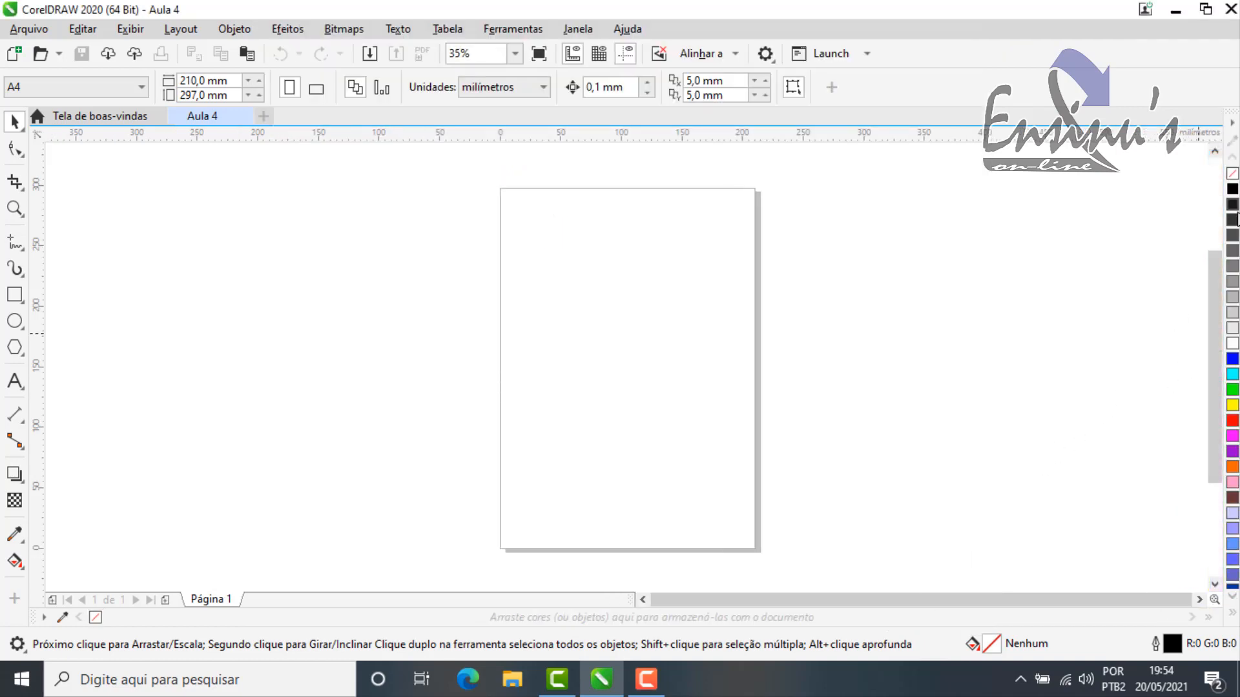
Step: Turn off Bordas largas for the color swatches in the palette customization options
left_click(1231, 122)
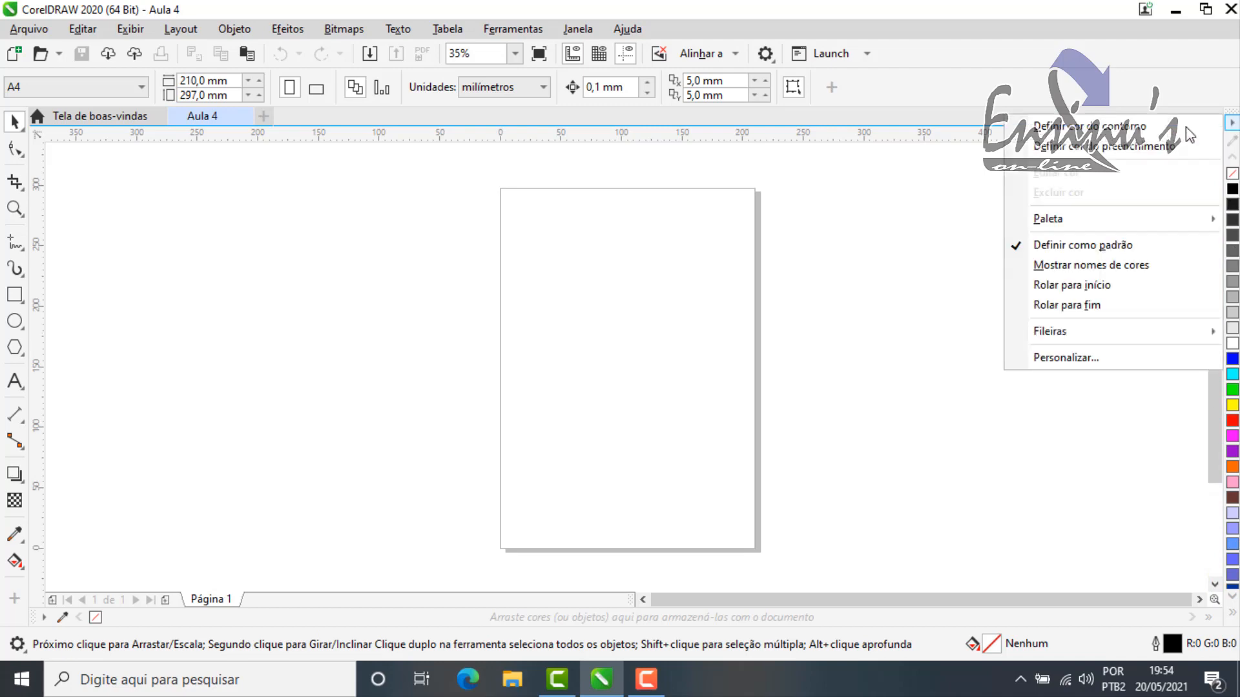
left_click(1072, 365)
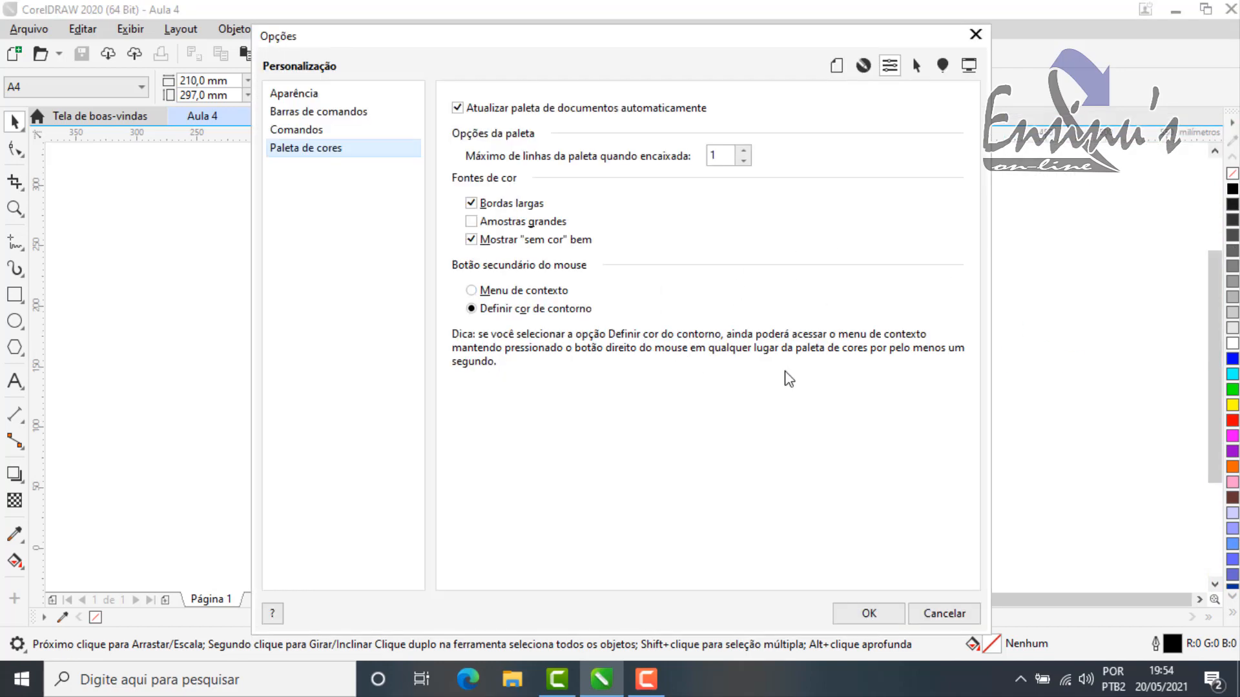
left_click(472, 204)
left_click(869, 615)
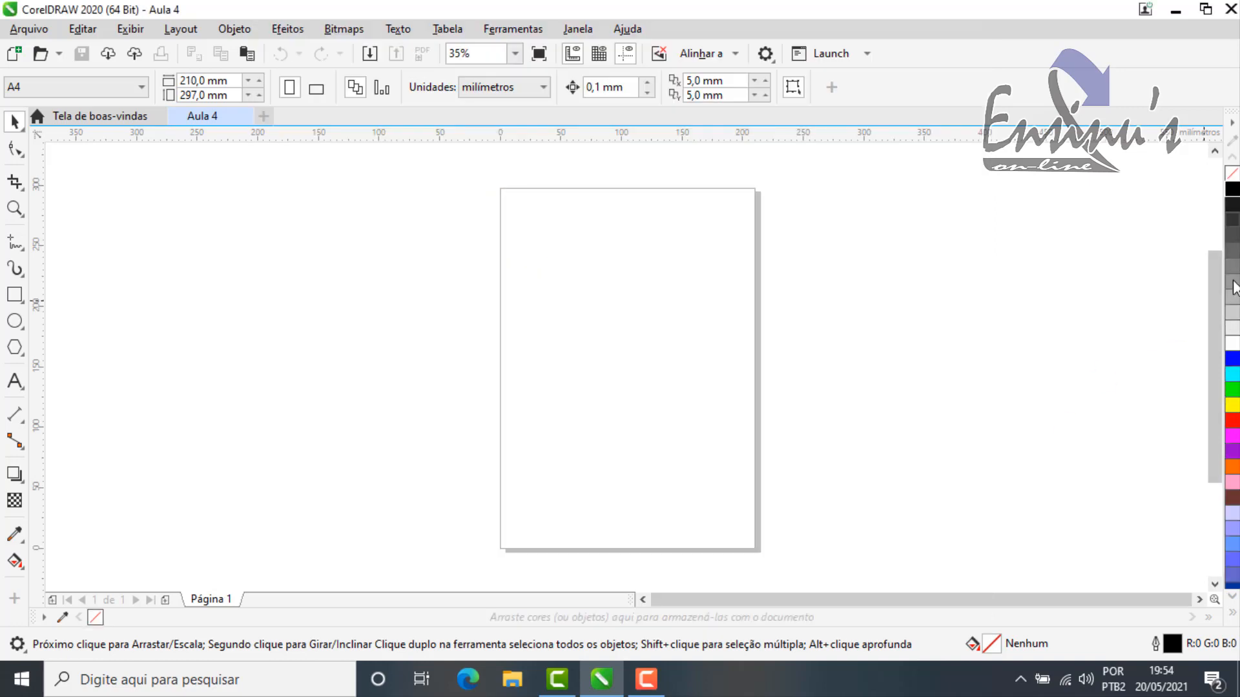
Step: Enable Amostras grandes for the color swatches in the palette customization options
left_click(1232, 124)
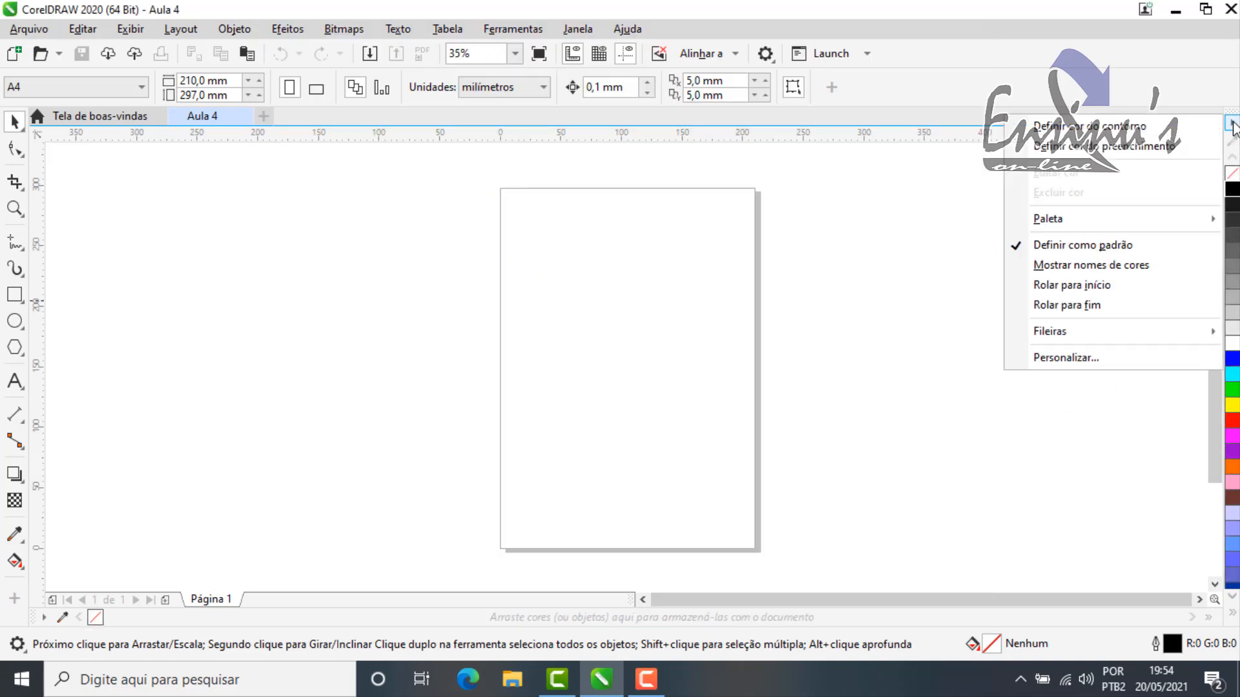
left_click(1060, 357)
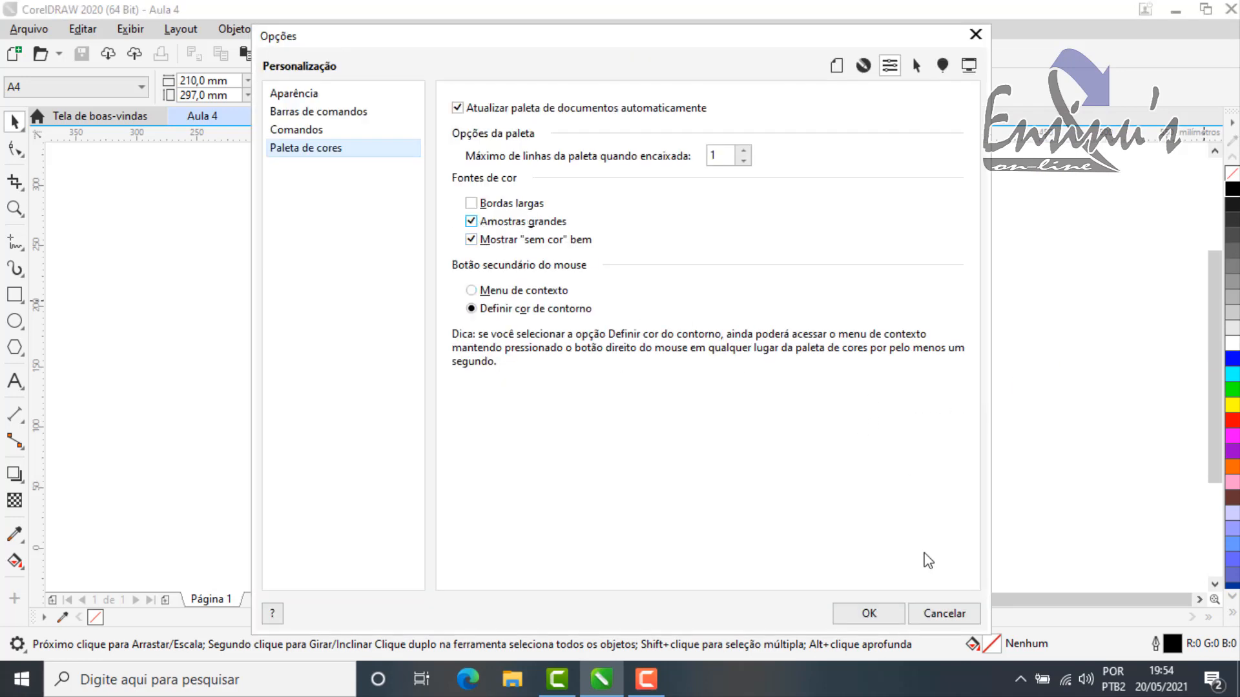
left_click(884, 618)
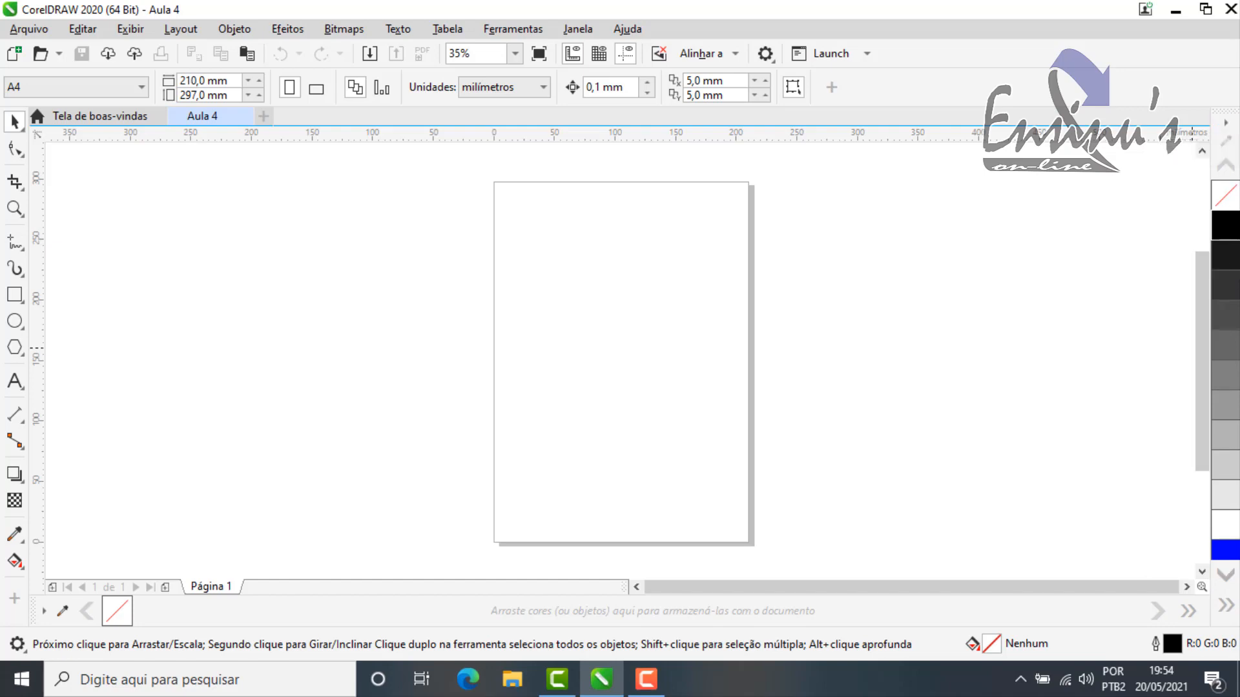
Step: Turn off Amostras grandes in the palette customization options
left_click(1227, 124)
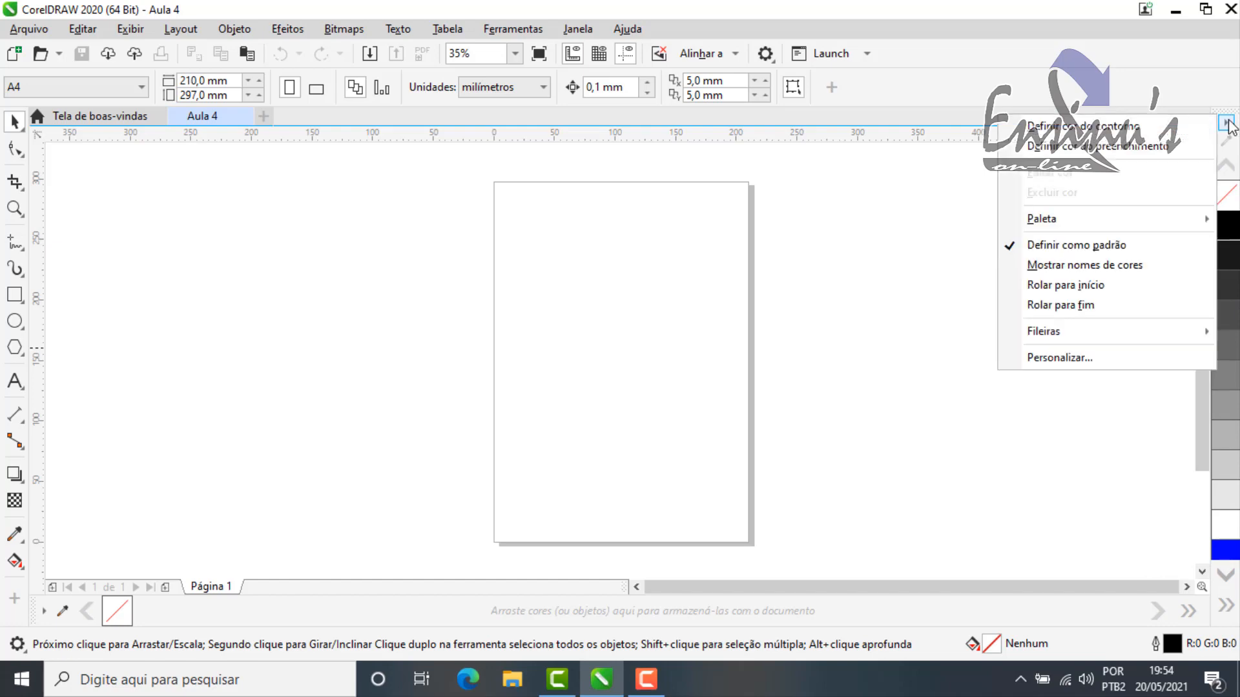
left_click(1059, 355)
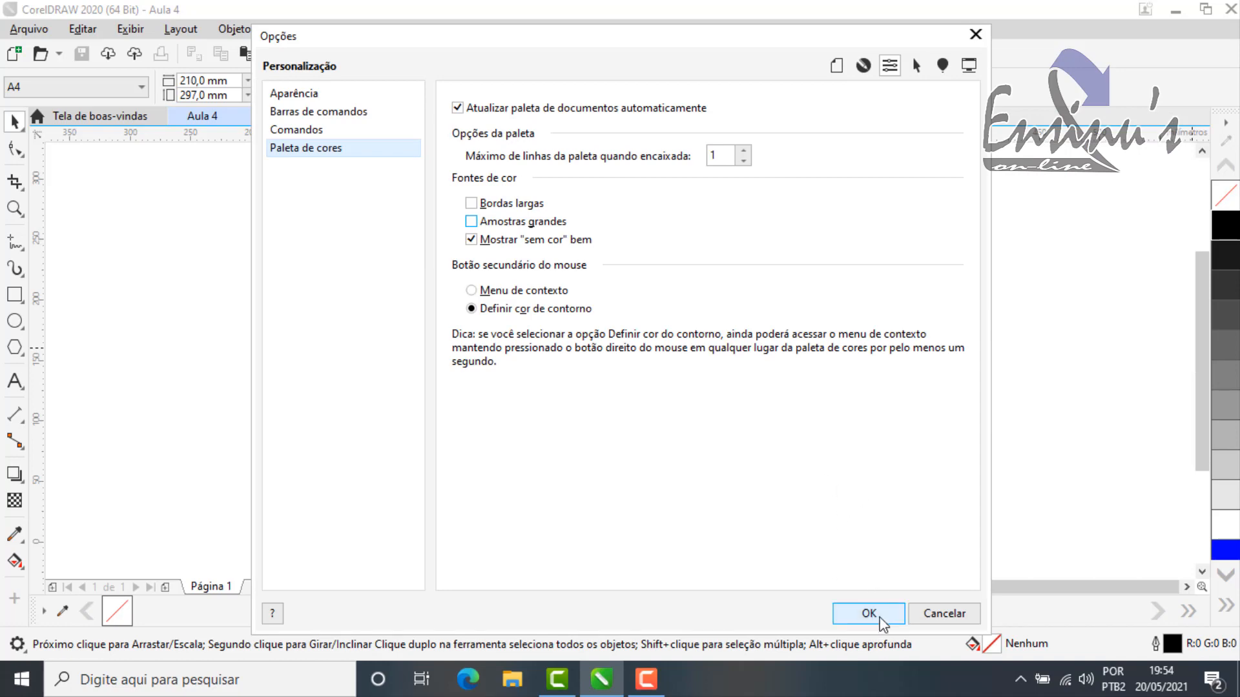
left_click(880, 618)
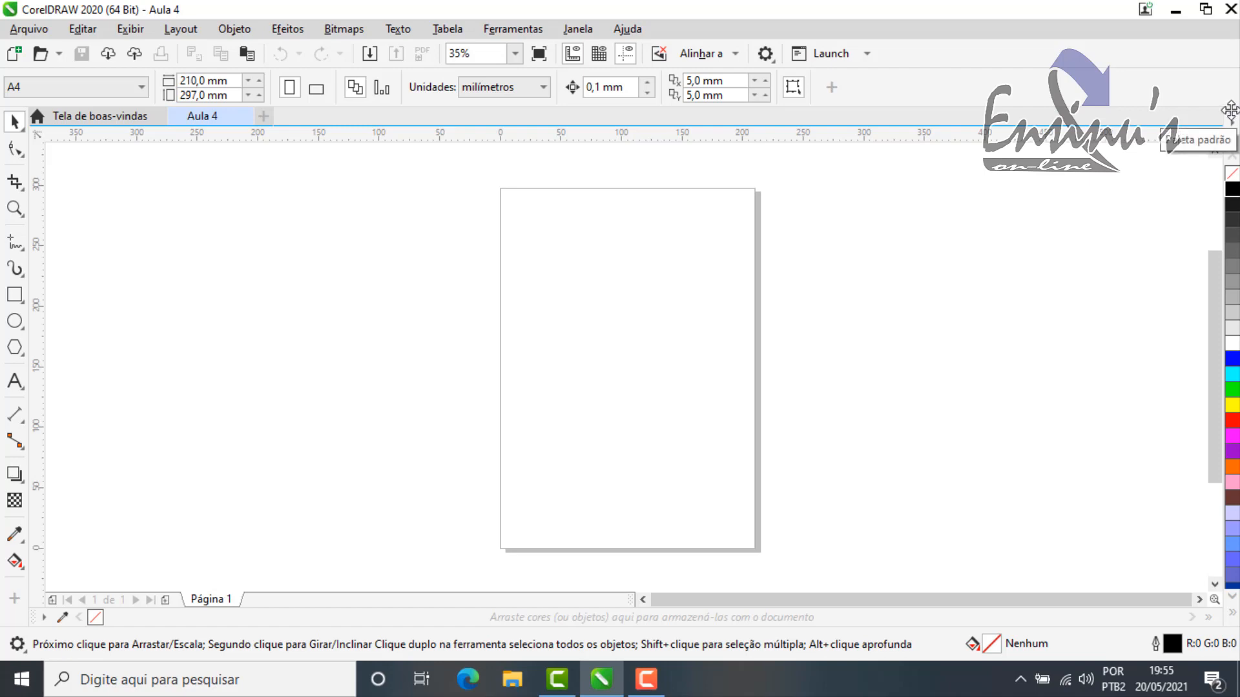
Step: Dock the default palette horizontally below the property bar, and return it to its original vertical docking place
left_click_drag(1230, 111, 898, 169)
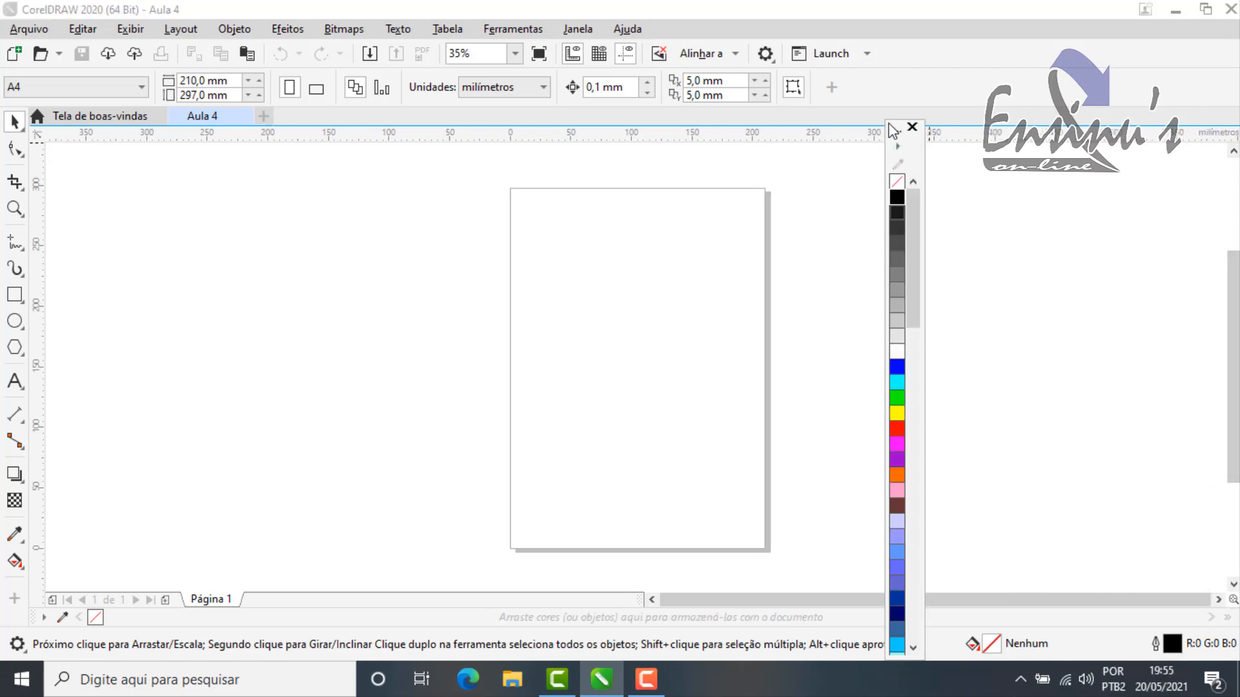
left_click_drag(901, 132, 553, 183)
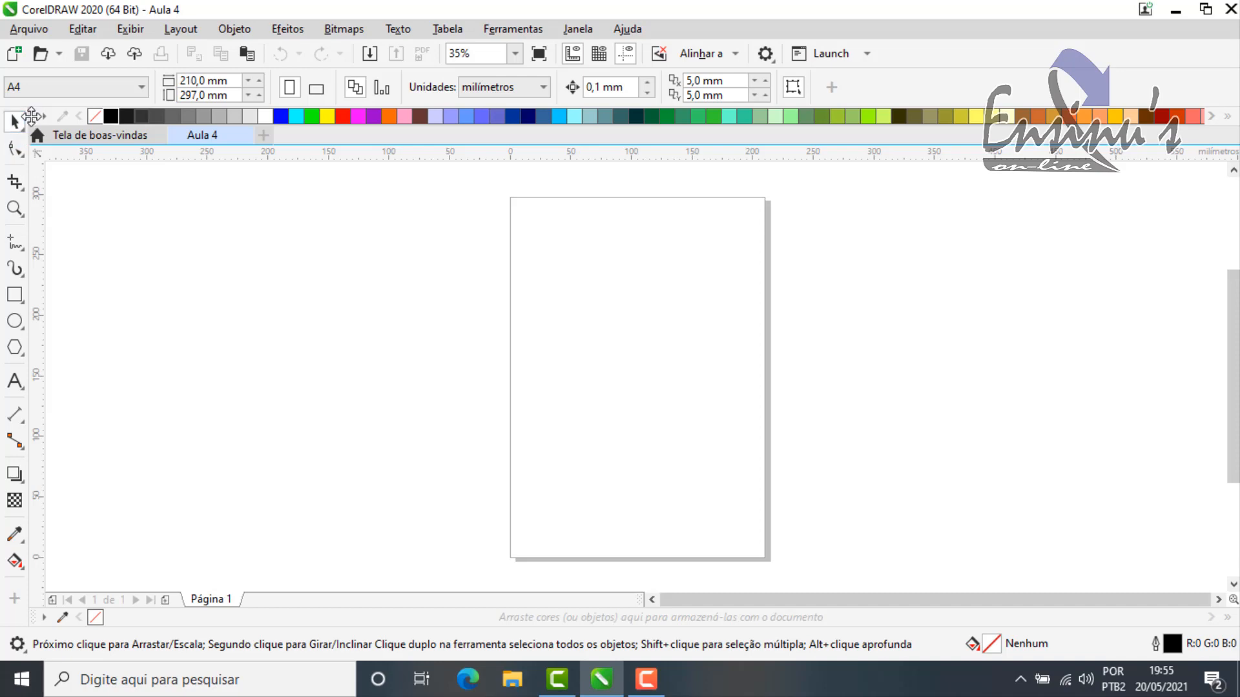
left_click_drag(50, 117, 405, 300)
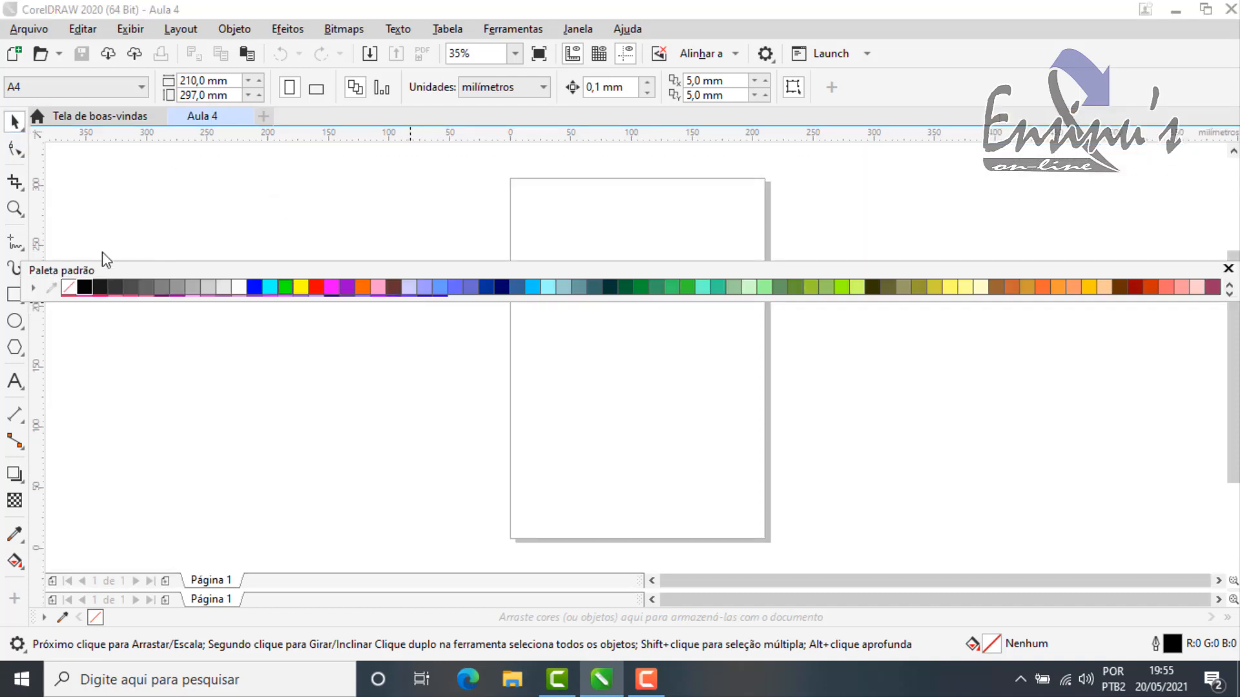
mouse_move(26, 268)
left_mouse_down()
mouse_move(1224, 314)
mouse_move(653, 313)
mouse_move(581, 332)
mouse_move(601, 313)
mouse_move(1226, 315)
left_mouse_up()
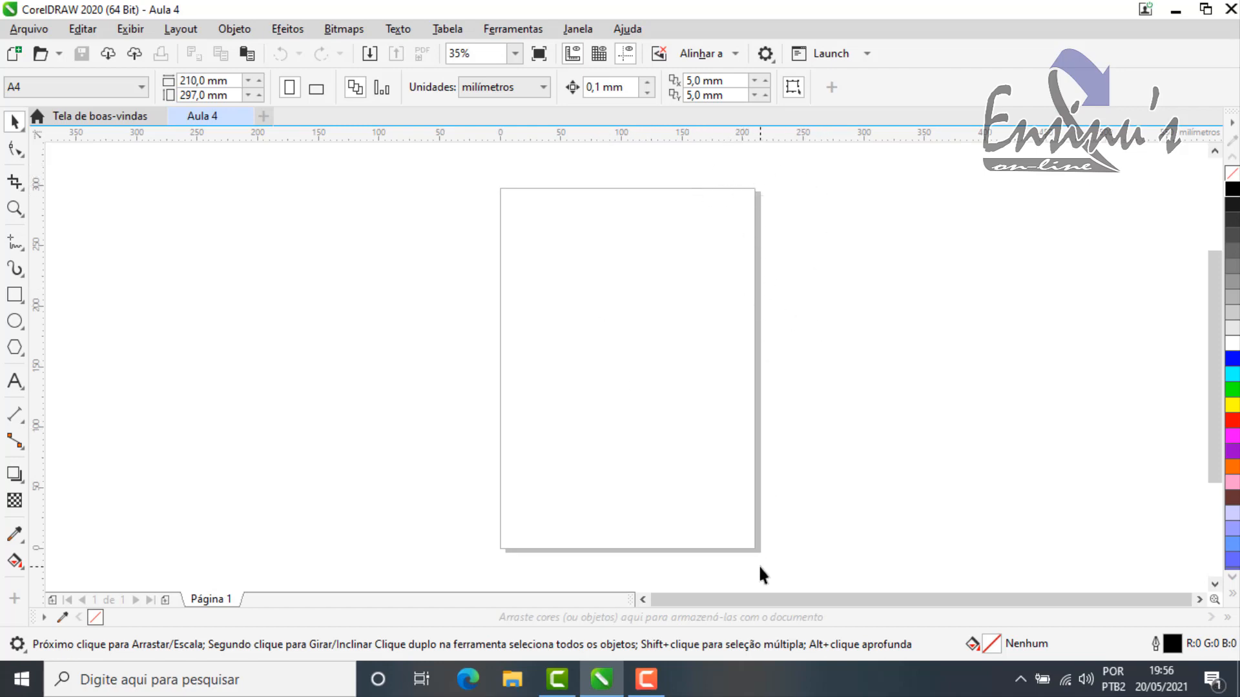
Step: Open the document's page size options from the page border and select the A3 size
double_click(759, 258)
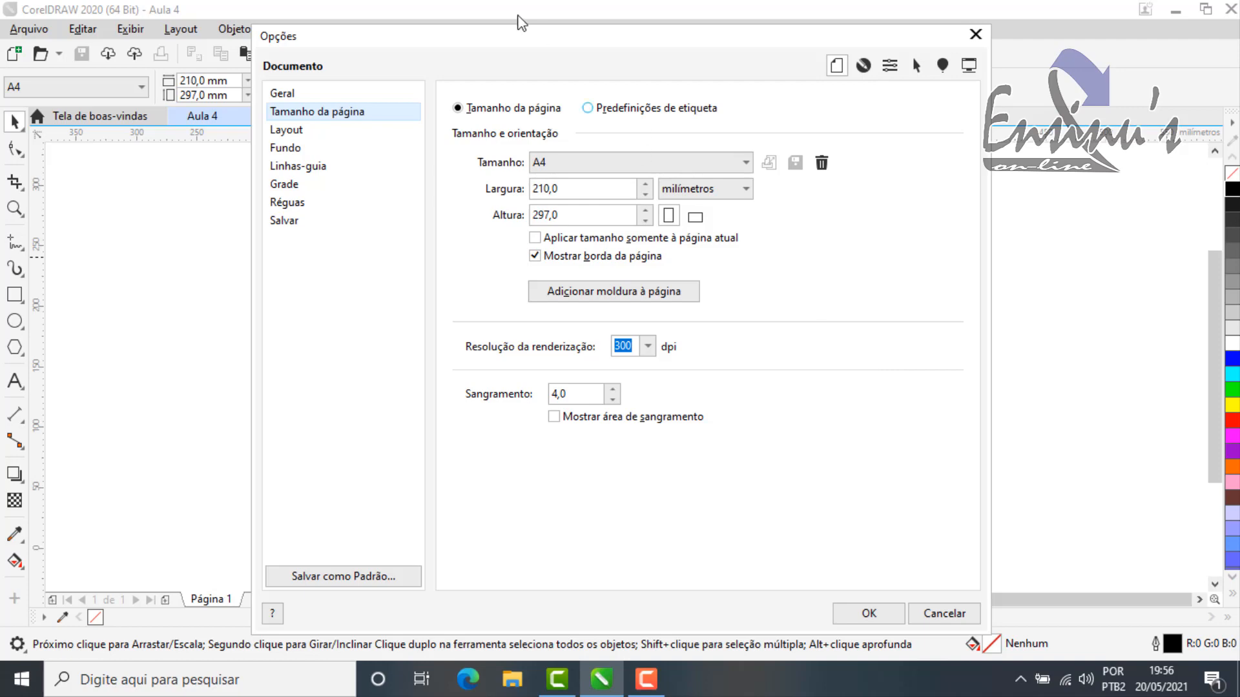
left_click_drag(690, 37, 781, 31)
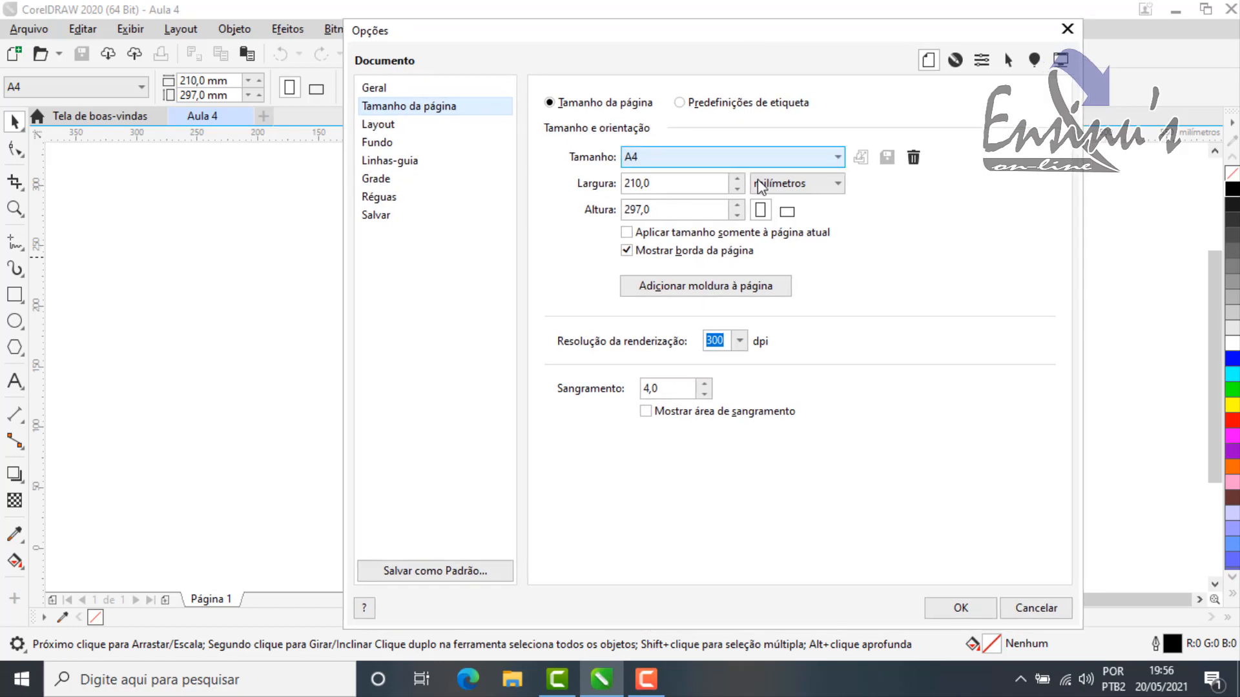
left_click(689, 158)
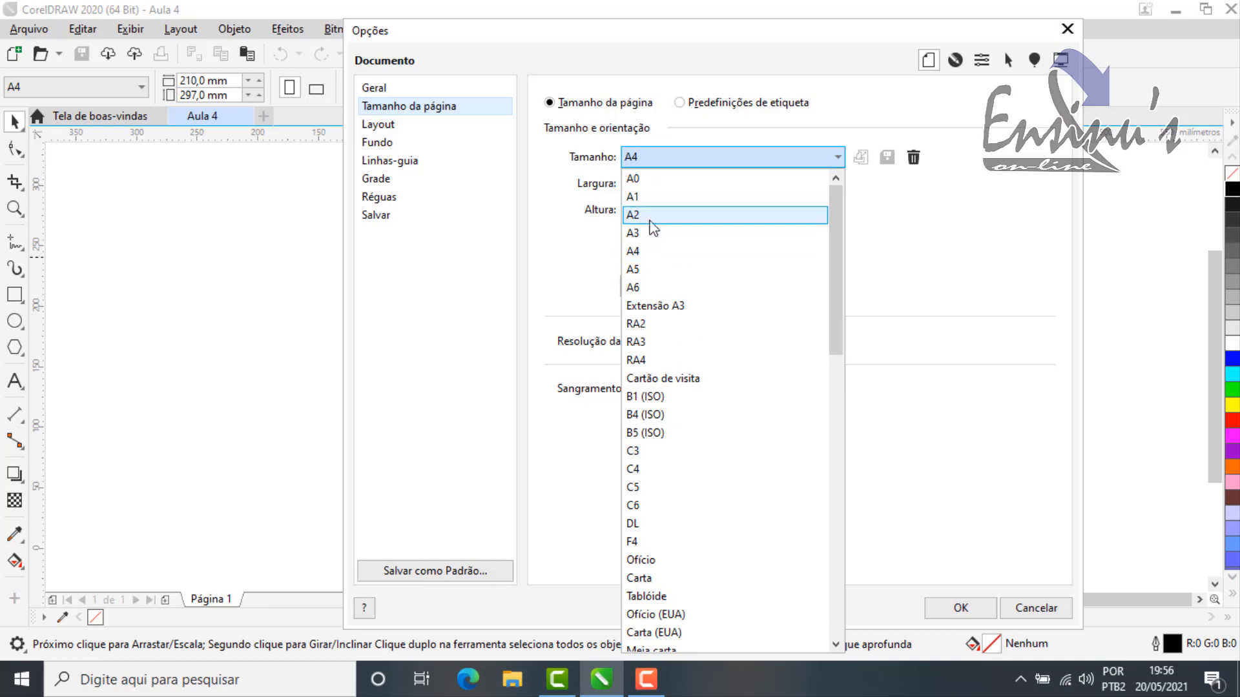
left_click(720, 233)
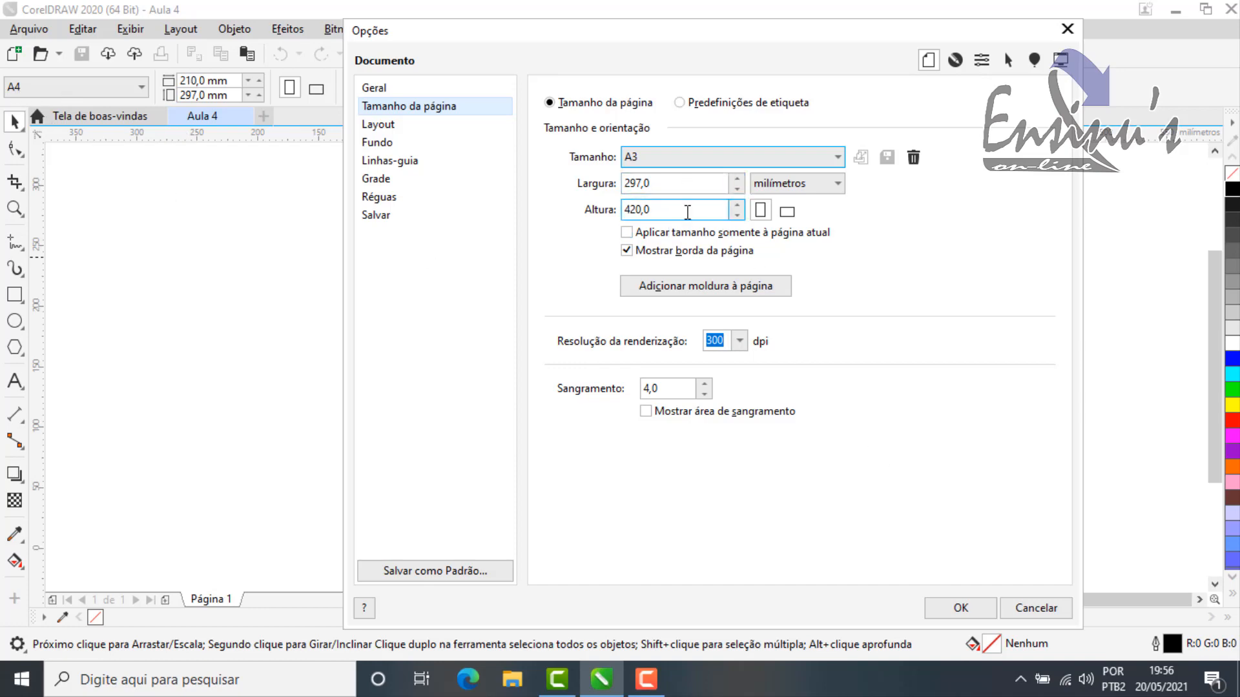
Step: Examine the measurement units available for the page width and height, keeping milímetros
left_click(833, 186)
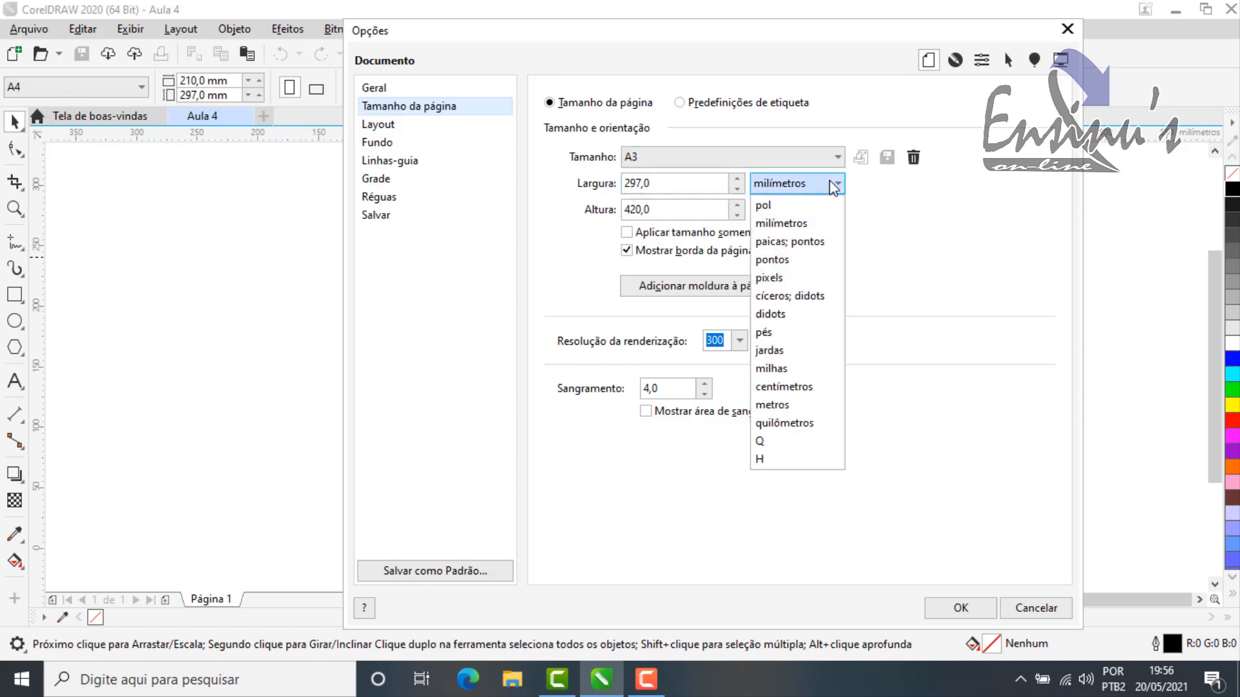
left_click(834, 185)
left_click(803, 186)
left_click(800, 184)
left_click(800, 184)
left_click(800, 184)
left_click(800, 184)
left_click(801, 184)
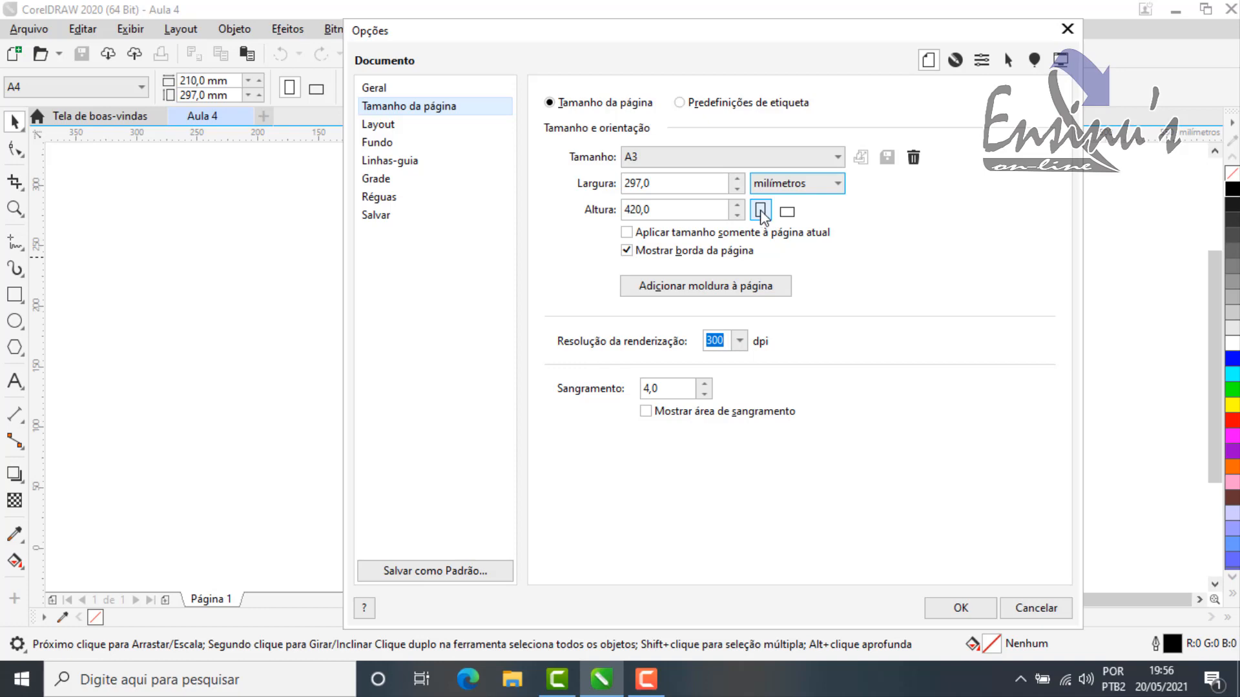
Step: Switch the A3 page to landscape orientation, with the options dialog moved off the page
left_click_drag(910, 33, 405, 25)
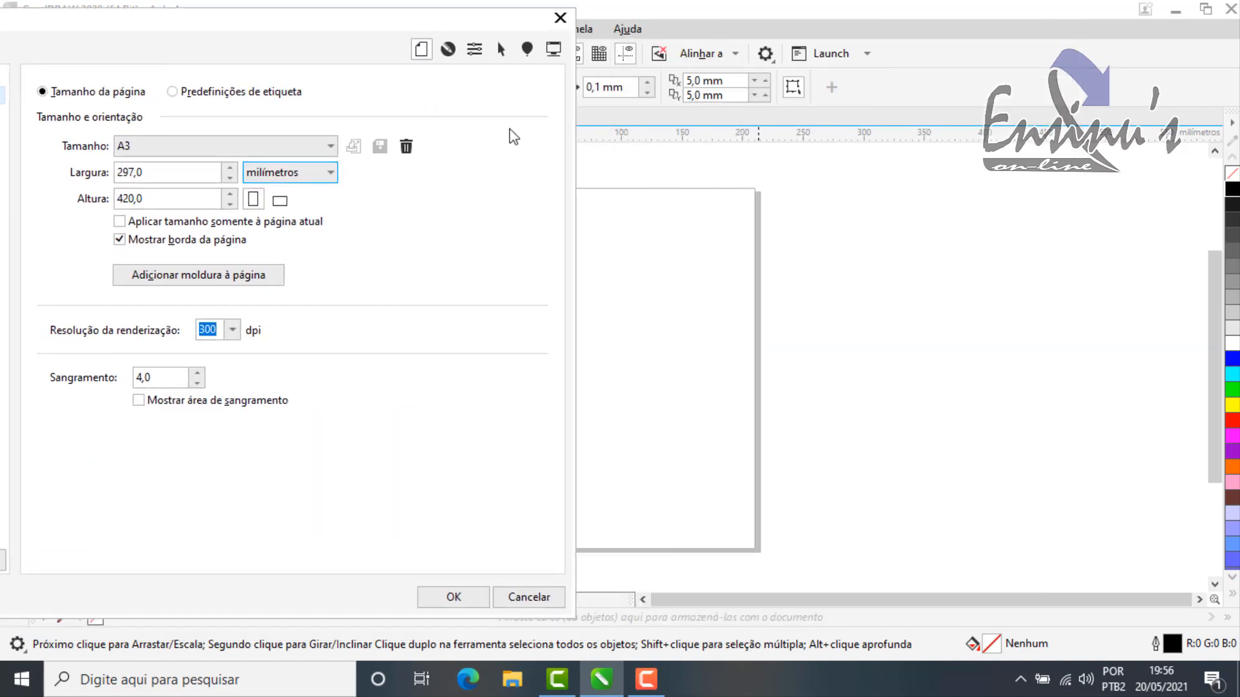
left_click(279, 203)
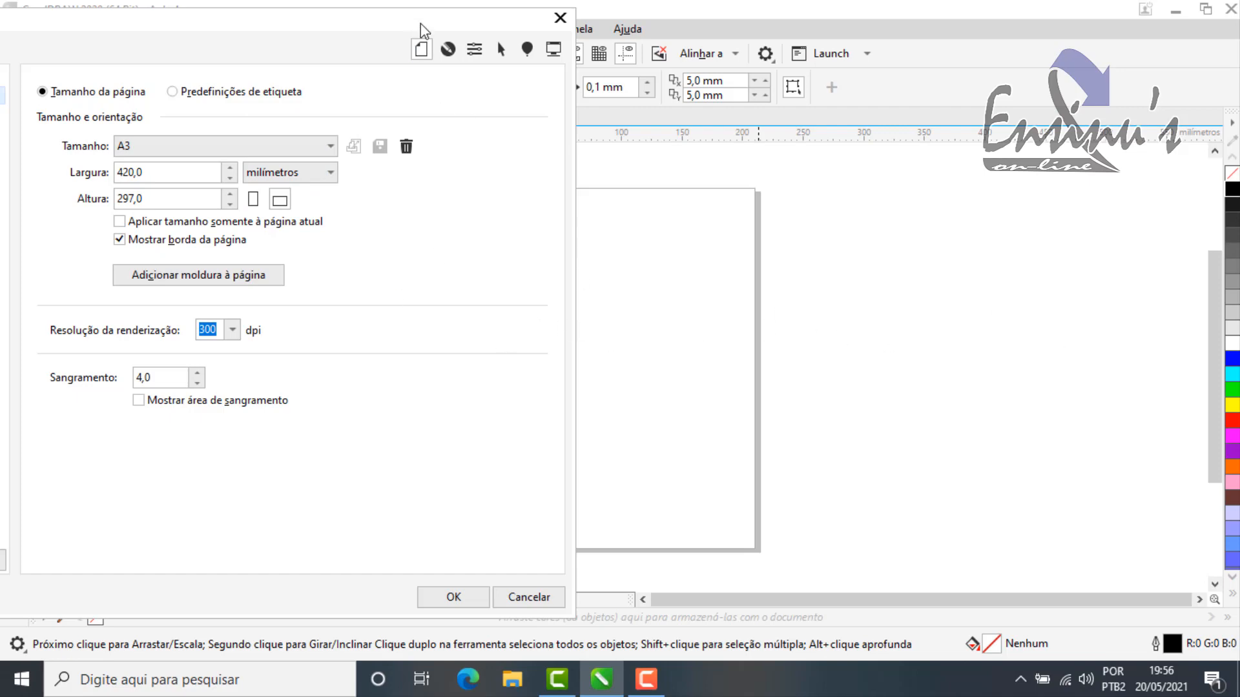
Step: Switch the A3 page back to portrait orientation, moving the options dialog aside to check the page behind it
left_click_drag(419, 28, 1025, 50)
left_click(858, 220)
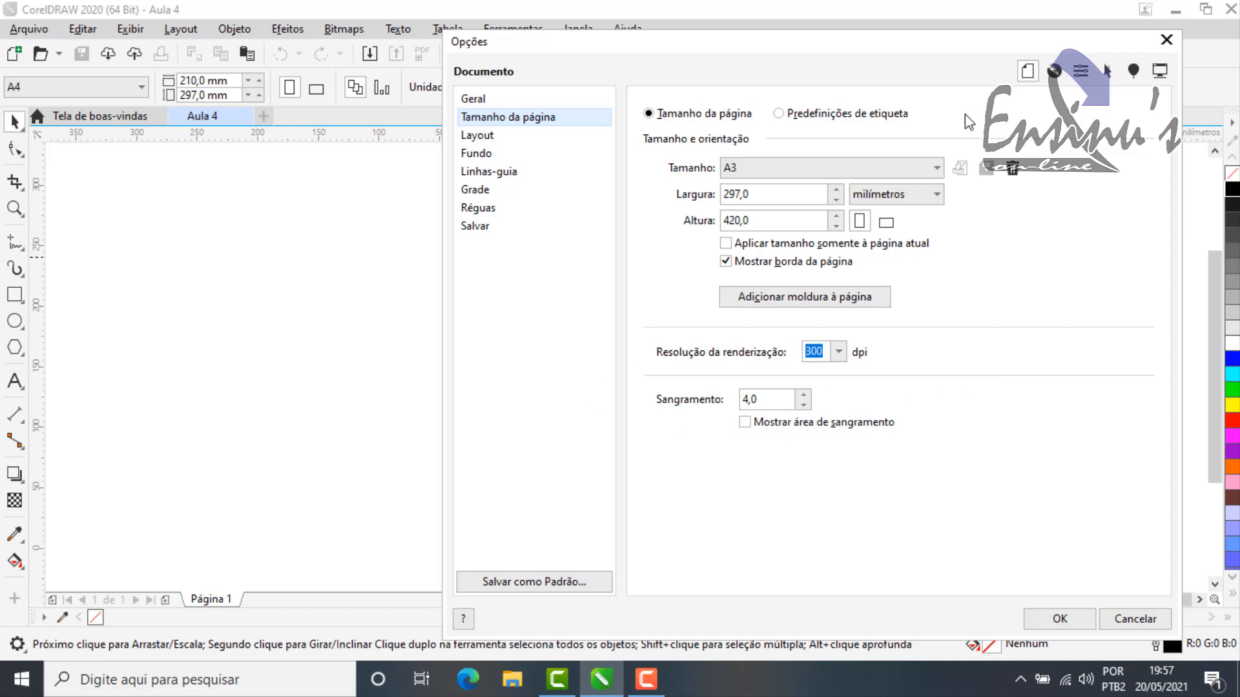
left_click_drag(894, 55, 1201, 194)
left_click_drag(1036, 194, 1138, 178)
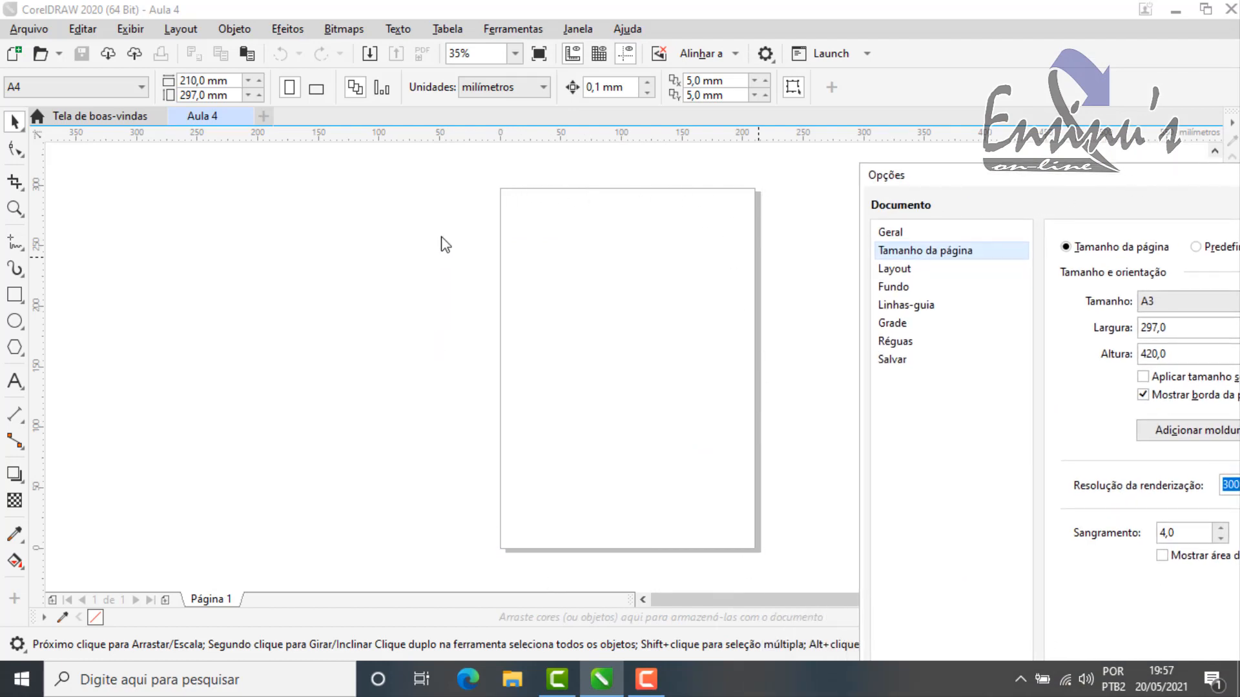
left_click_drag(1176, 175, 673, 18)
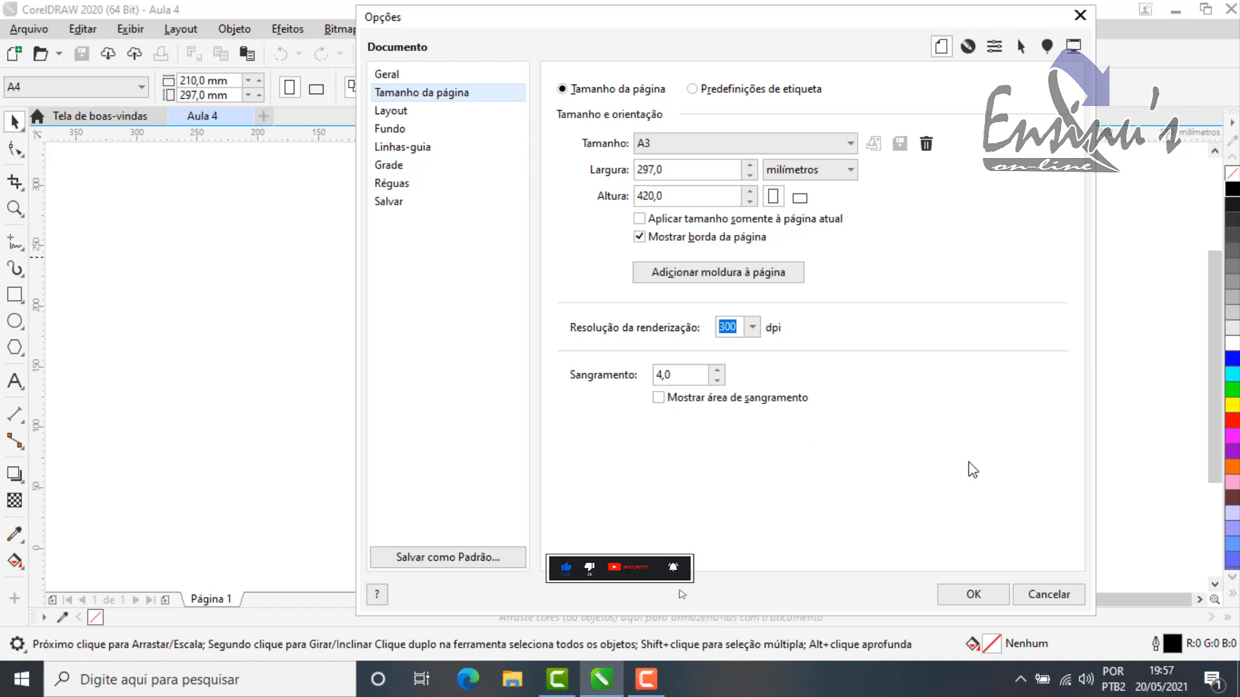
left_click_drag(838, 21, 881, 19)
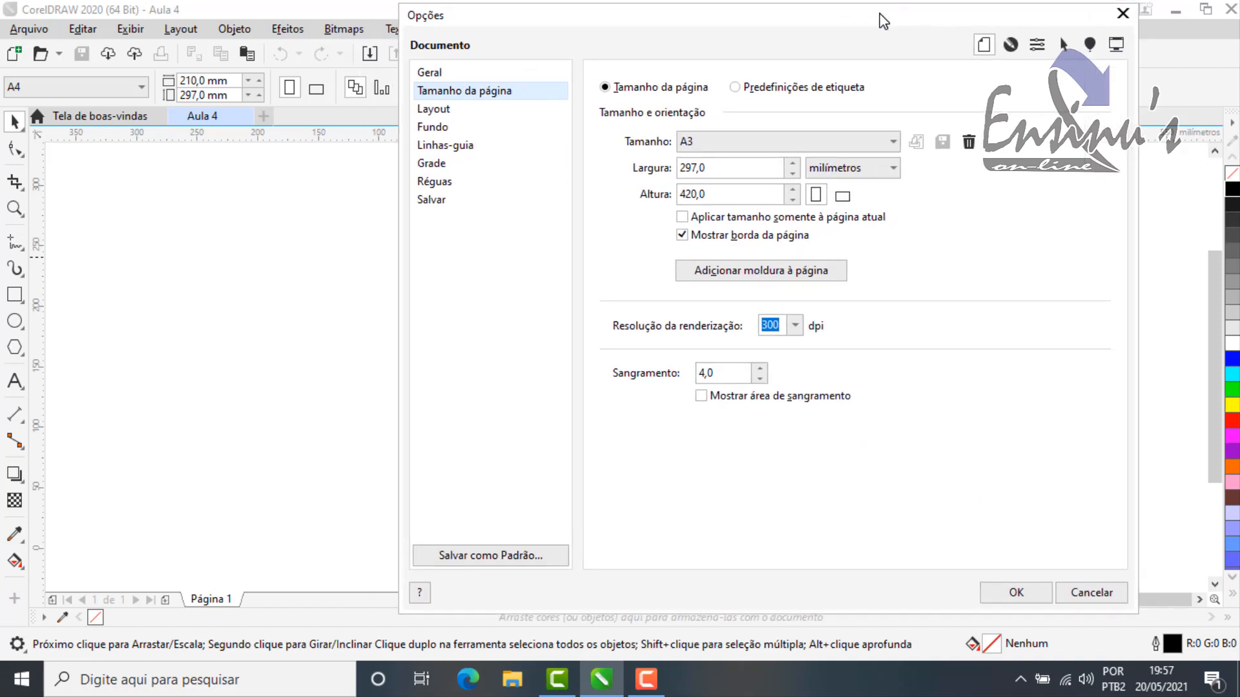
Step: Enable the Corel guideline presets Margens de um centímetro and Bordas da página, and apply the document options
left_click(449, 153)
left_click_drag(954, 15, 967, 53)
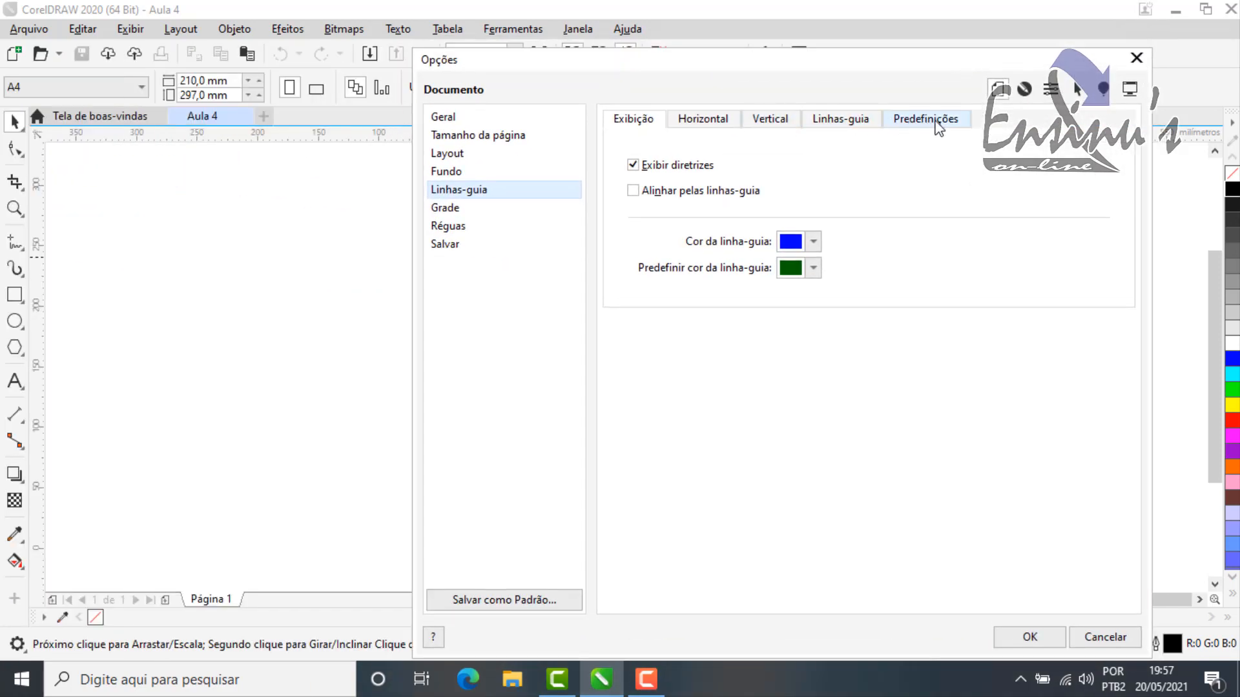
left_click(947, 125)
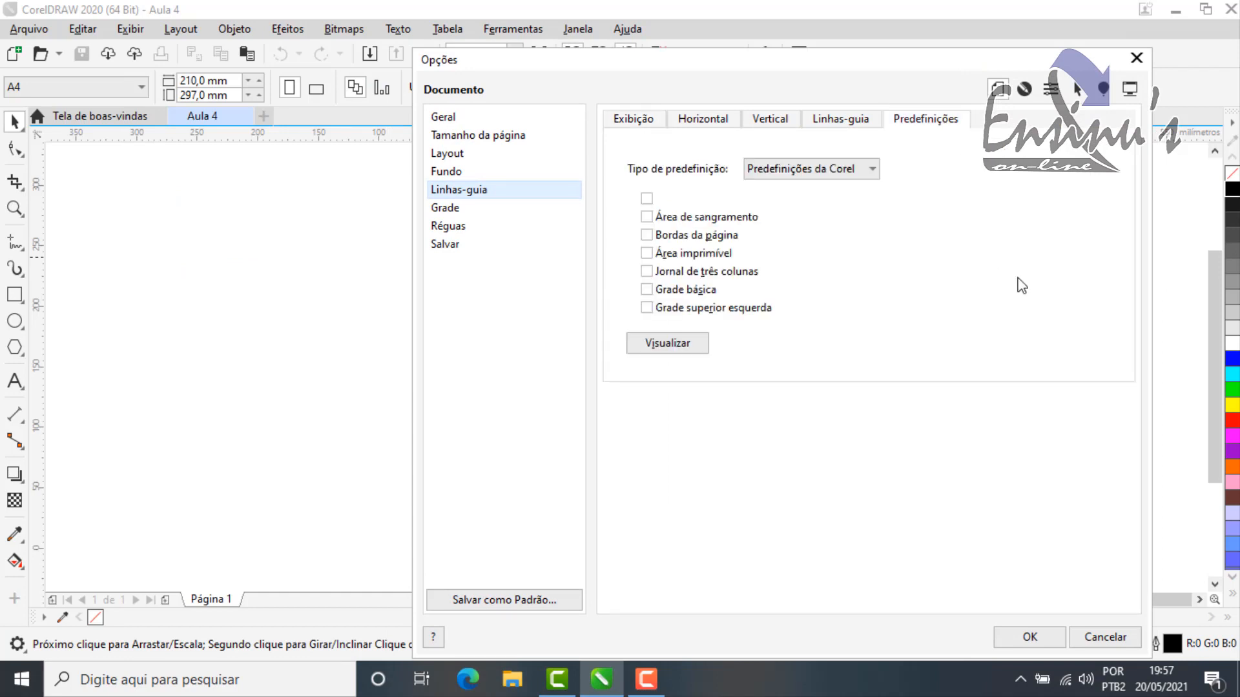
left_click_drag(955, 53, 893, 70)
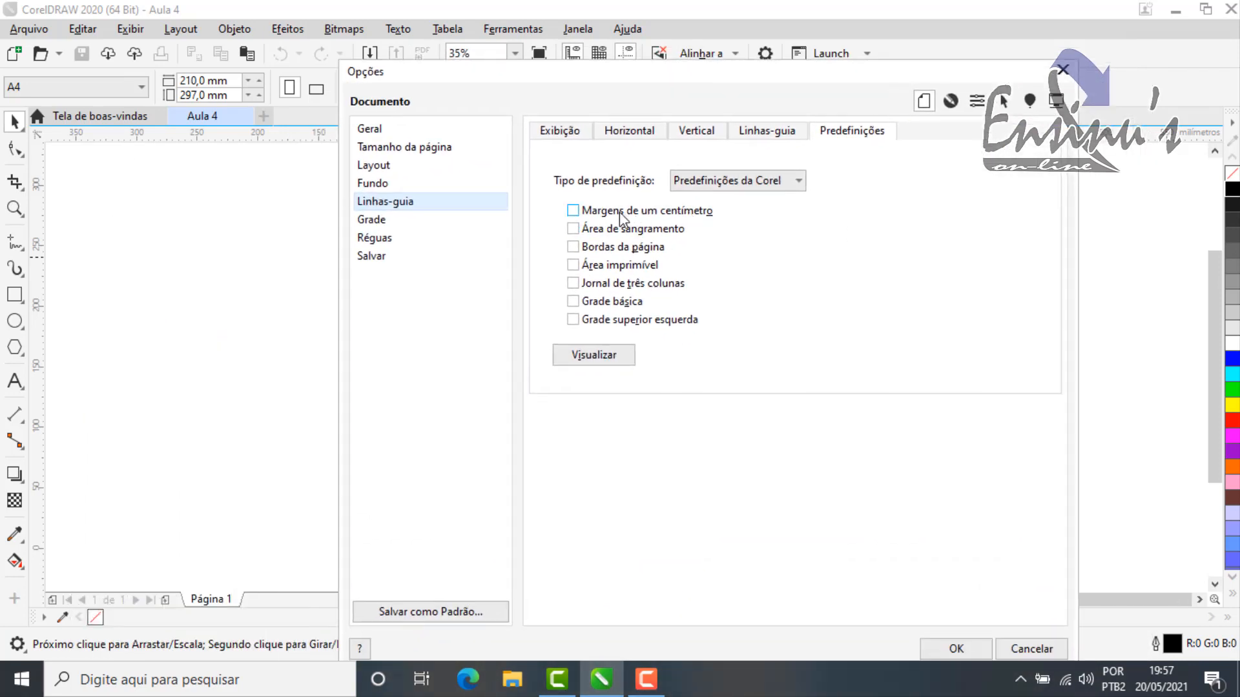
left_click_drag(944, 78, 881, 104)
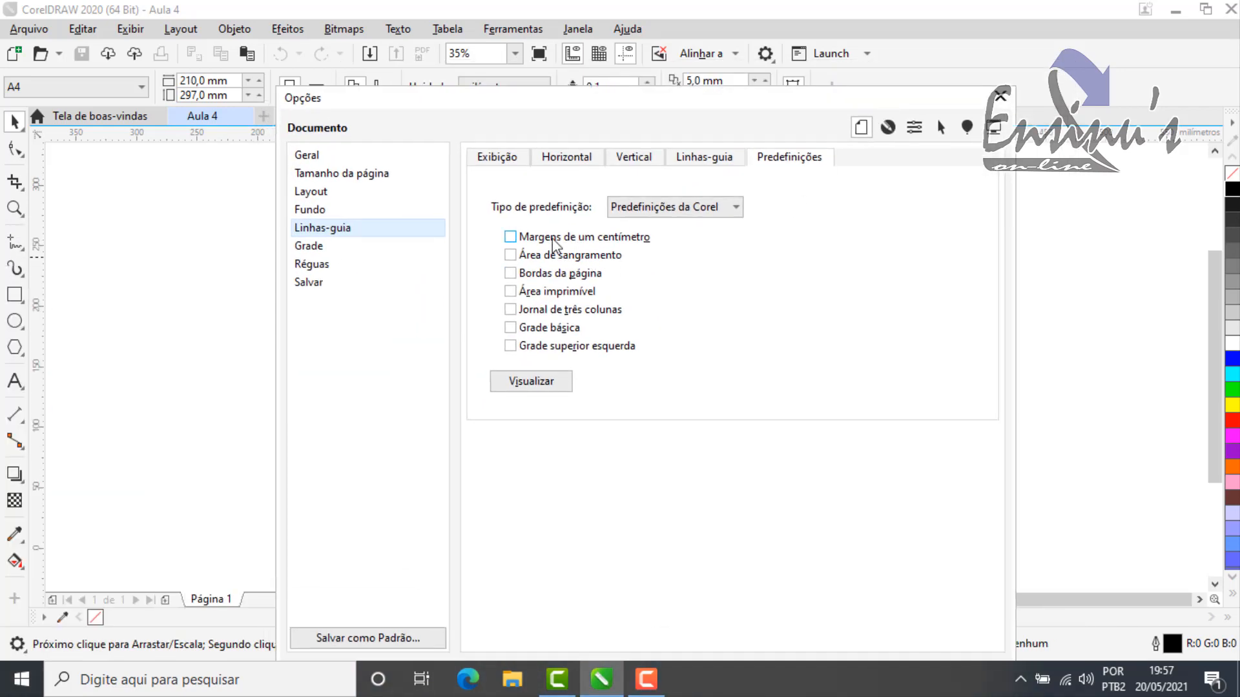
left_click(511, 238)
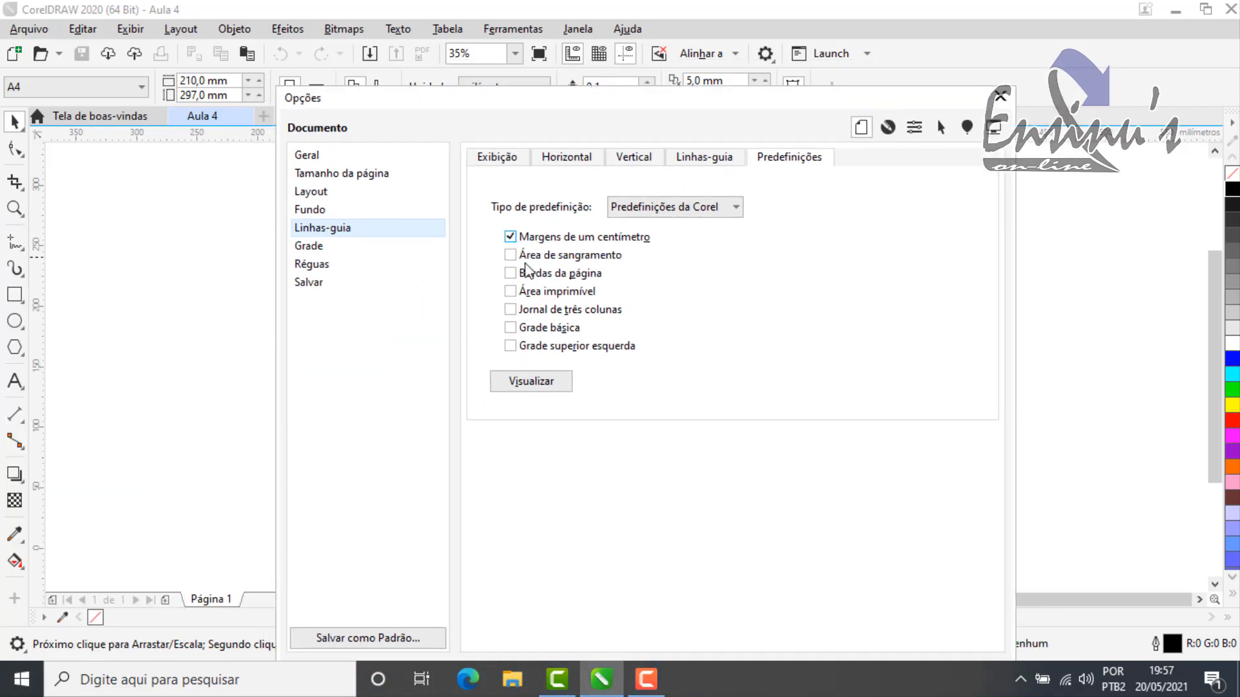
left_click(510, 273)
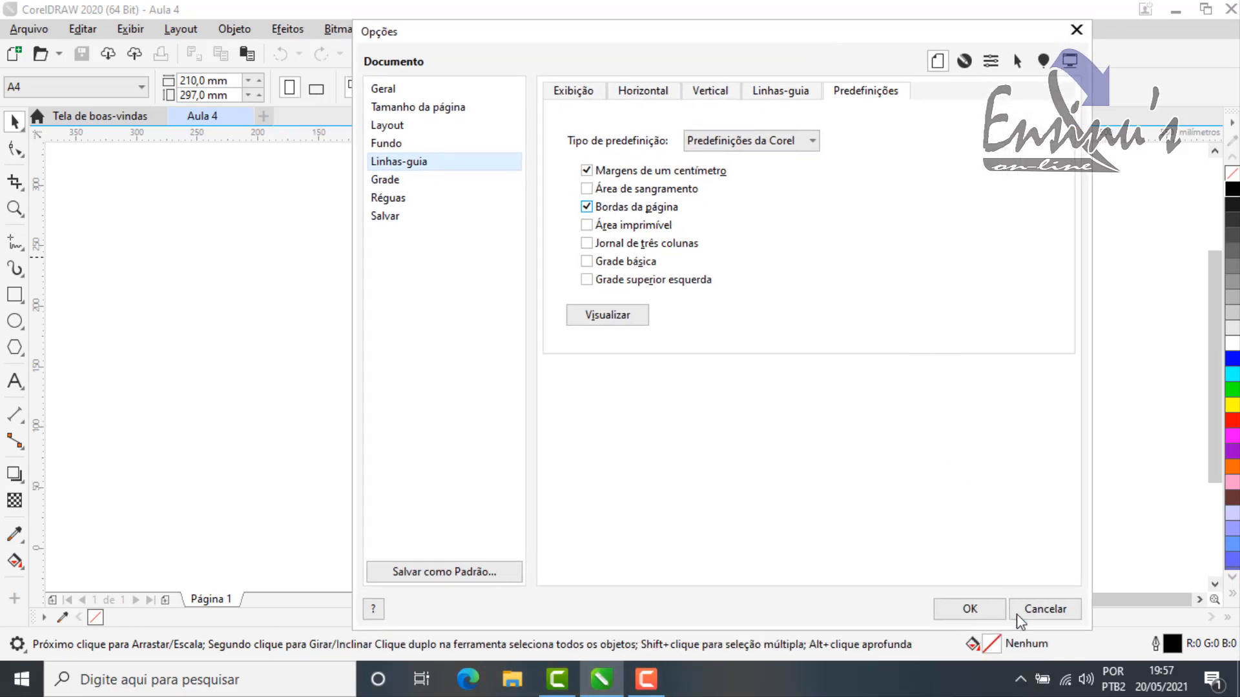
left_click(988, 609)
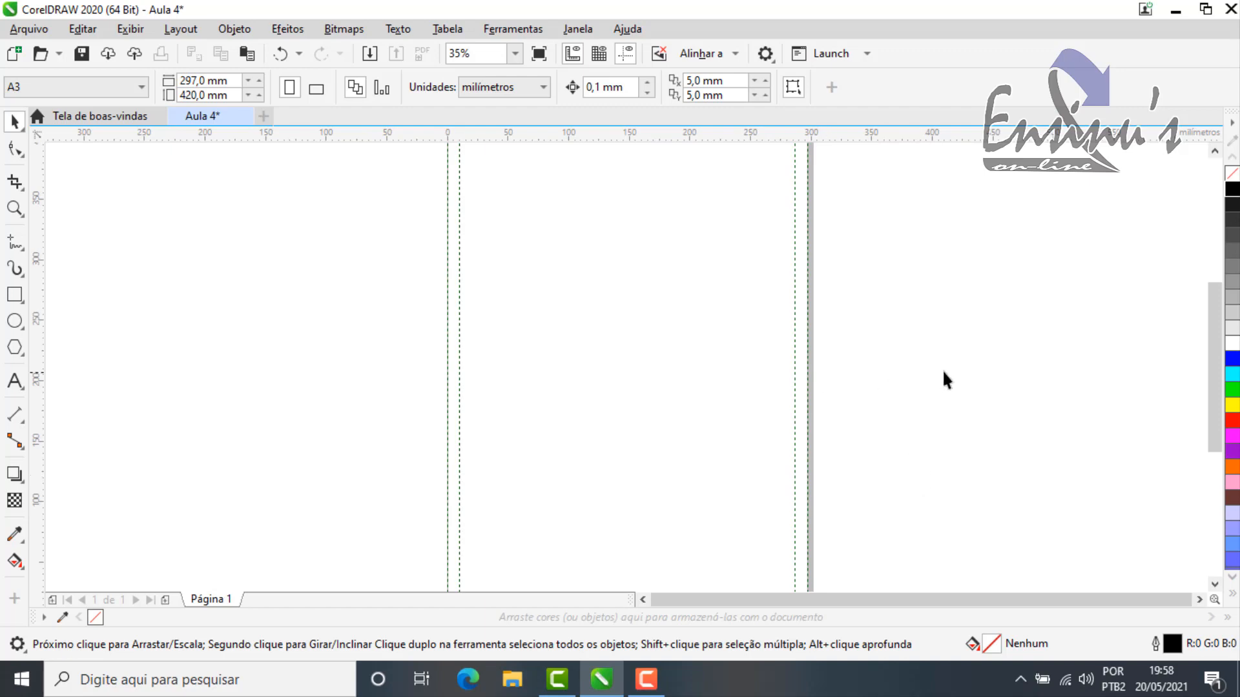
Step: Examine the margin and page border guidelines around the A3 page
key("F3")
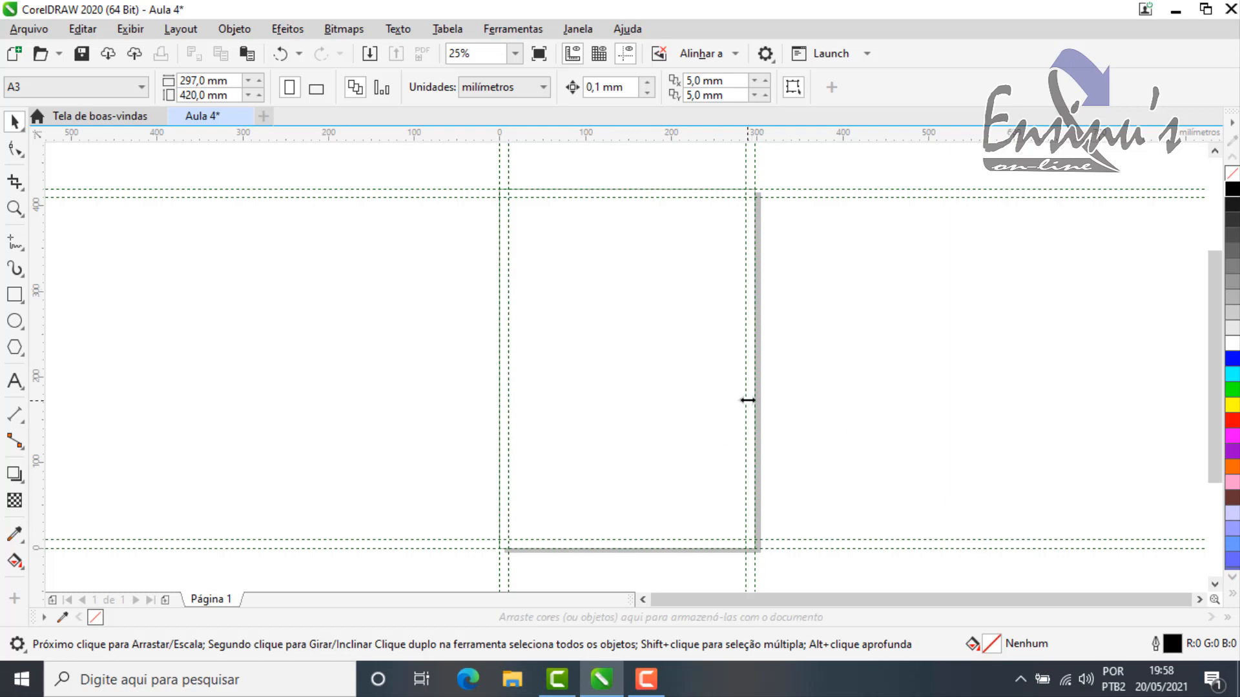
scroll(746, 361, "up", 2)
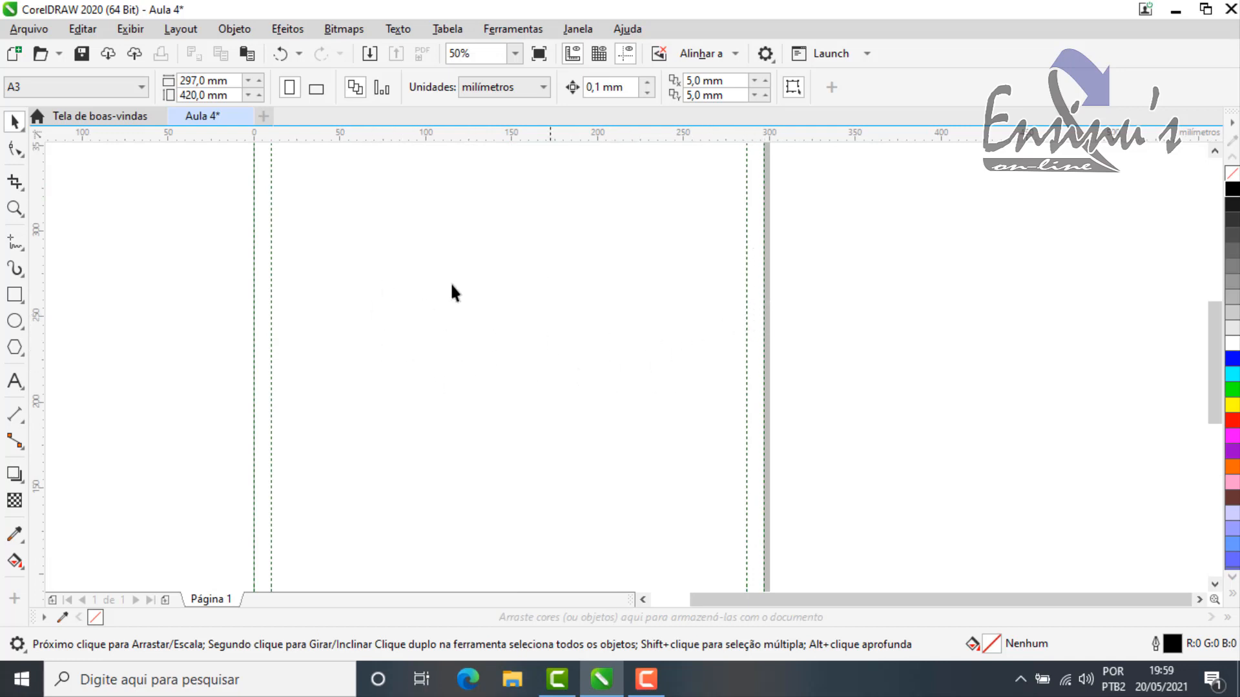
scroll(681, 366, "down", 2)
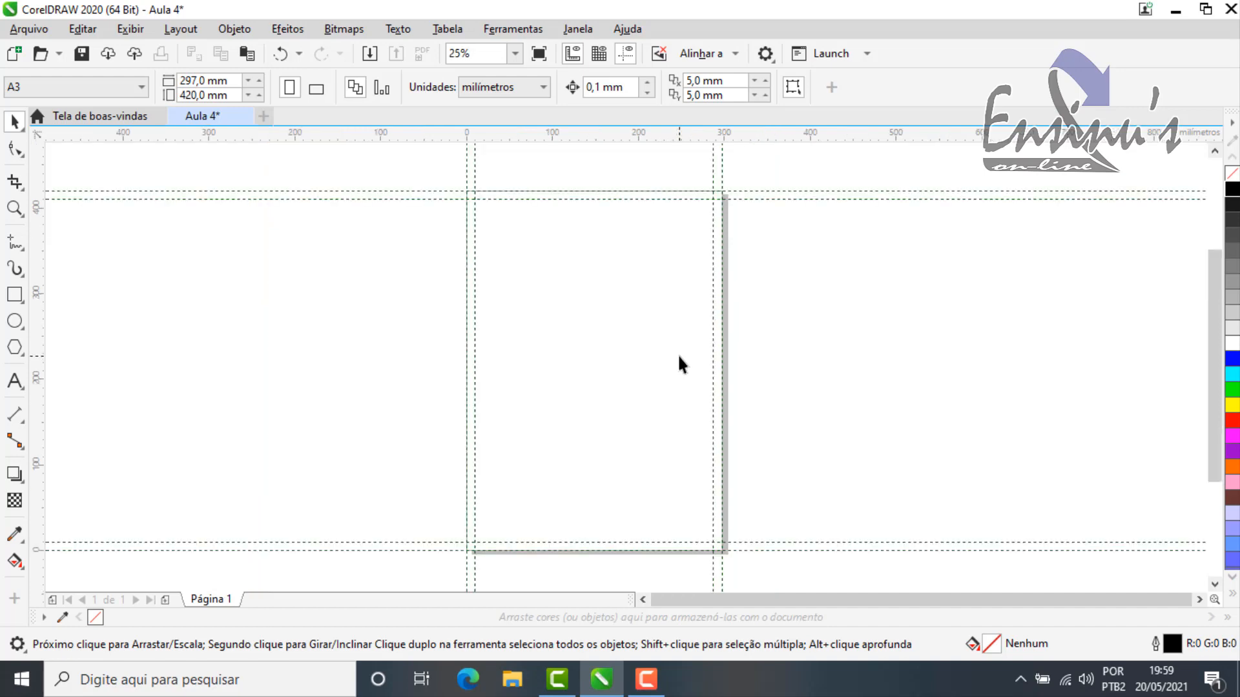
scroll(637, 363, "up", 2)
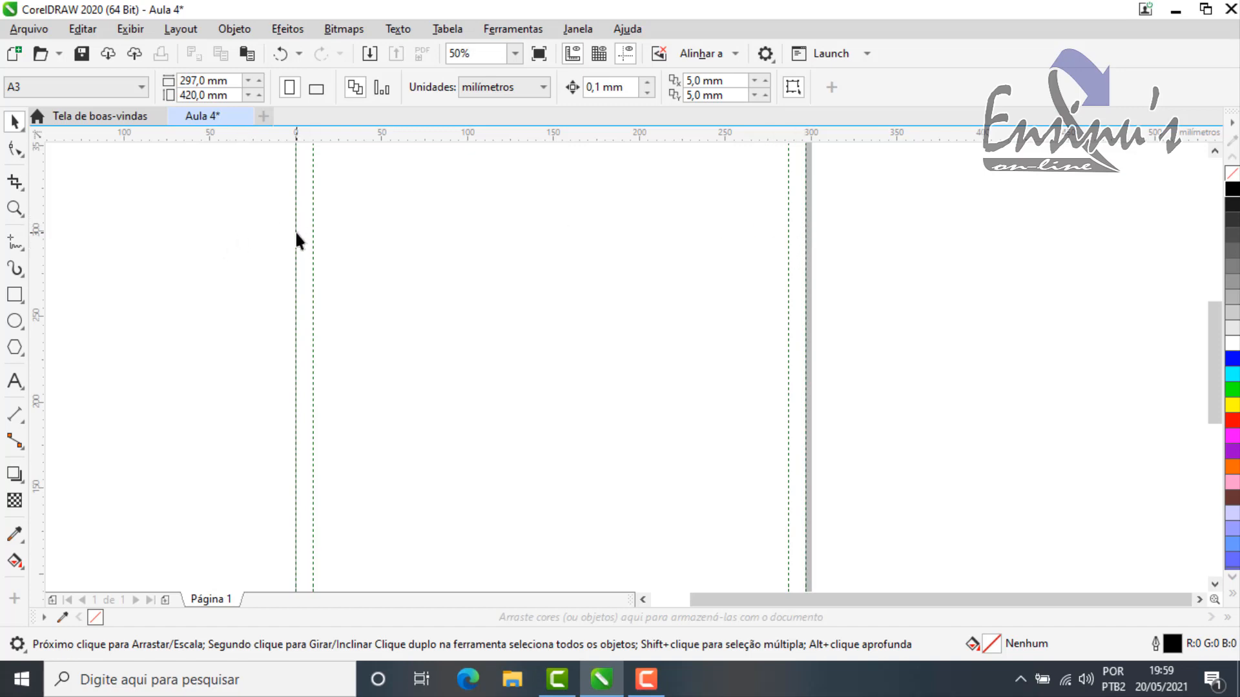
scroll(742, 259, "down", 1)
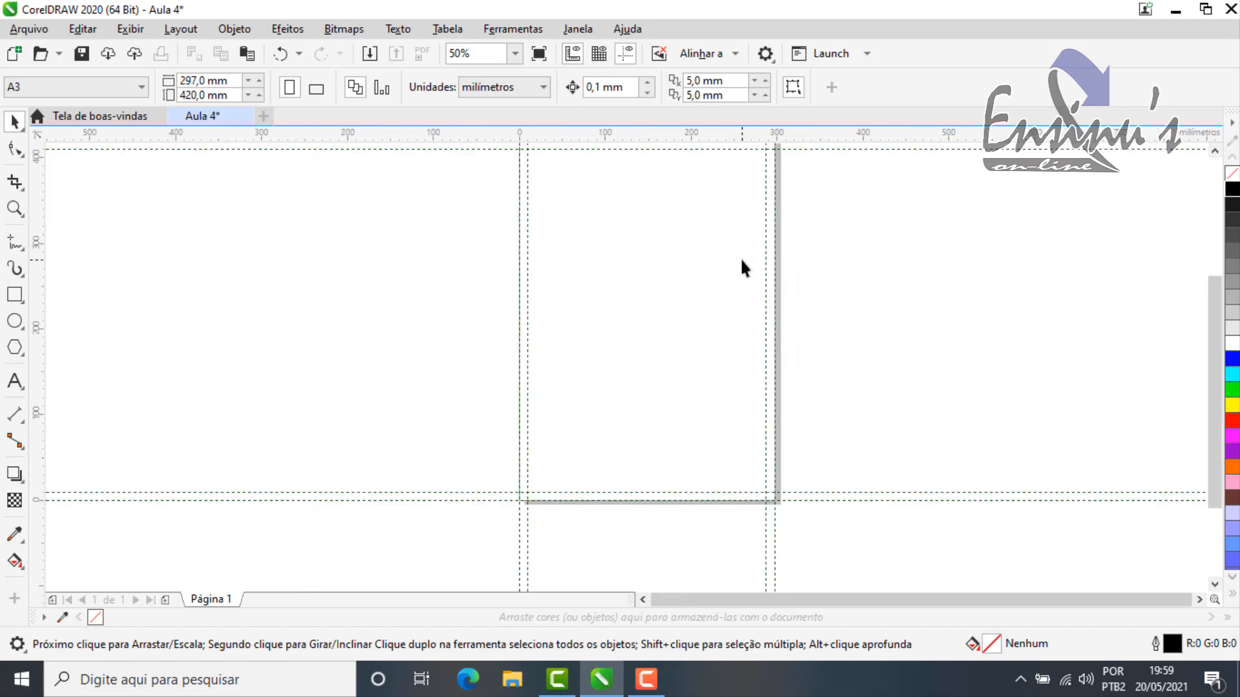
Step: Reopen the guideline presets from the page border and try user-defined margins with a 0,5 mm upper margin
double_click(778, 249)
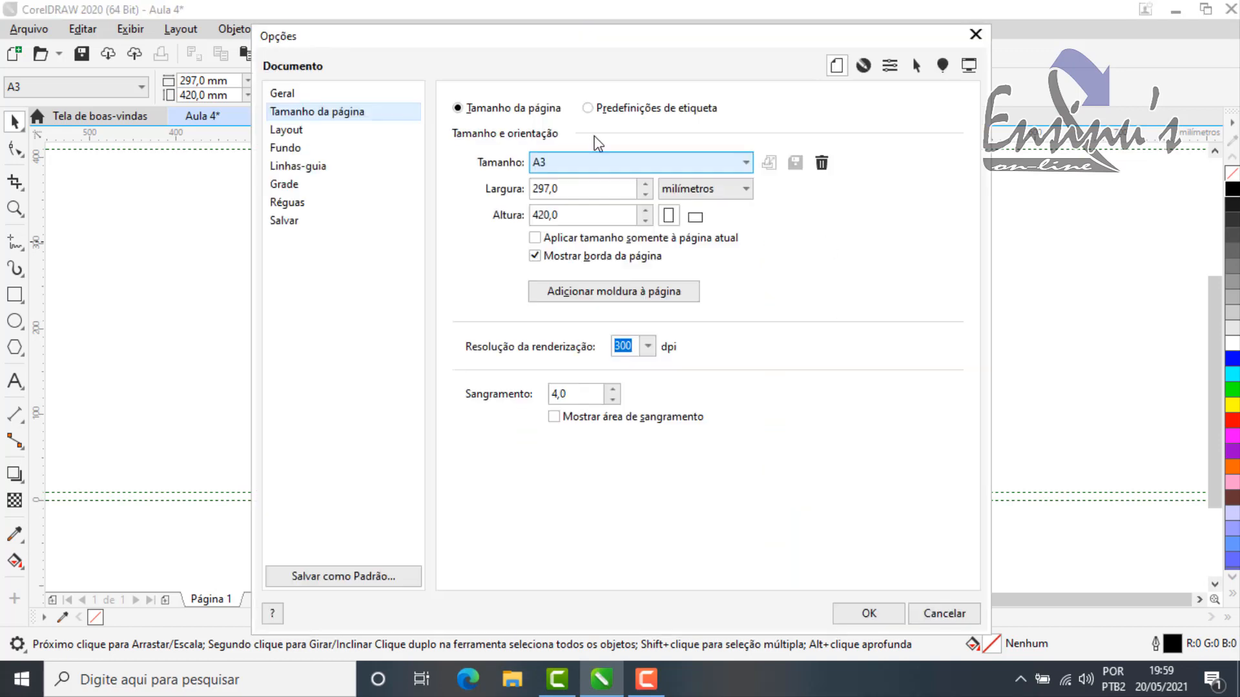
left_click(317, 169)
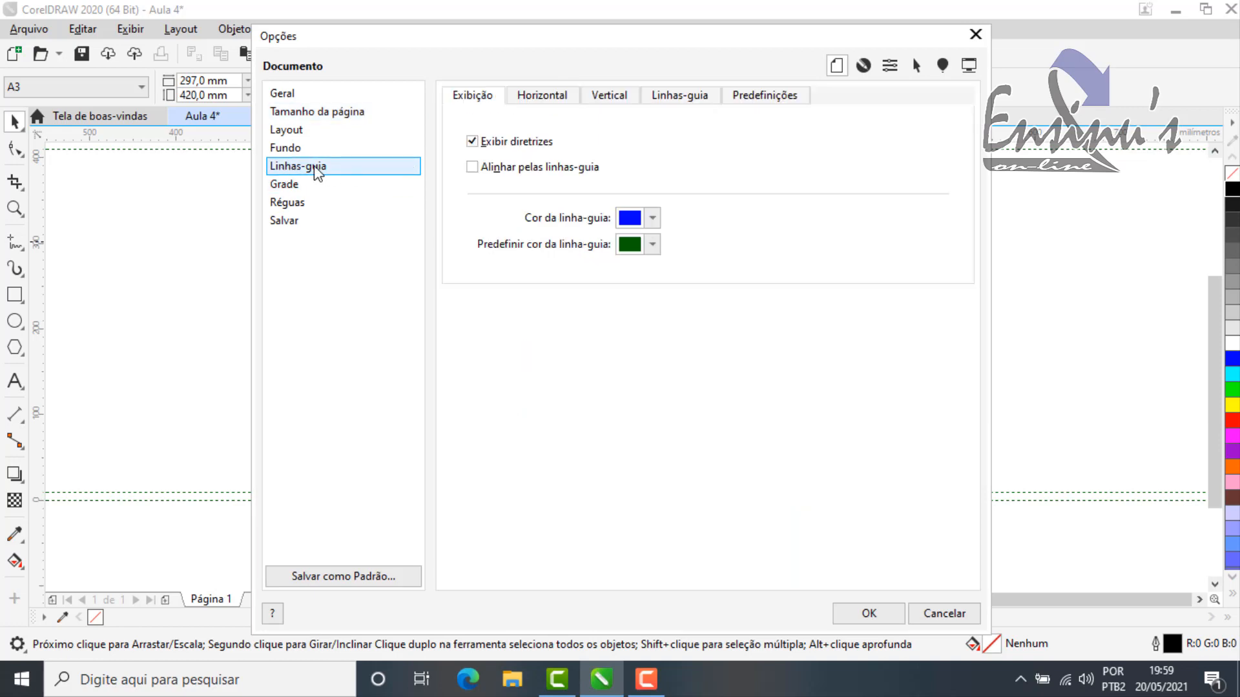
left_click(762, 98)
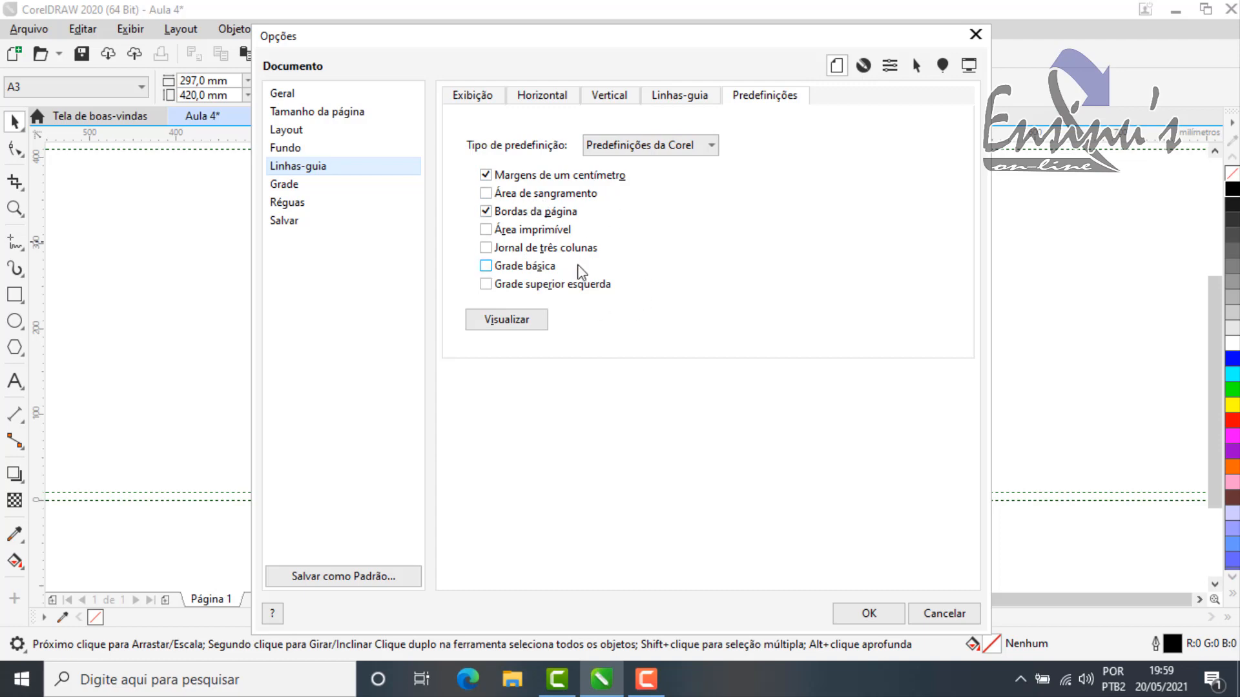
left_click(709, 146)
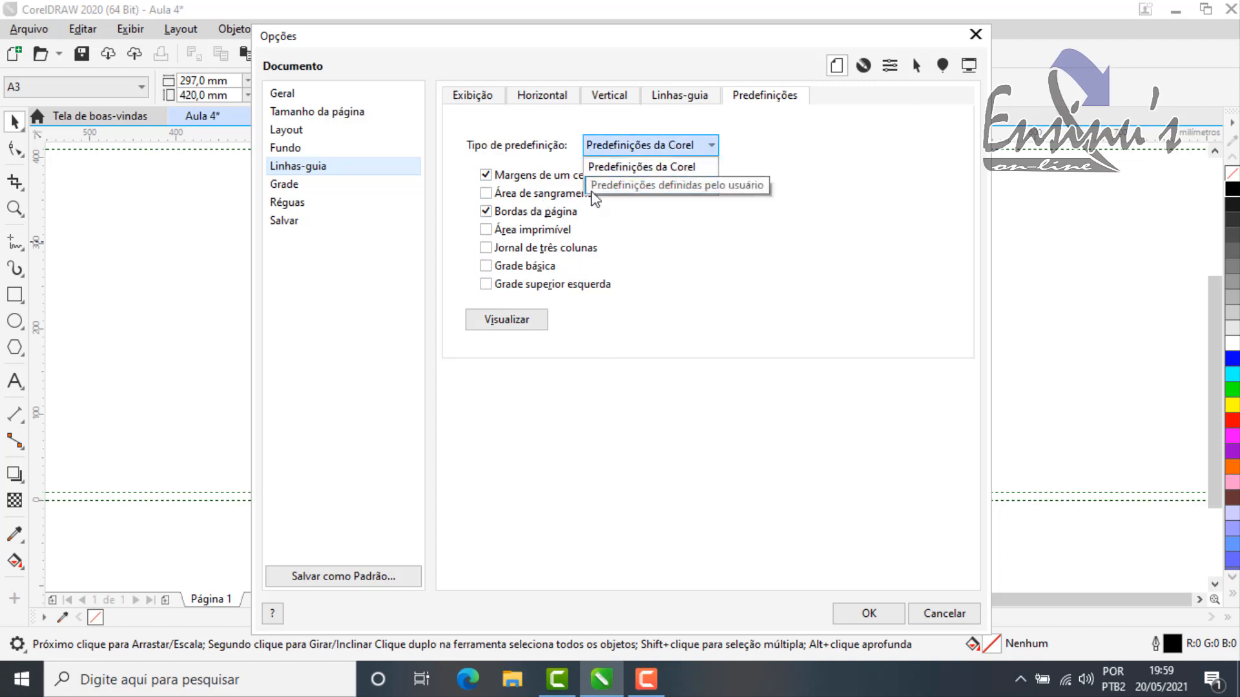
left_click(679, 186)
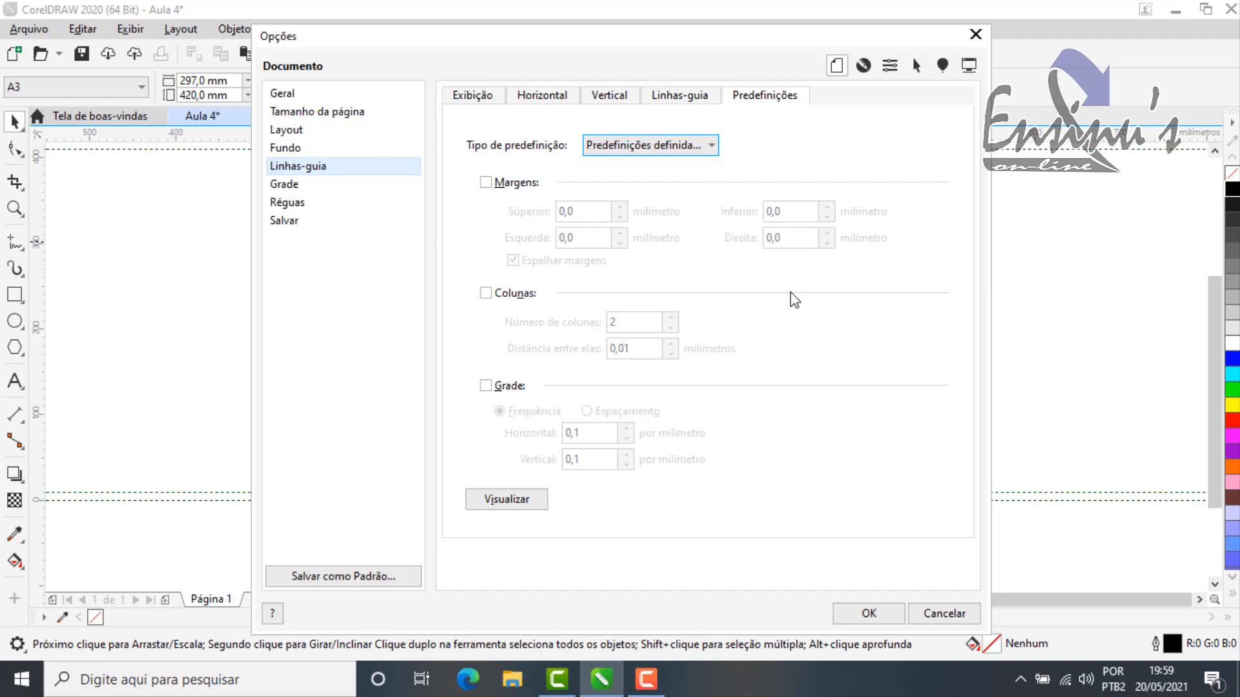
left_click(486, 183)
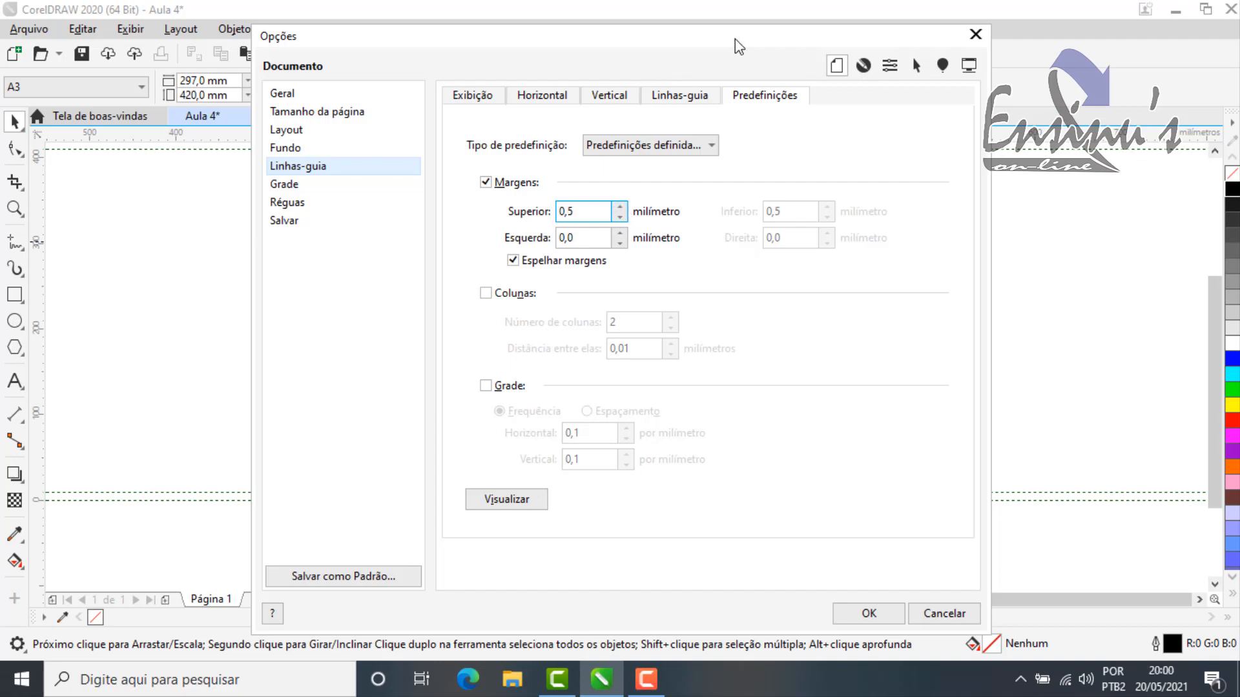
Step: Preview the user-defined margin guidelines with the dialog moved off the page, and cancel the options
left_click_drag(739, 47, 866, 62)
left_click_drag(617, 68, 798, 30)
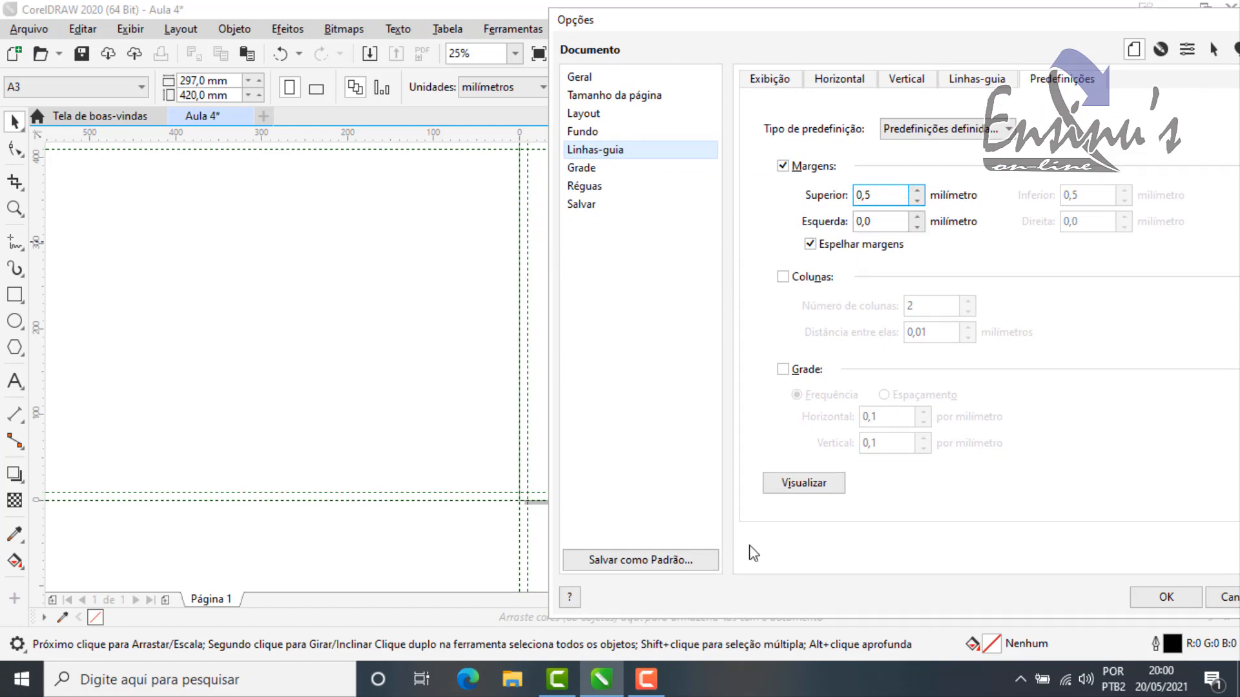
left_click(820, 488)
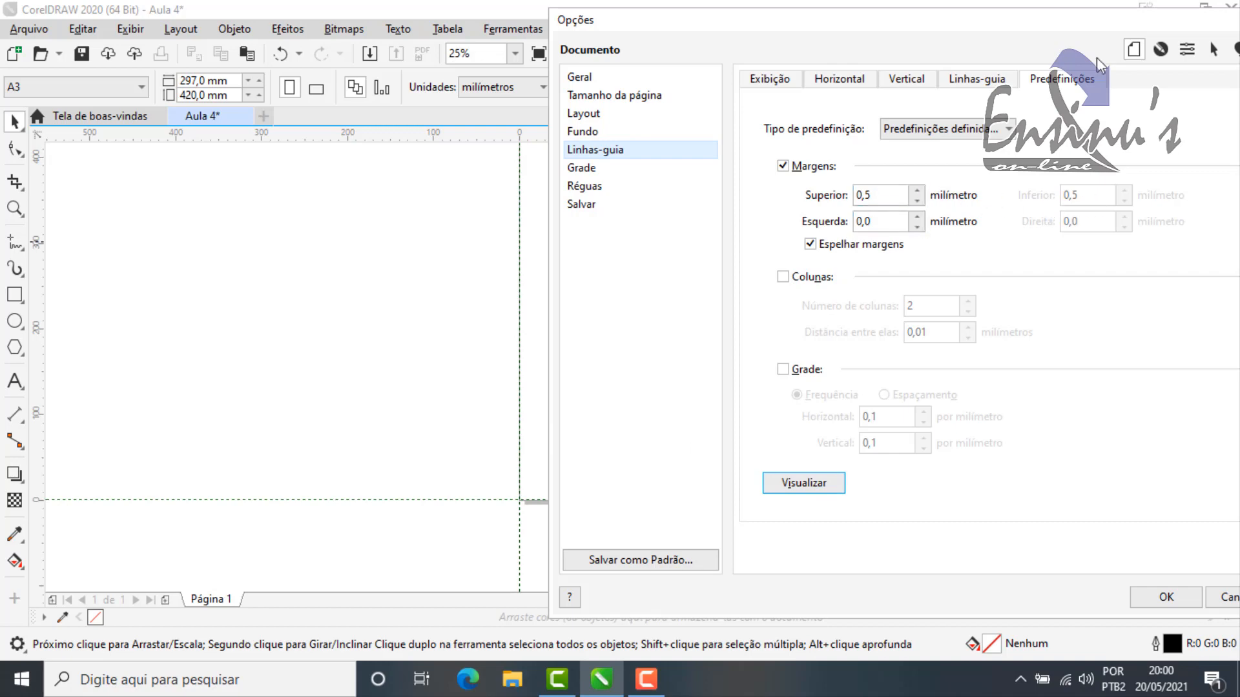
left_click_drag(1095, 24, 800, 200)
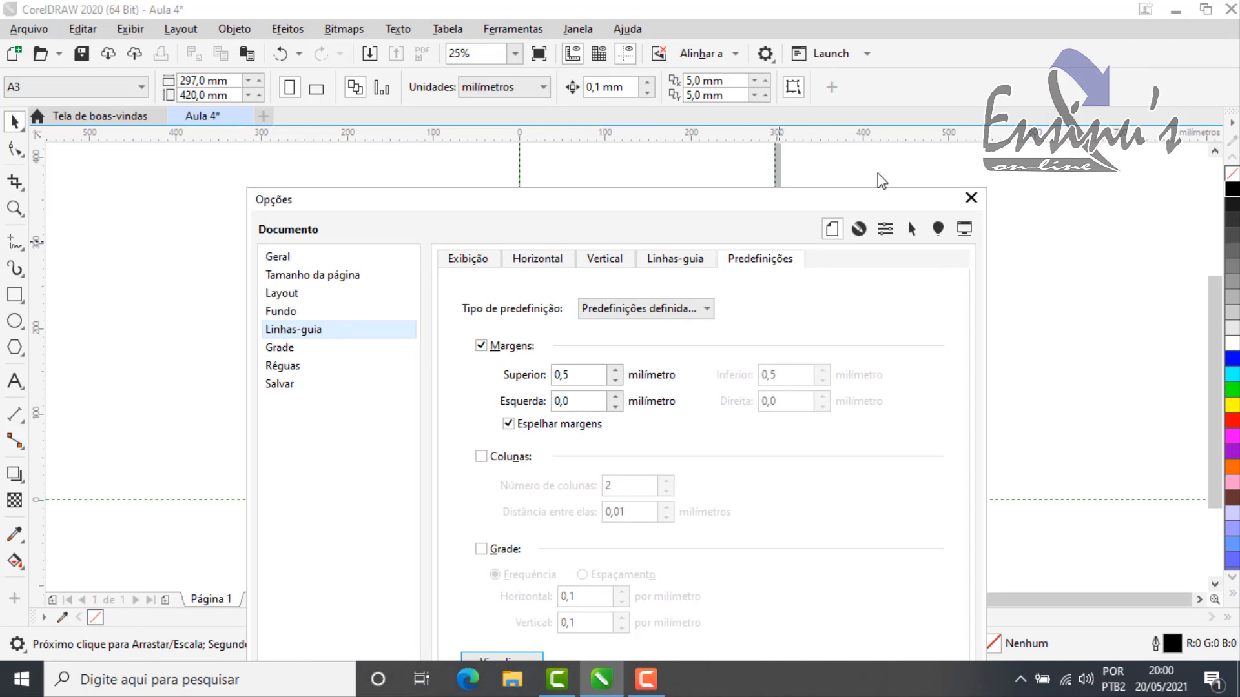
left_click_drag(877, 173, 830, 25)
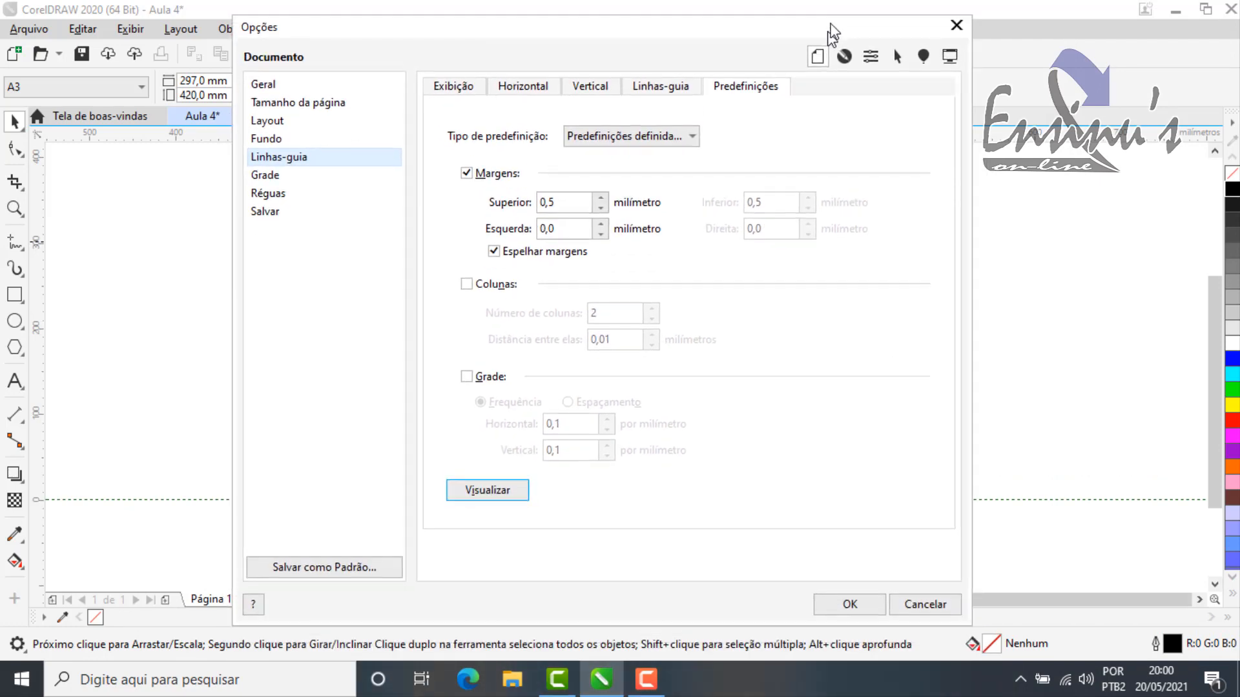
left_click(946, 591)
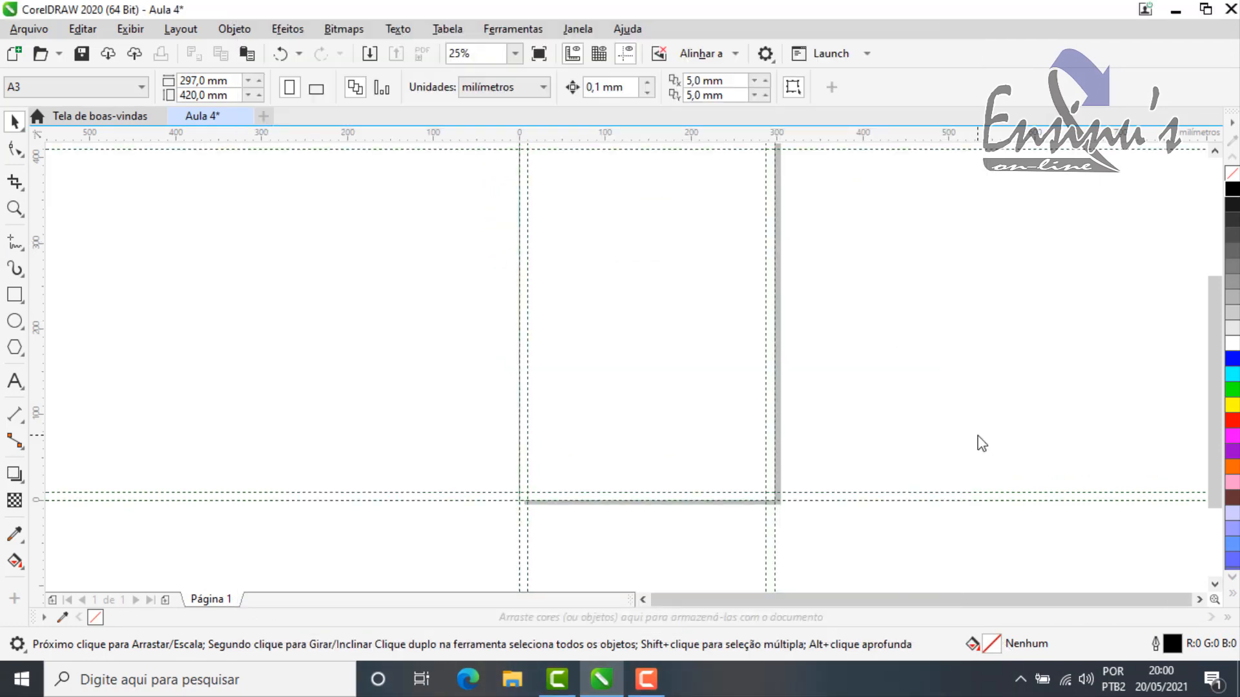
Step: Fit the whole page in view, reopen the guideline presets, choose the user-defined type and enable its margins
key("shift+F4")
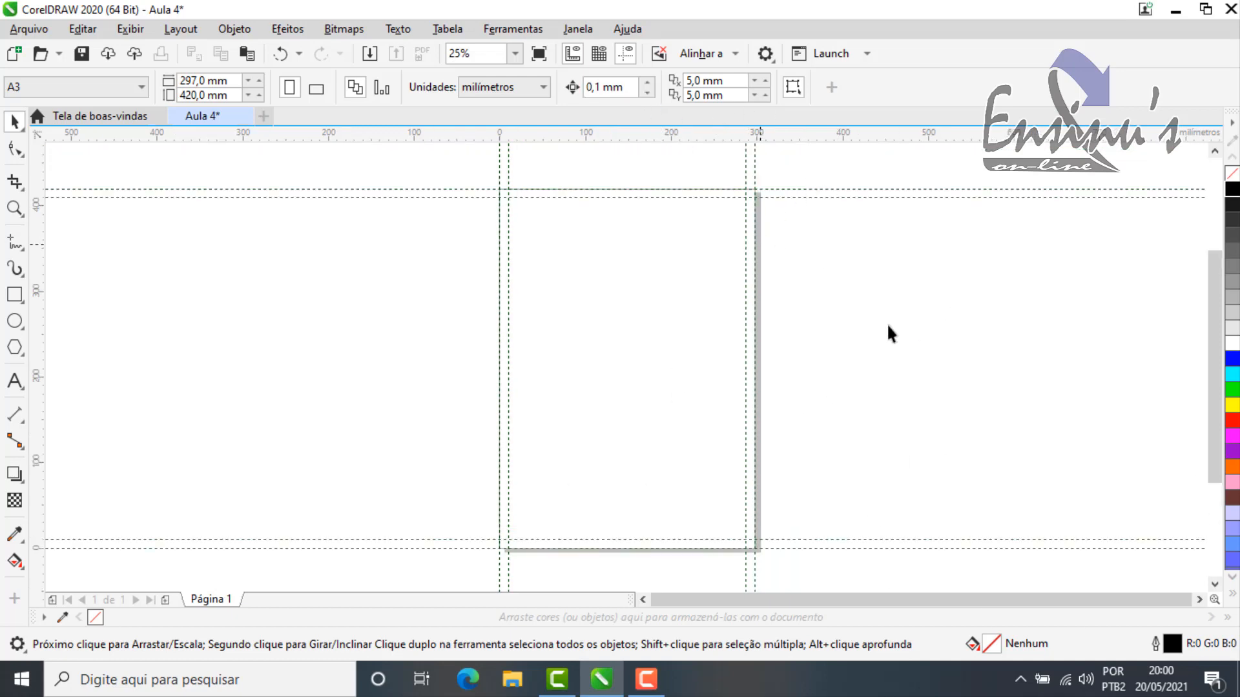
left_click_drag(693, 33, 635, 120)
left_click(299, 247)
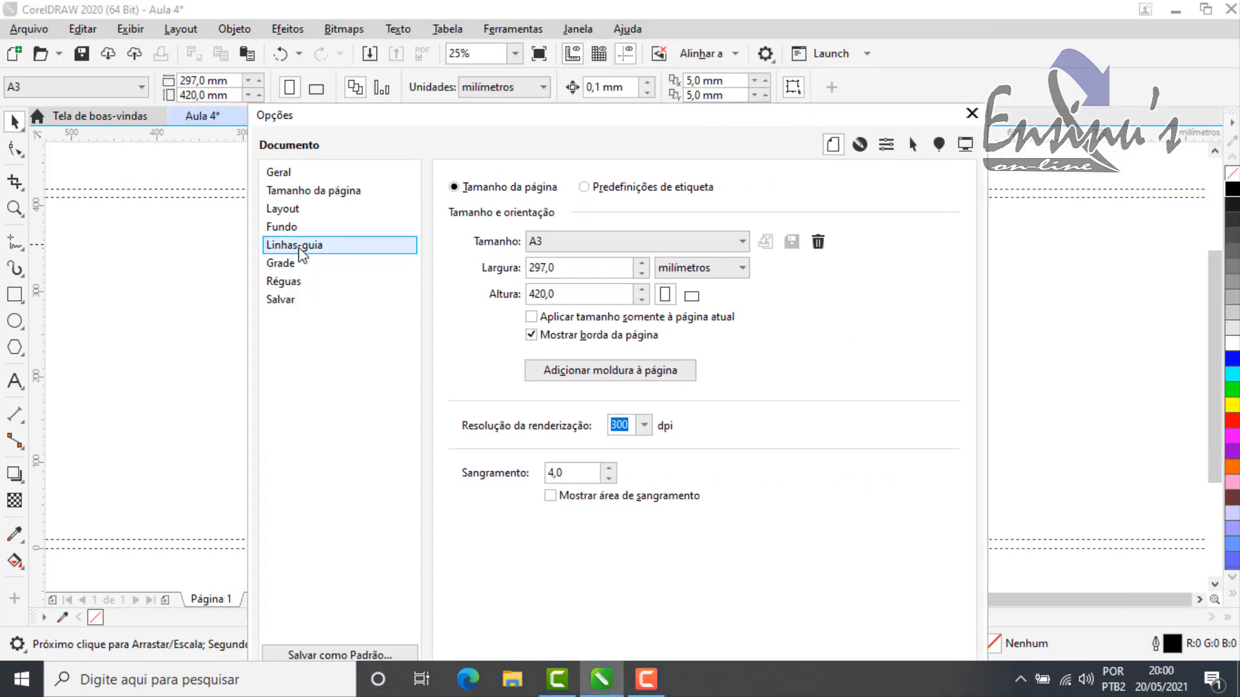
left_click(780, 173)
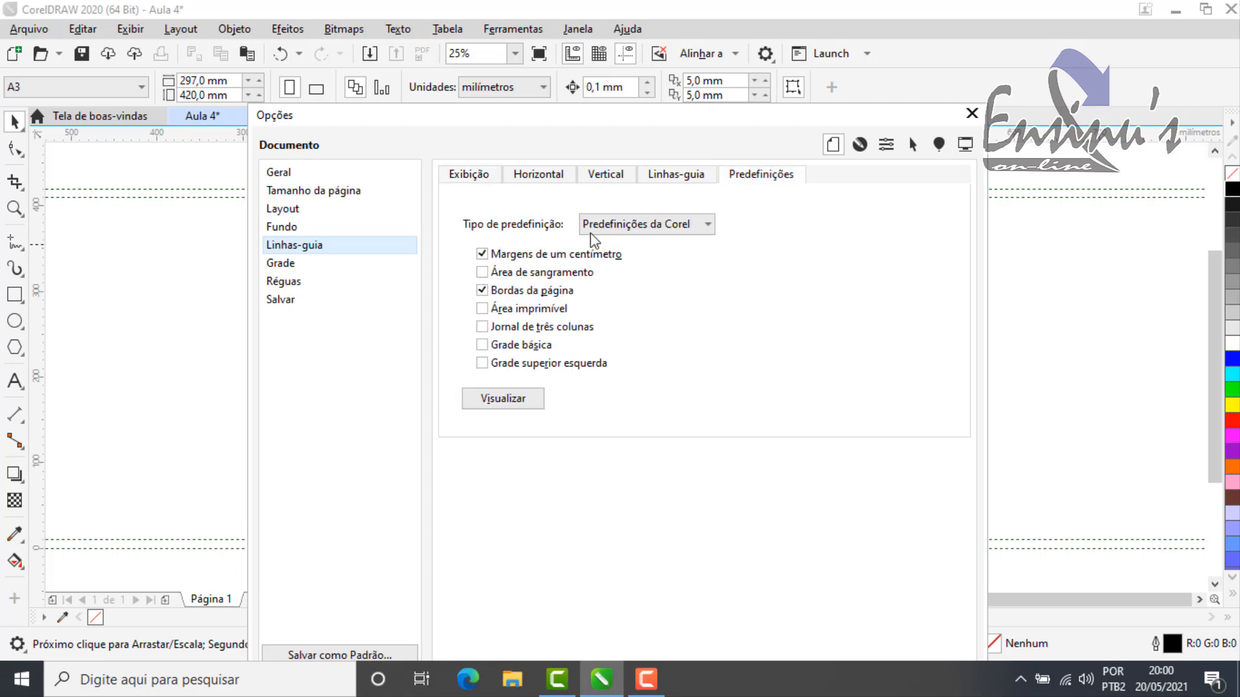
left_click(681, 226)
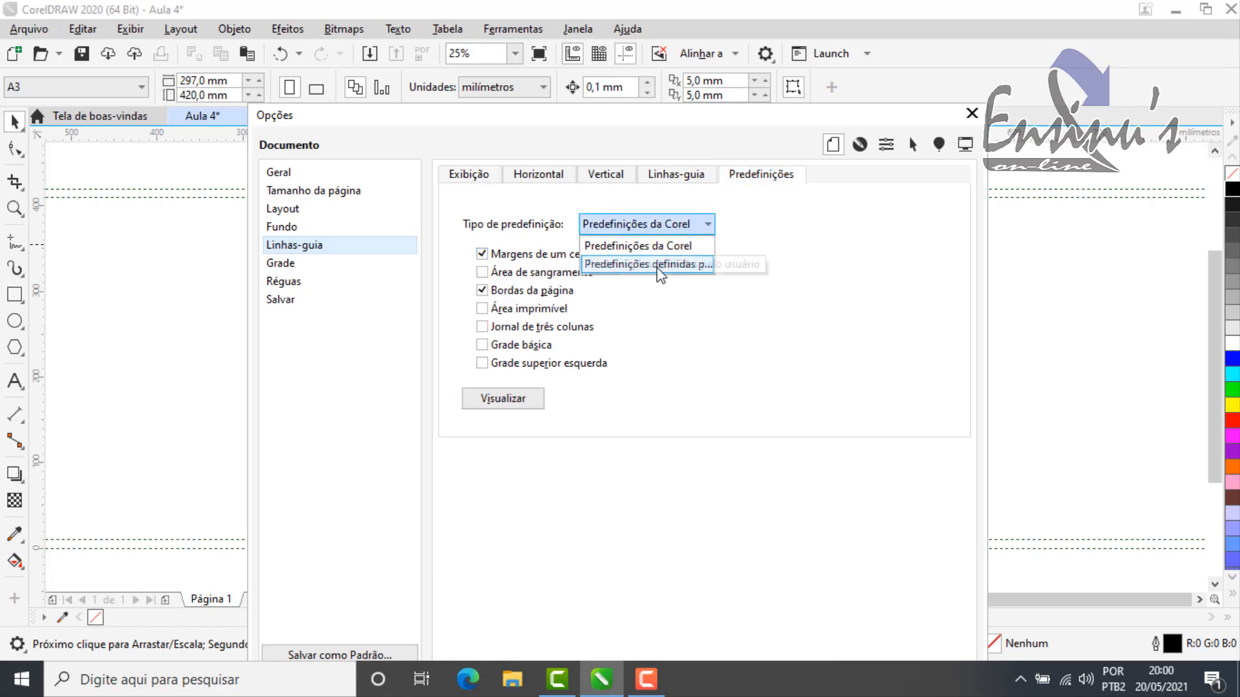
left_click(678, 266)
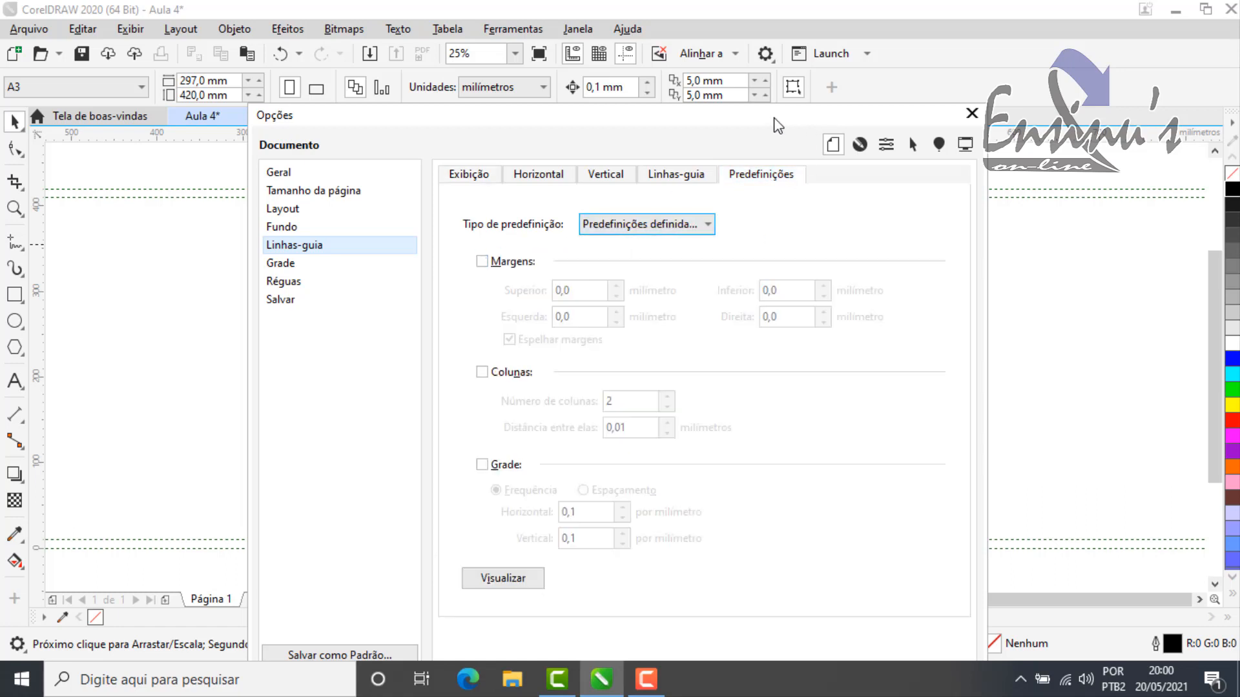
left_click_drag(778, 124, 1051, 27)
left_click(865, 168)
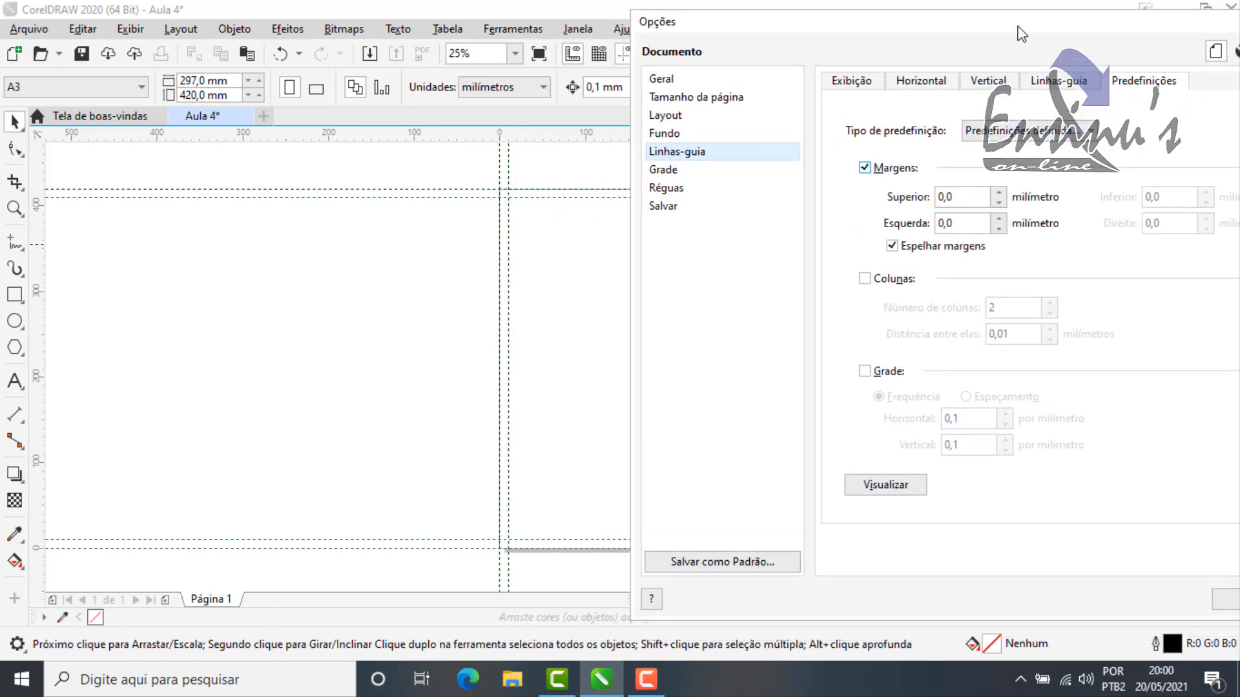
Step: Set the upper and left guideline margins to 0,5 mm each, keeping the margins mirrored
mouse_move(1018, 27)
left_mouse_down()
mouse_move(979, 18)
mouse_move(1018, 12)
left_mouse_up()
left_click(977, 215)
left_click(979, 188)
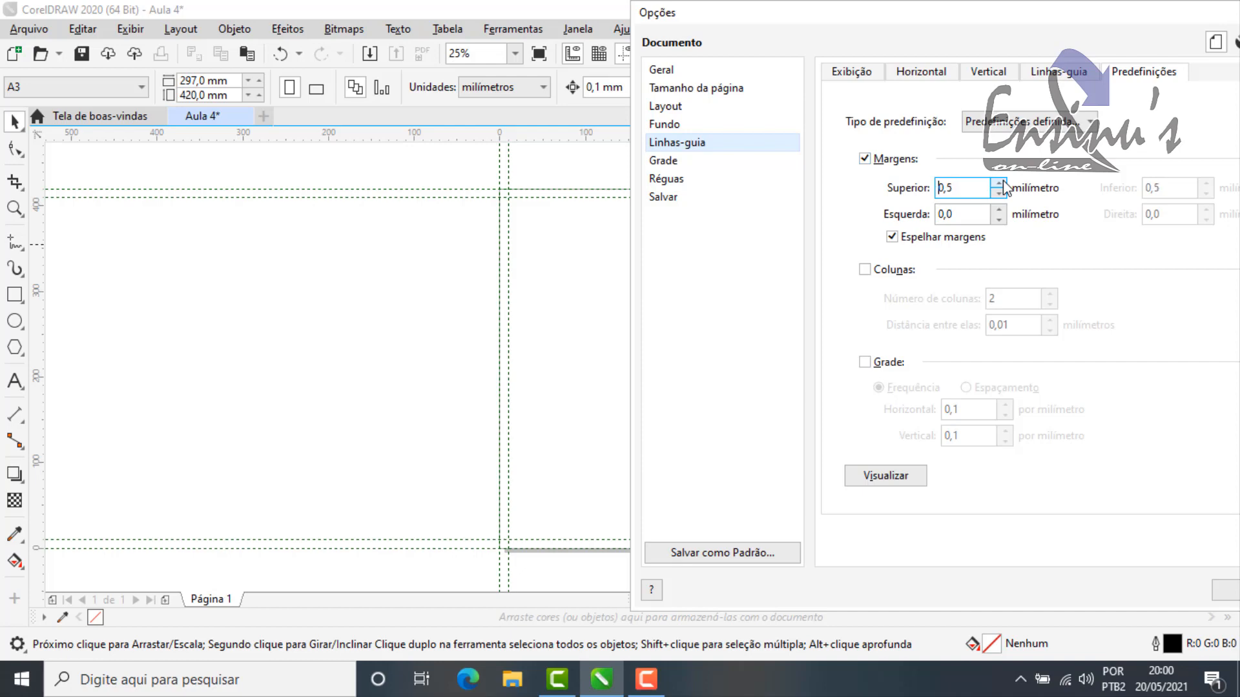
left_click(999, 210)
left_click(999, 210)
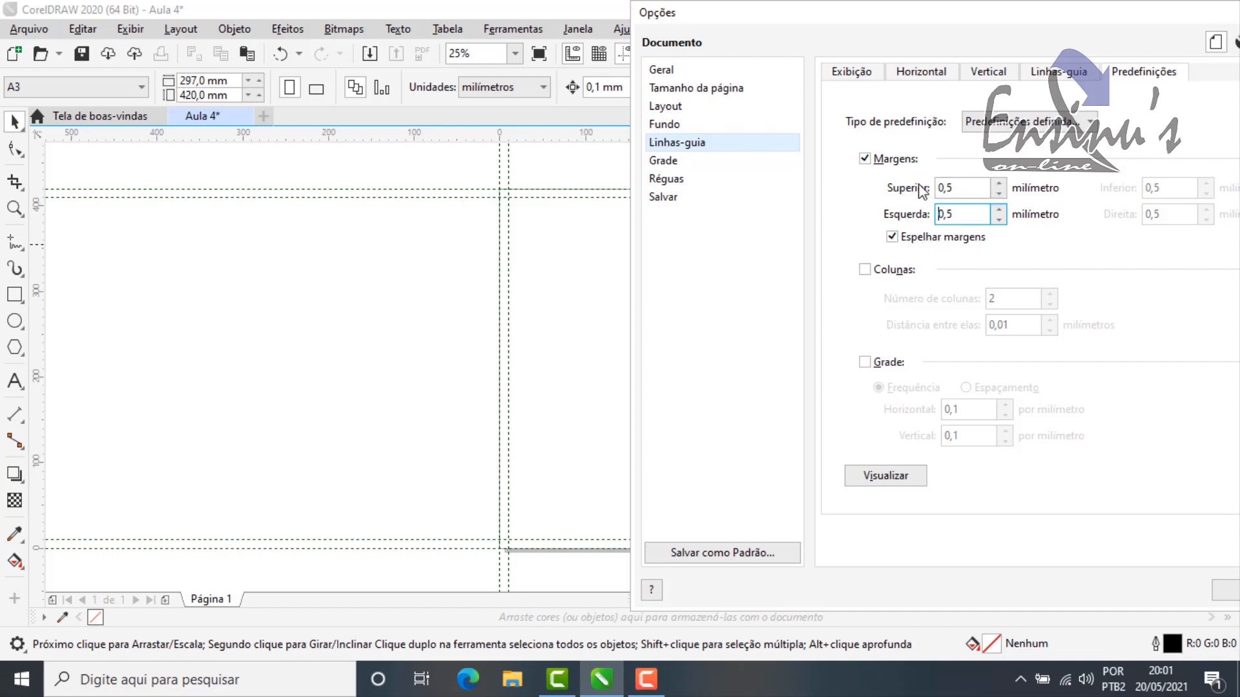
left_click(950, 187)
mouse_move(1022, 13)
left_mouse_down()
mouse_move(1038, 3)
mouse_move(1015, 22)
left_mouse_up()
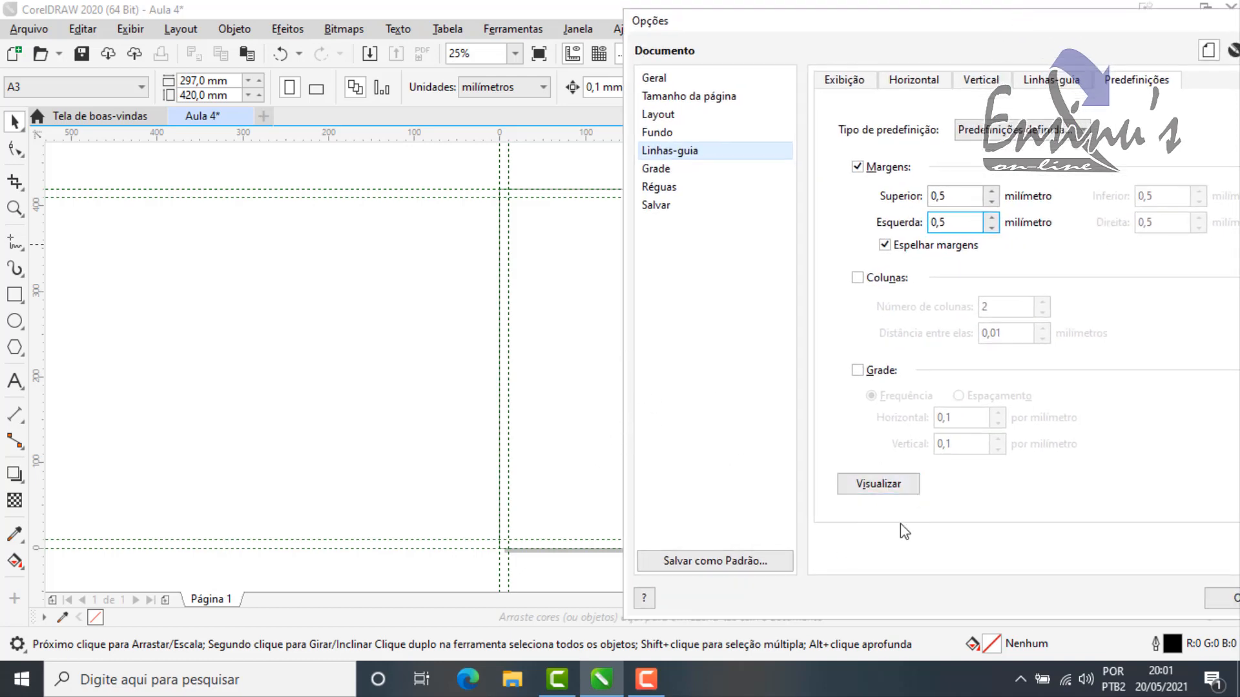
Step: Preview the user-defined margin guidelines on the page, and turn the margins off
left_click(901, 490)
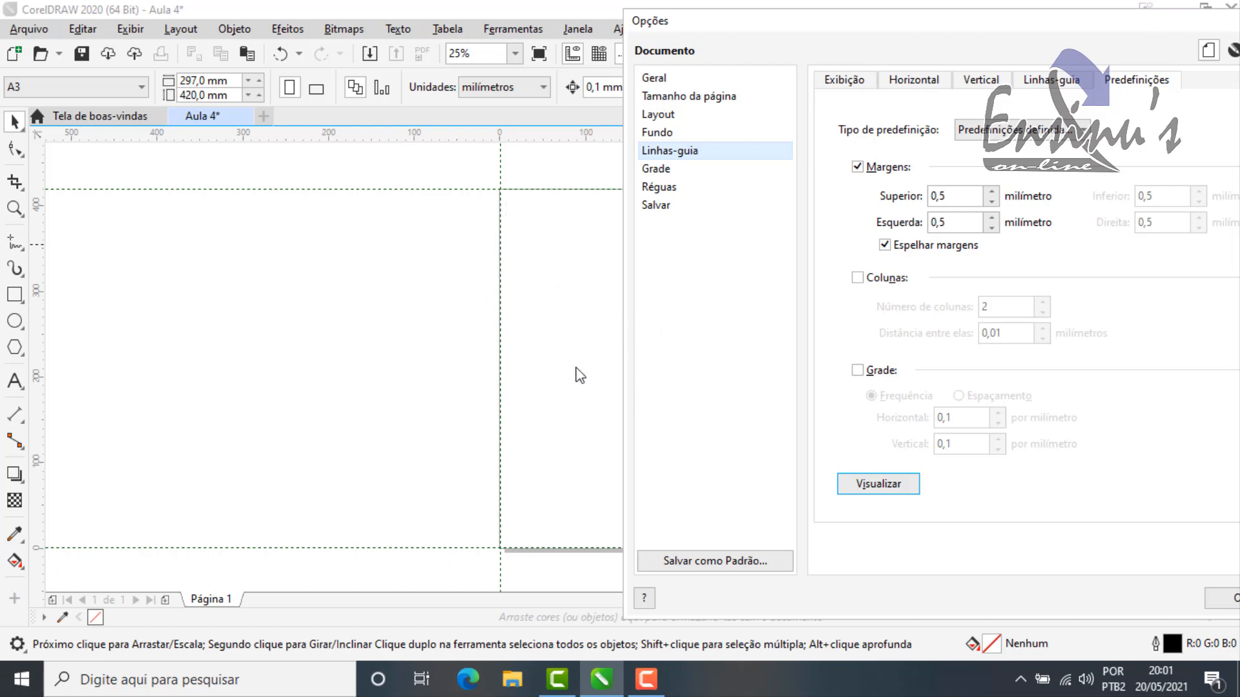
left_click(858, 167)
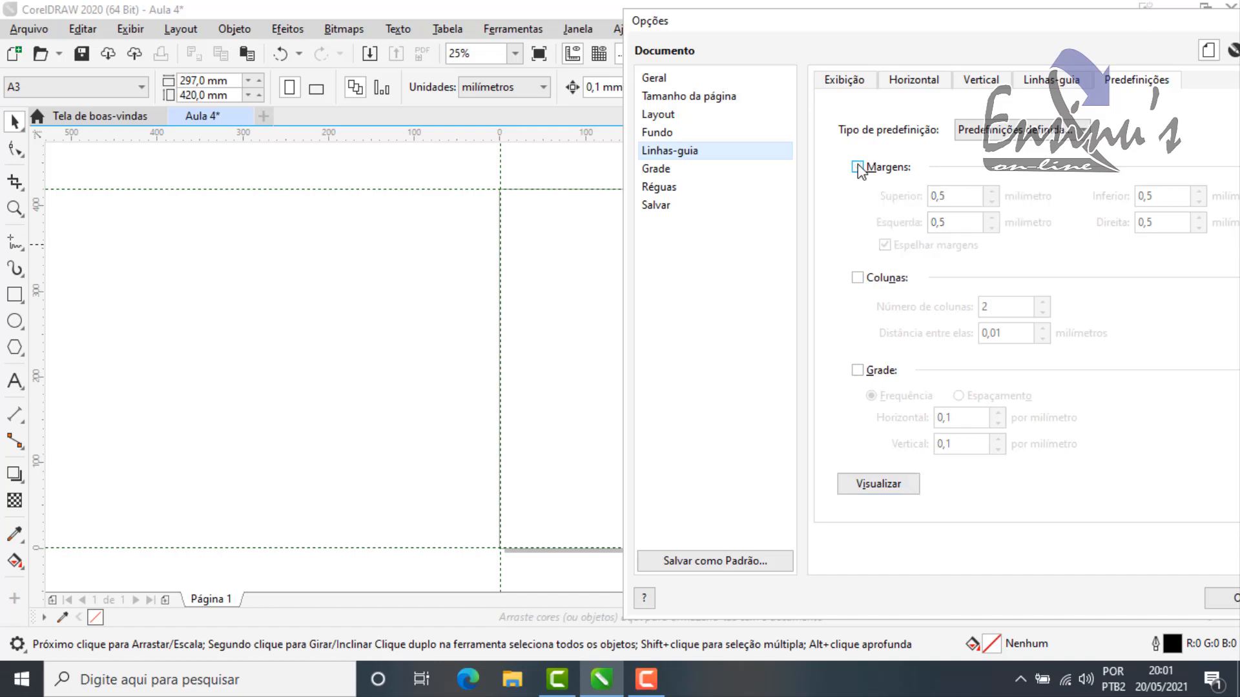
left_click_drag(999, 37, 905, 31)
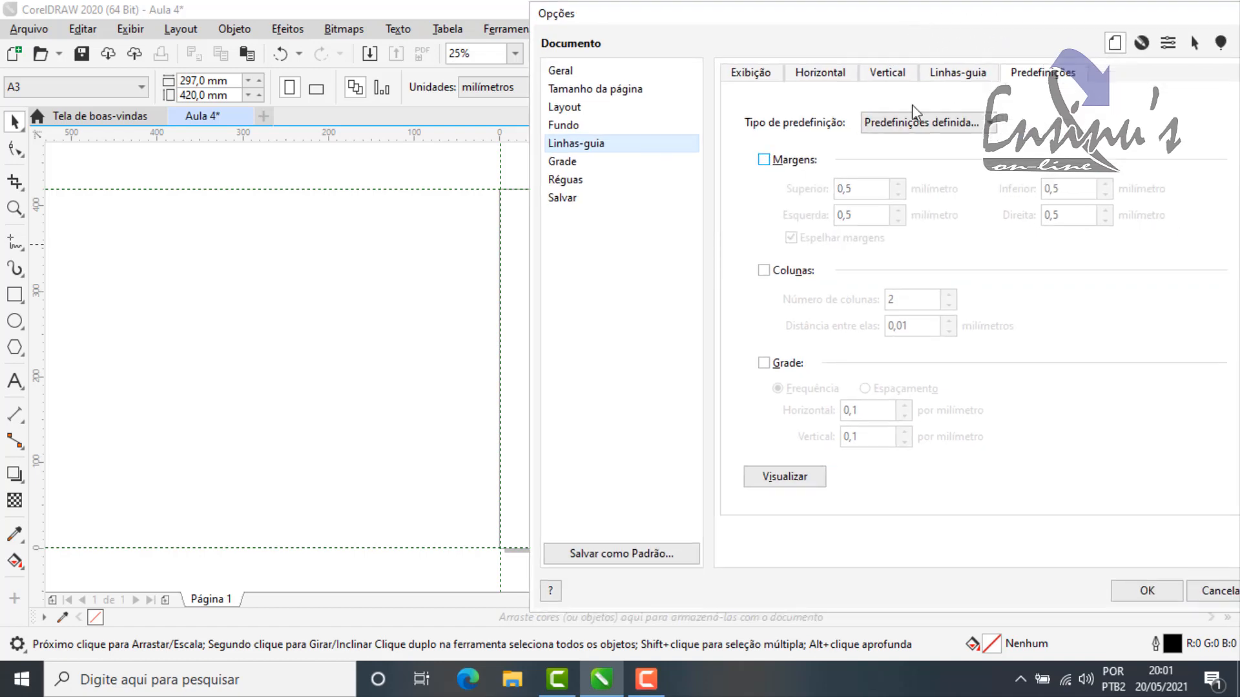
Step: Preview a guideline grid with a frequency of 0,1 per millimetre horizontally and vertically, and switch the grid off again
left_click(764, 363)
left_click_drag(775, 20, 912, 10)
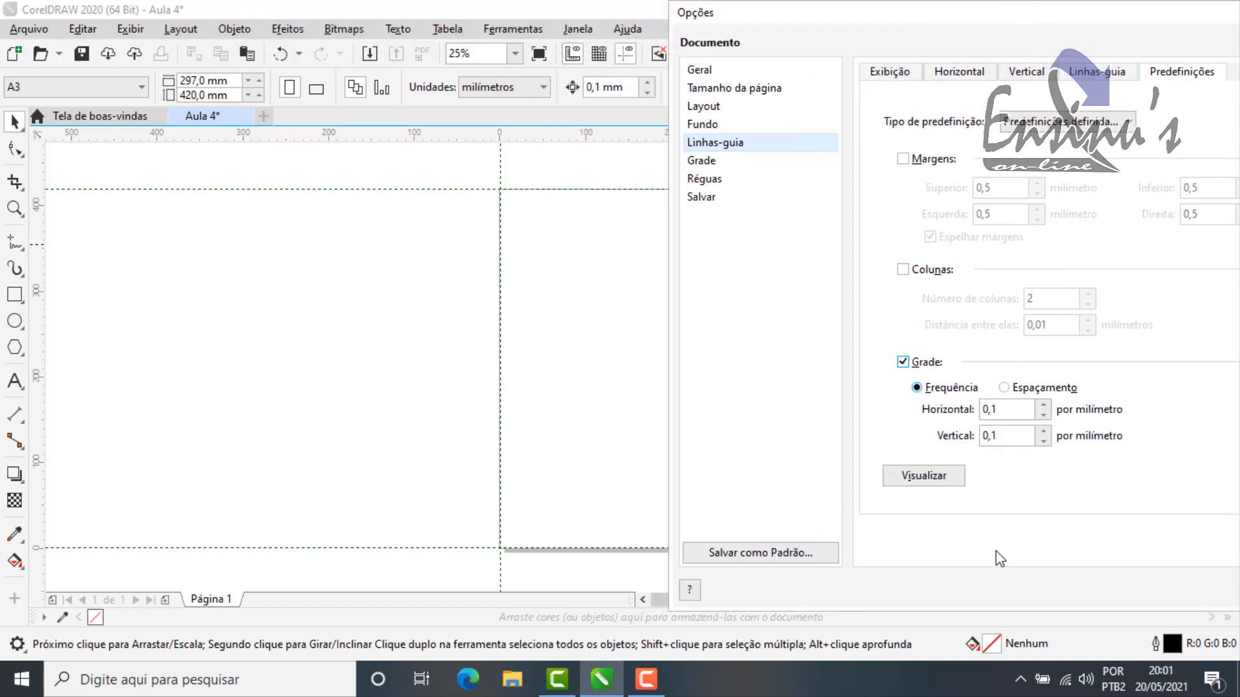
left_click(929, 476)
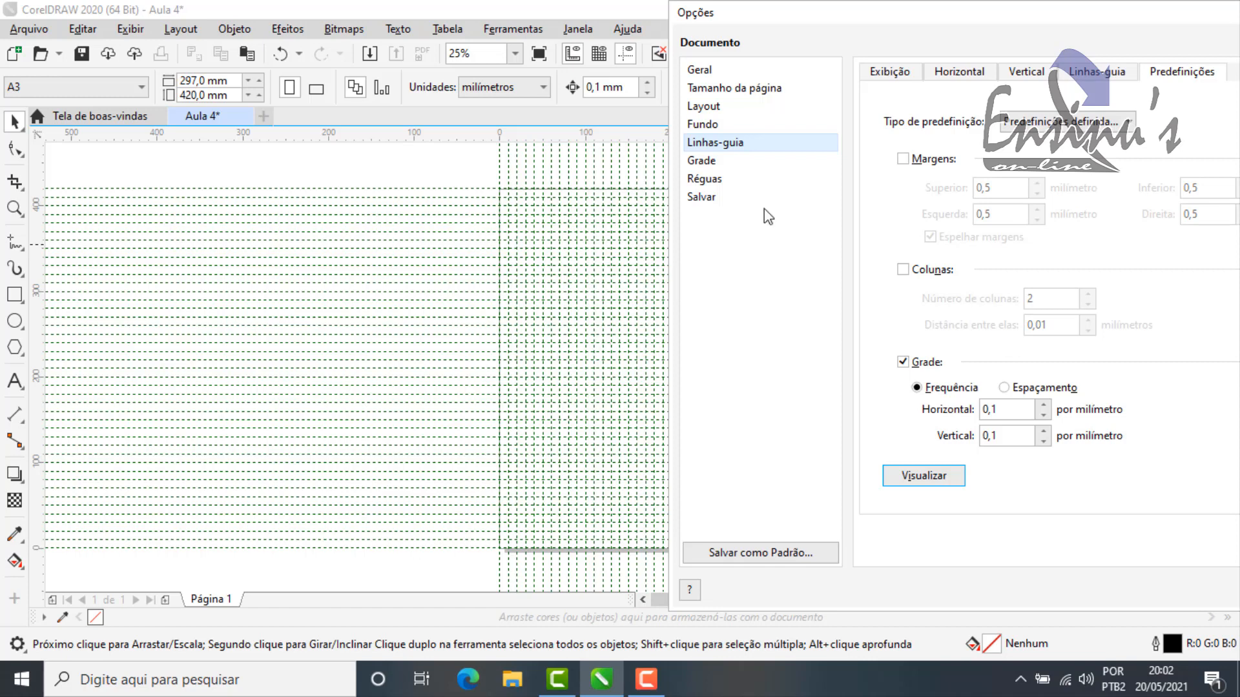
left_click(903, 362)
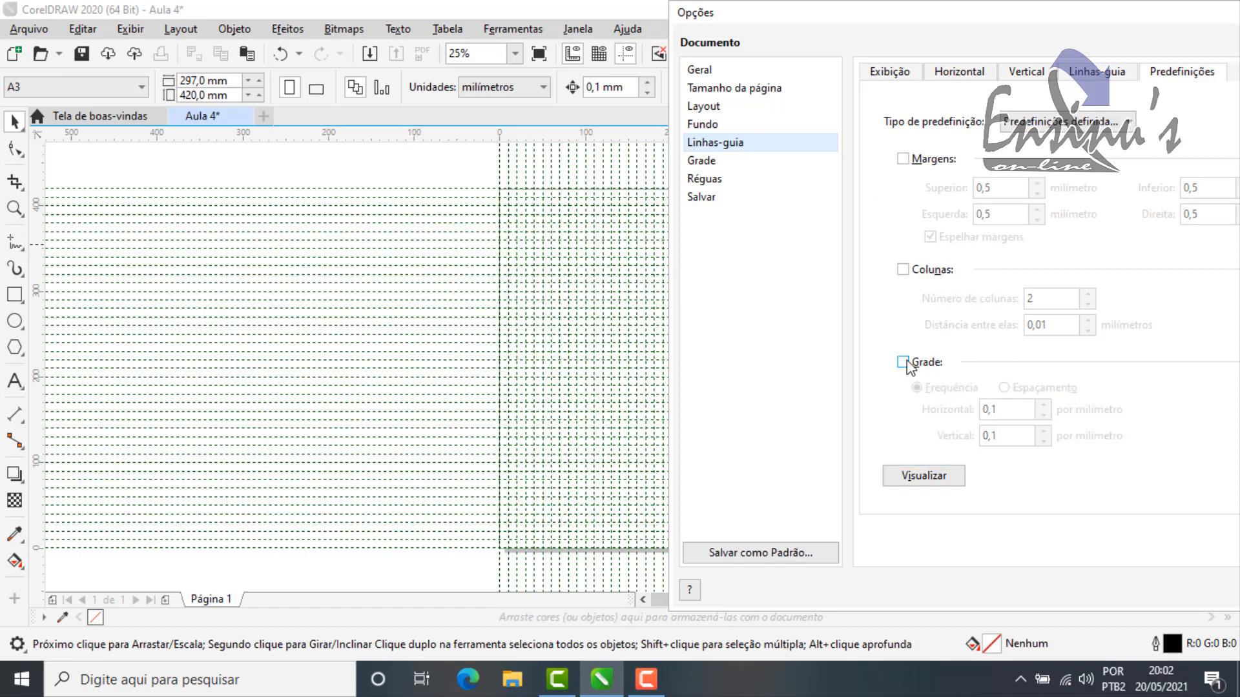
Step: Switch the guideline presets to the Corel type, clear the one-centimetre margins and page borders, and apply the options
left_click_drag(1124, 29, 992, 27)
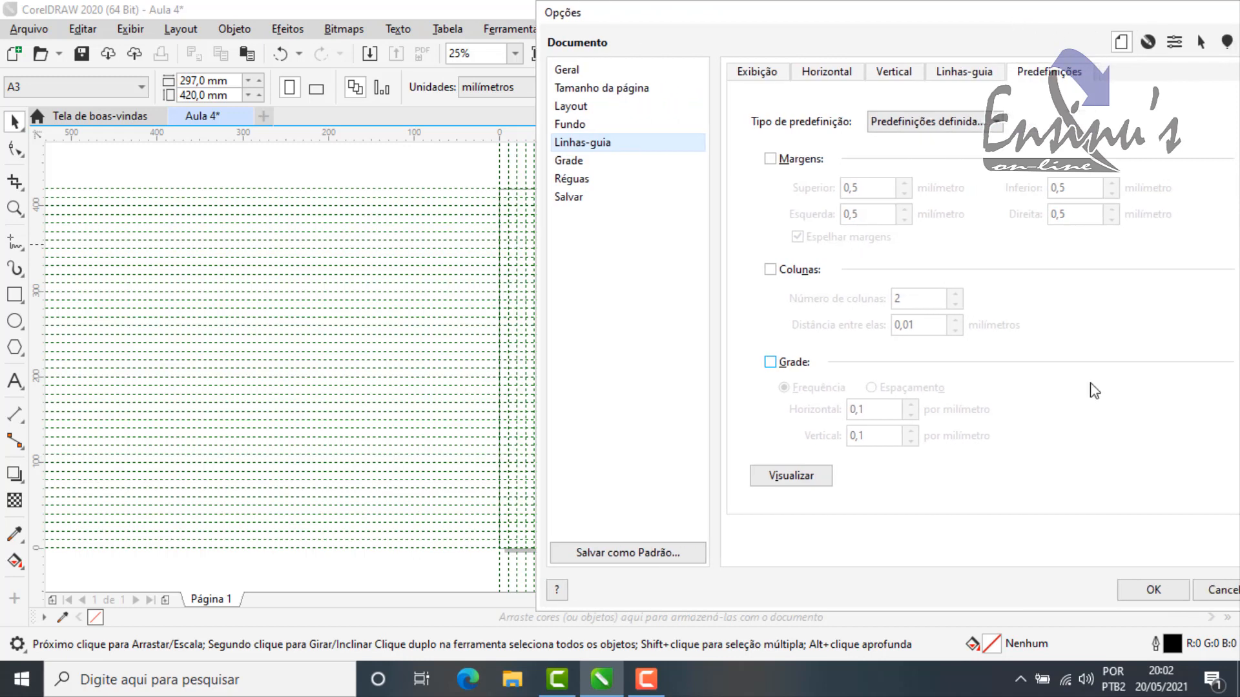
left_click(979, 135)
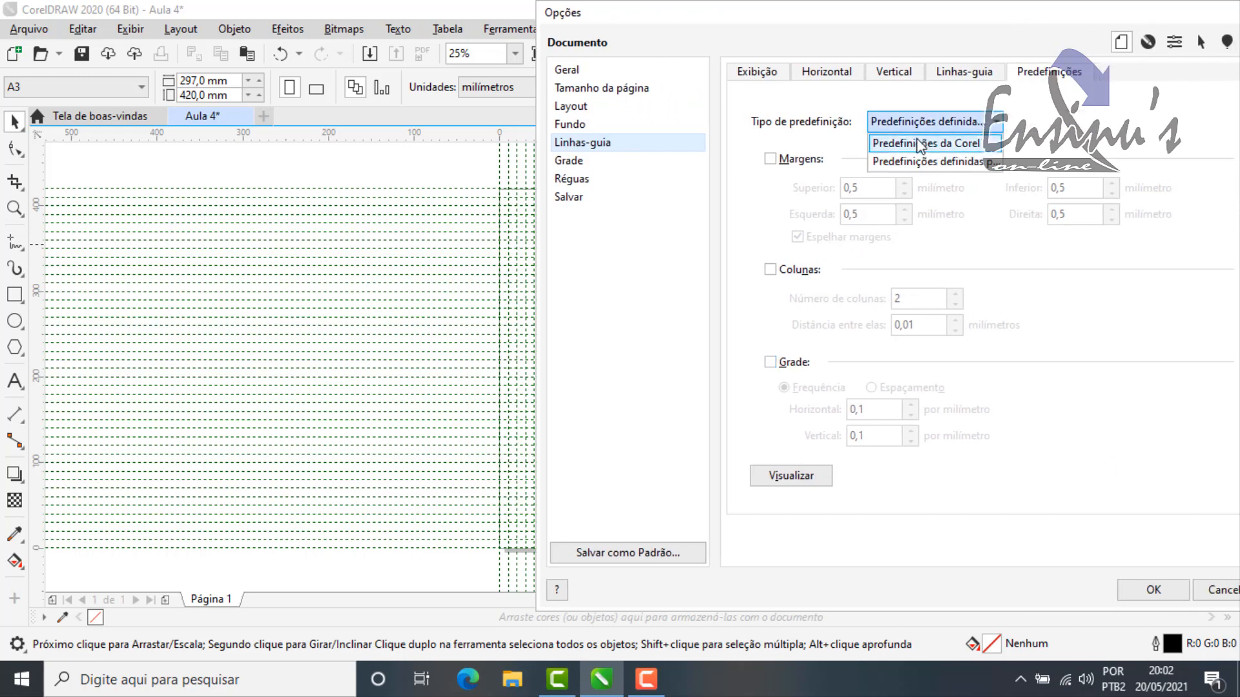
left_click(946, 148)
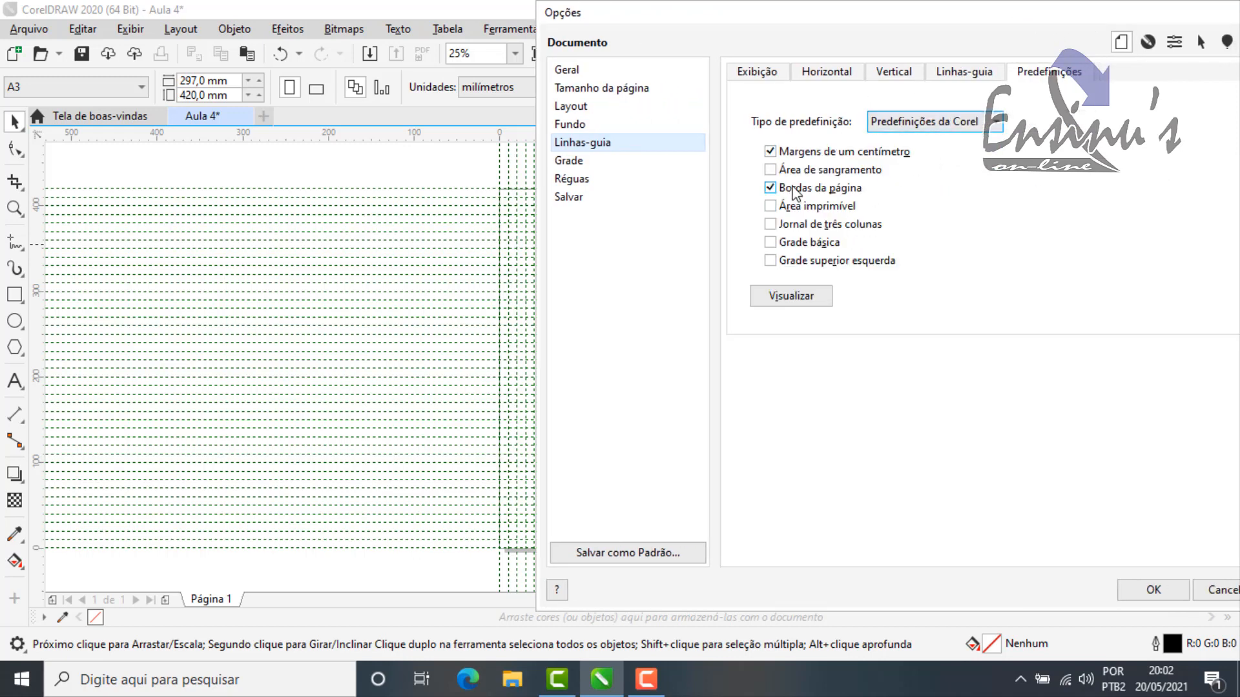
left_click(798, 188)
left_click(812, 152)
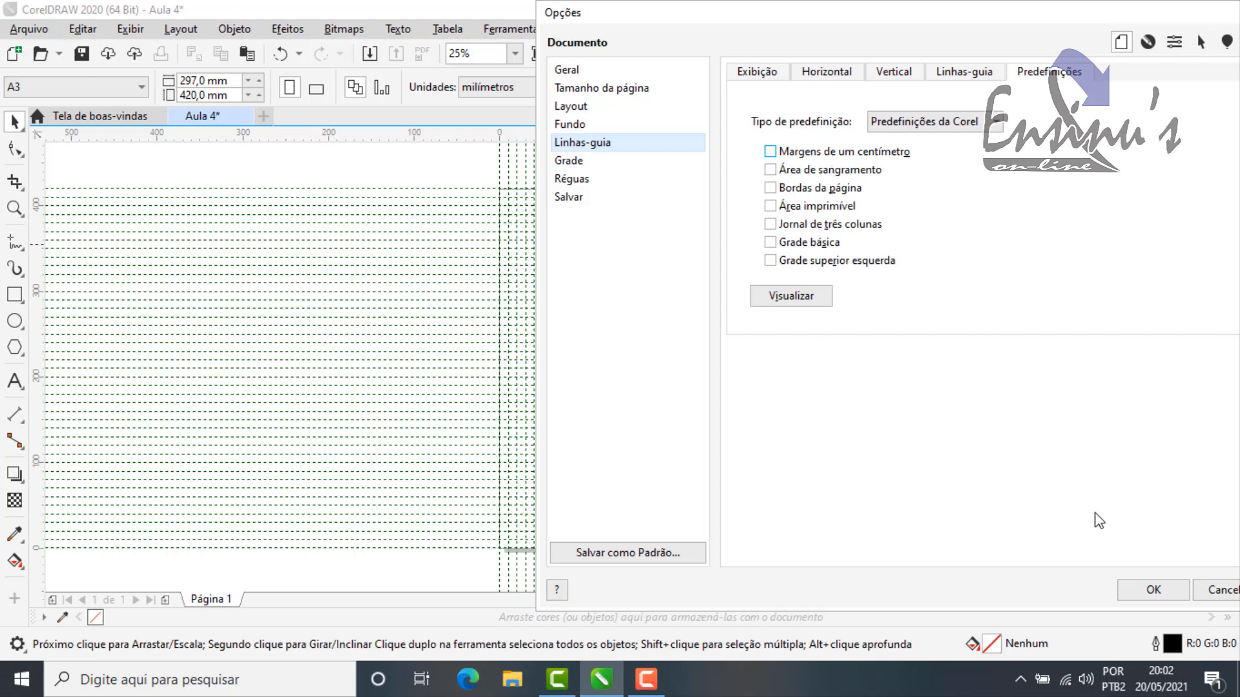
left_click(1175, 590)
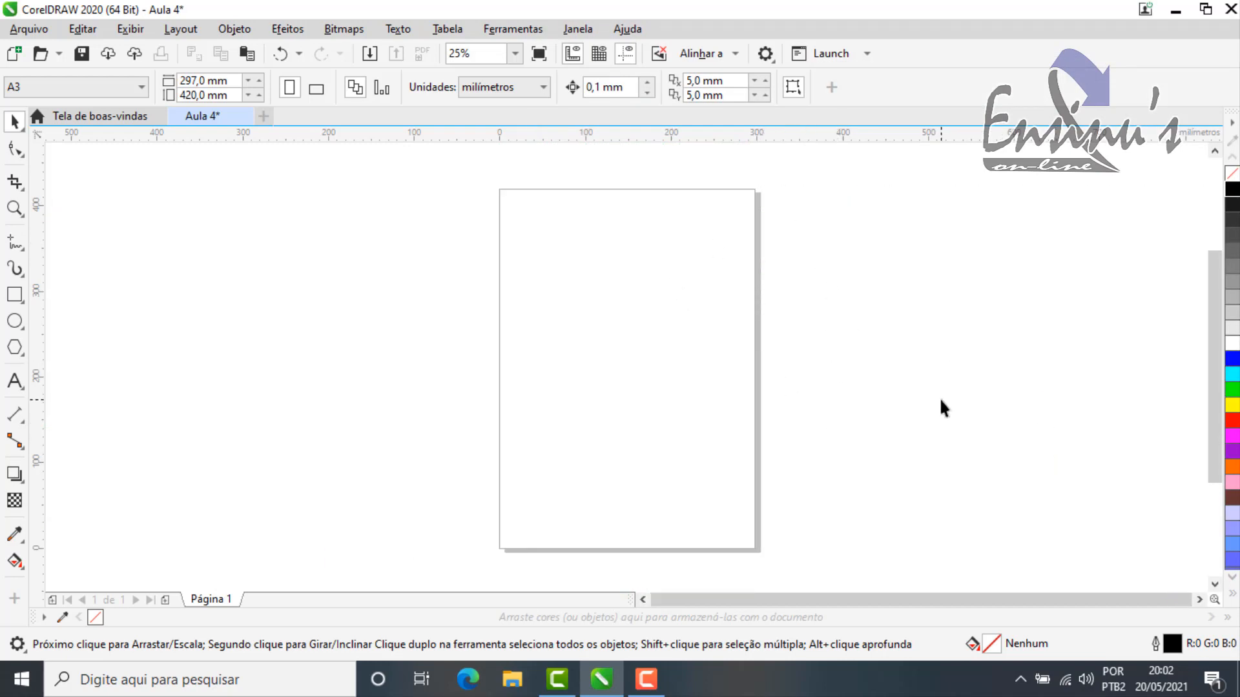
Step: Open the document options from the page border, examine the general preferences and duplicate offset distances, and cancel the dialog
double_click(758, 203)
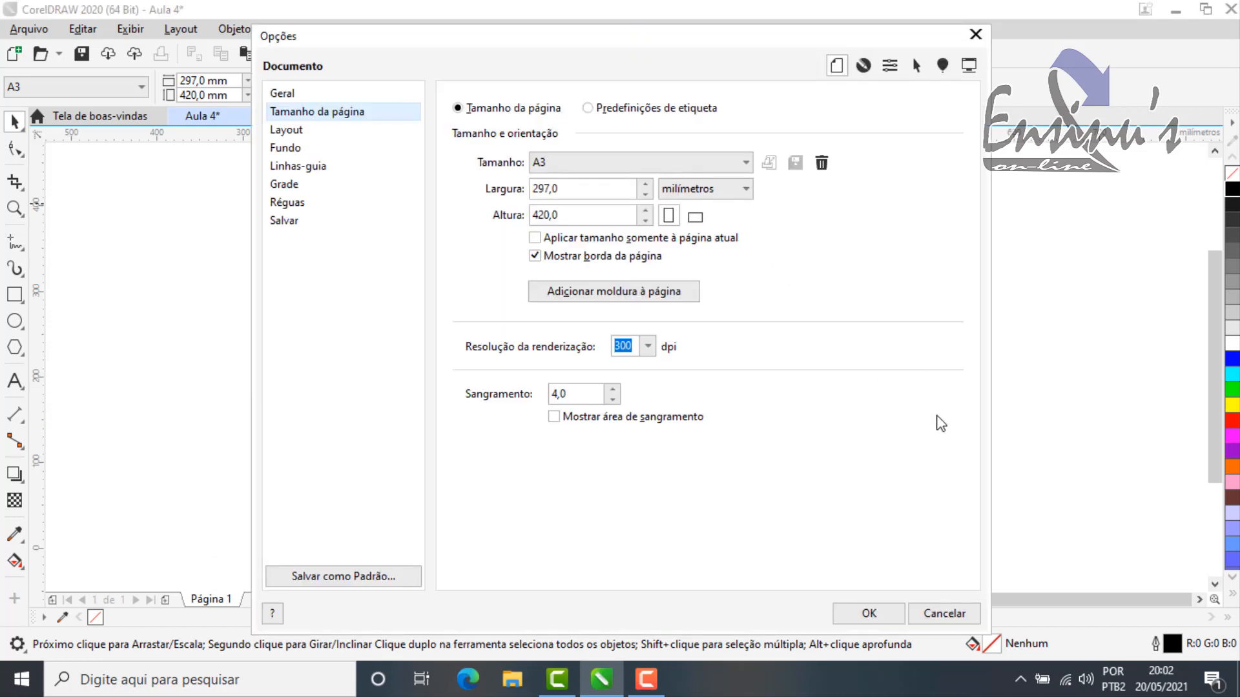
left_click(284, 95)
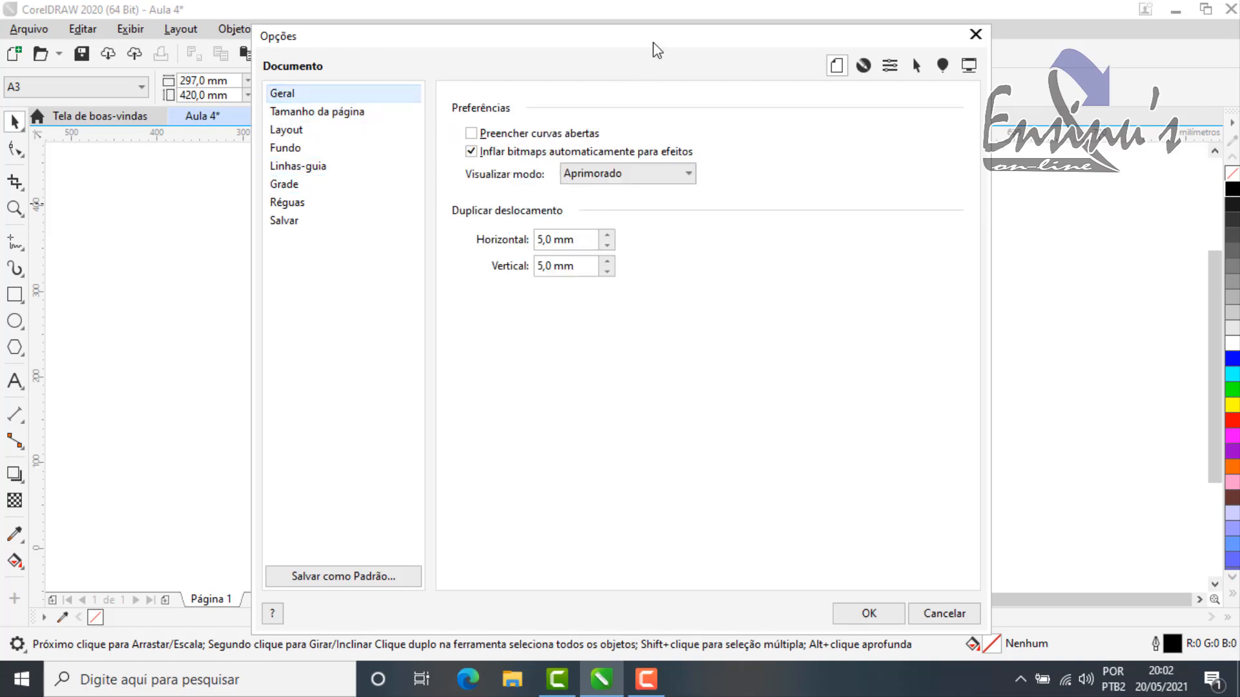
left_click_drag(653, 48, 742, 60)
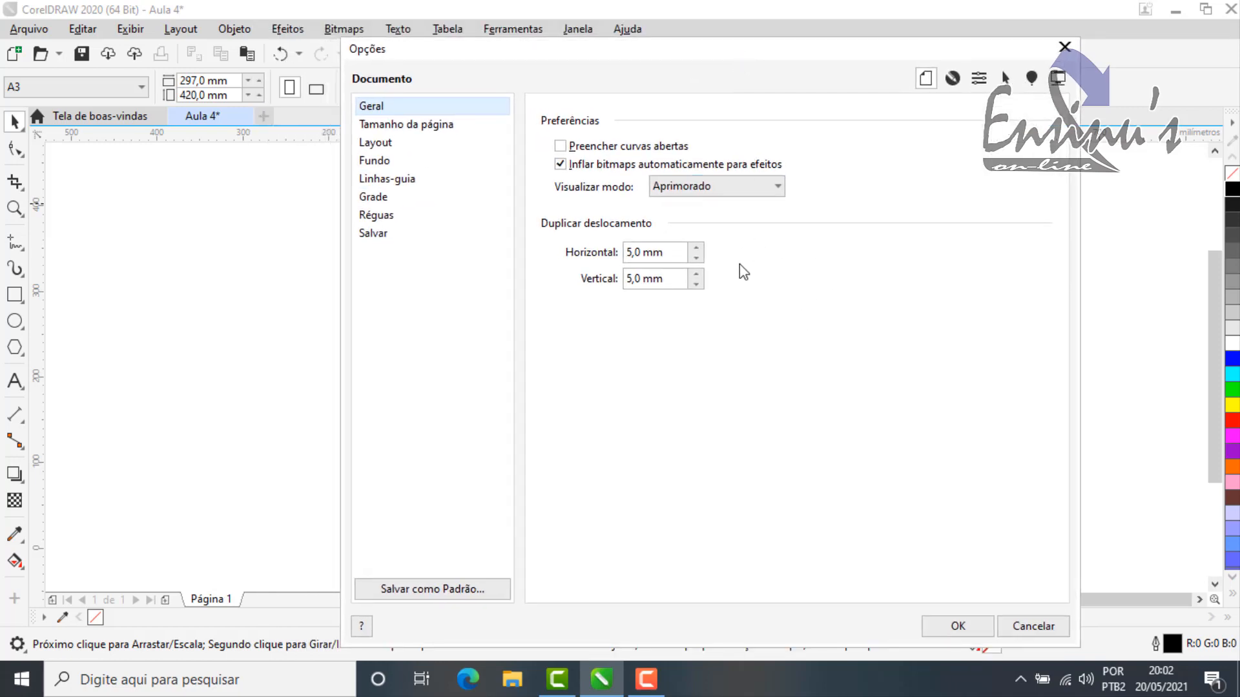
left_click_drag(742, 50, 825, 55)
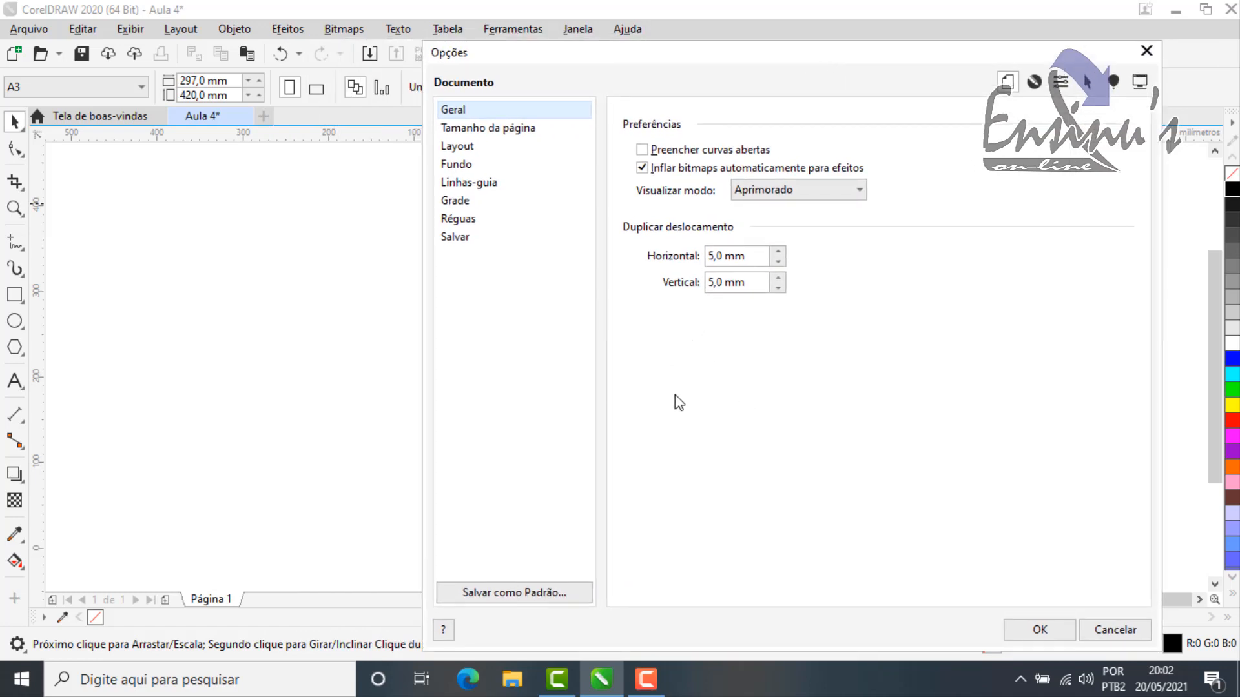
left_click_drag(751, 62, 816, 24)
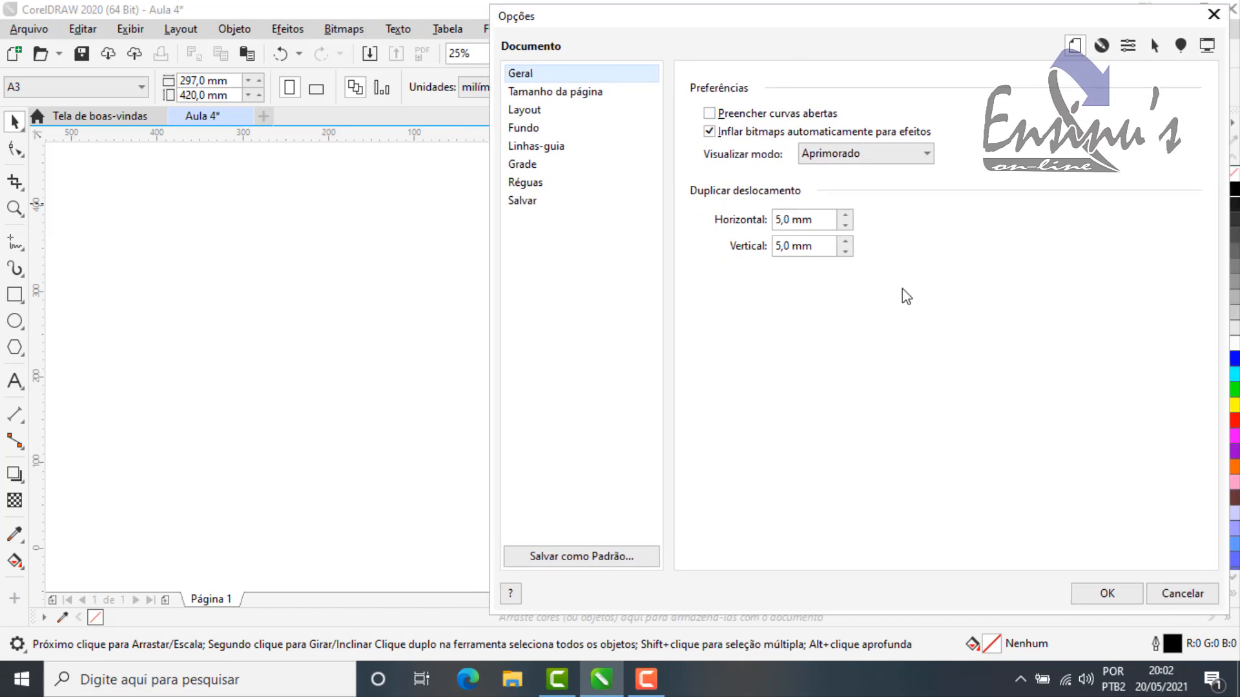
left_click(778, 223)
left_click(1175, 593)
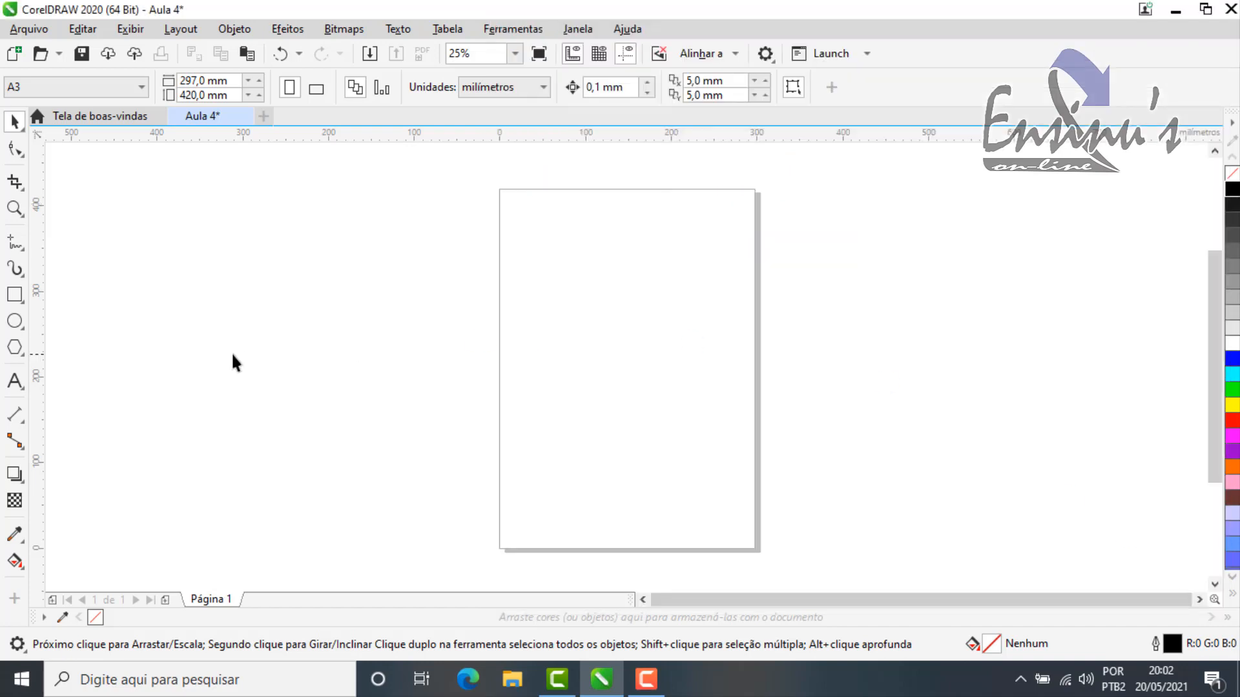
Step: Draw a rectangle about 246 × 208 mm in the middle of the page and fill it with blue
left_click(15, 296)
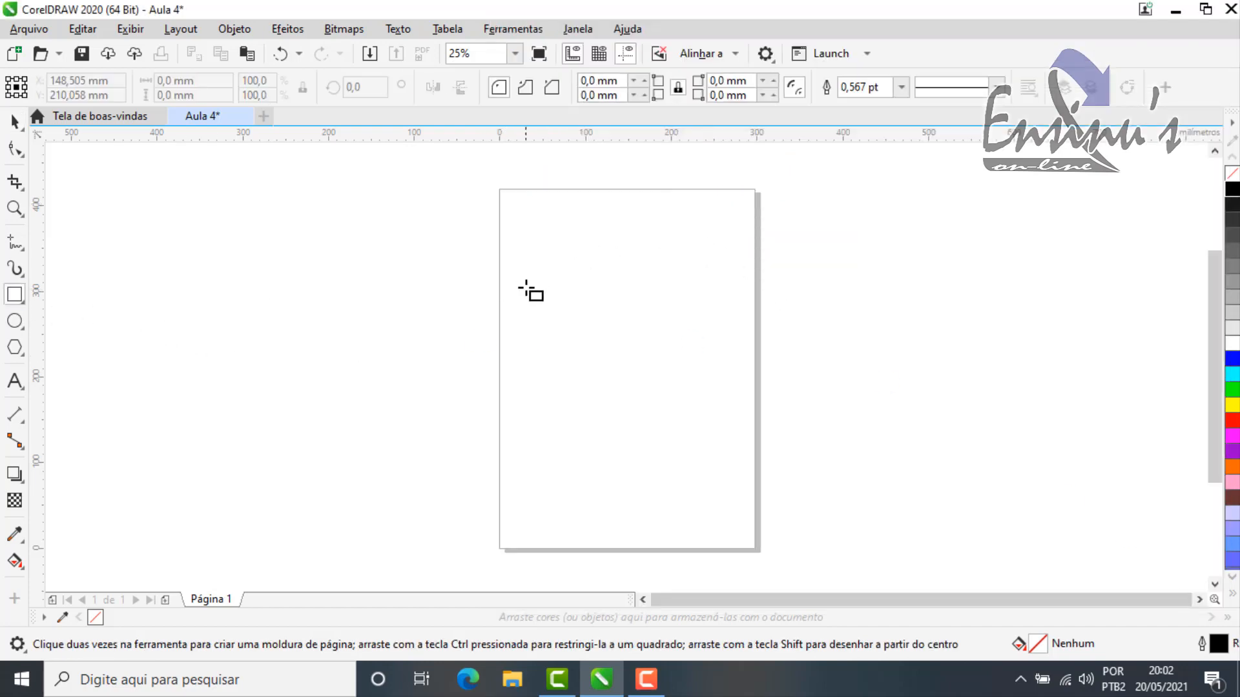
left_click_drag(525, 288, 736, 465)
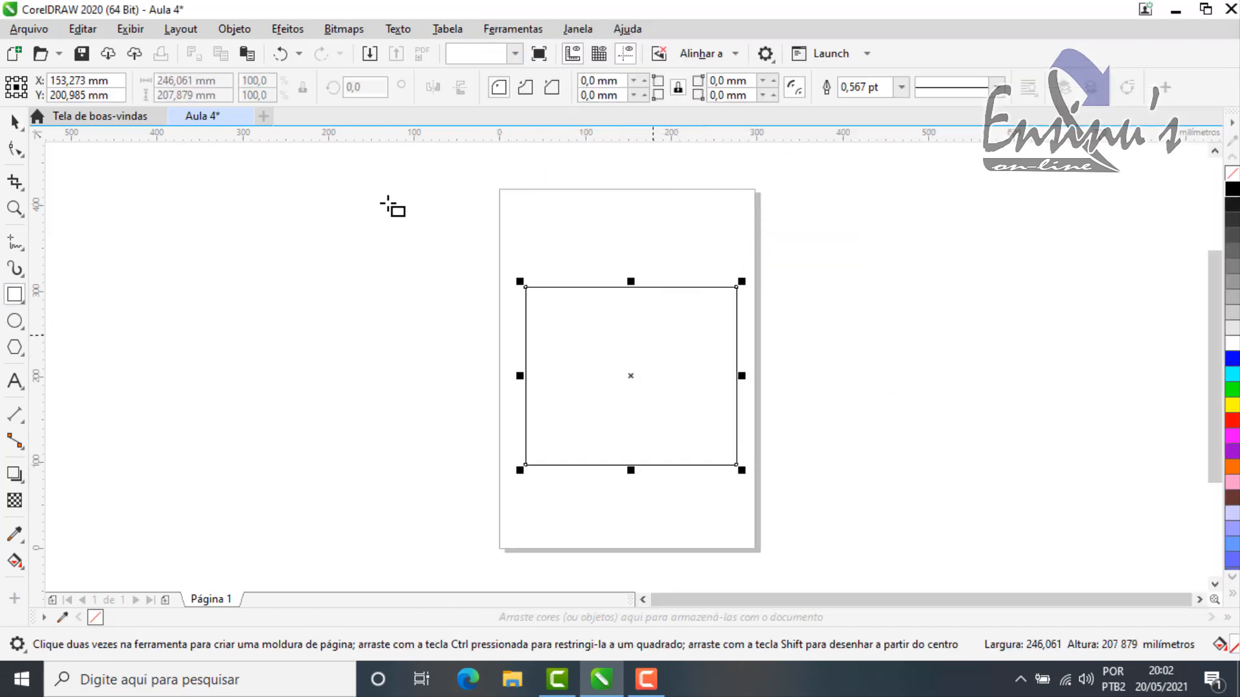
left_click(22, 128)
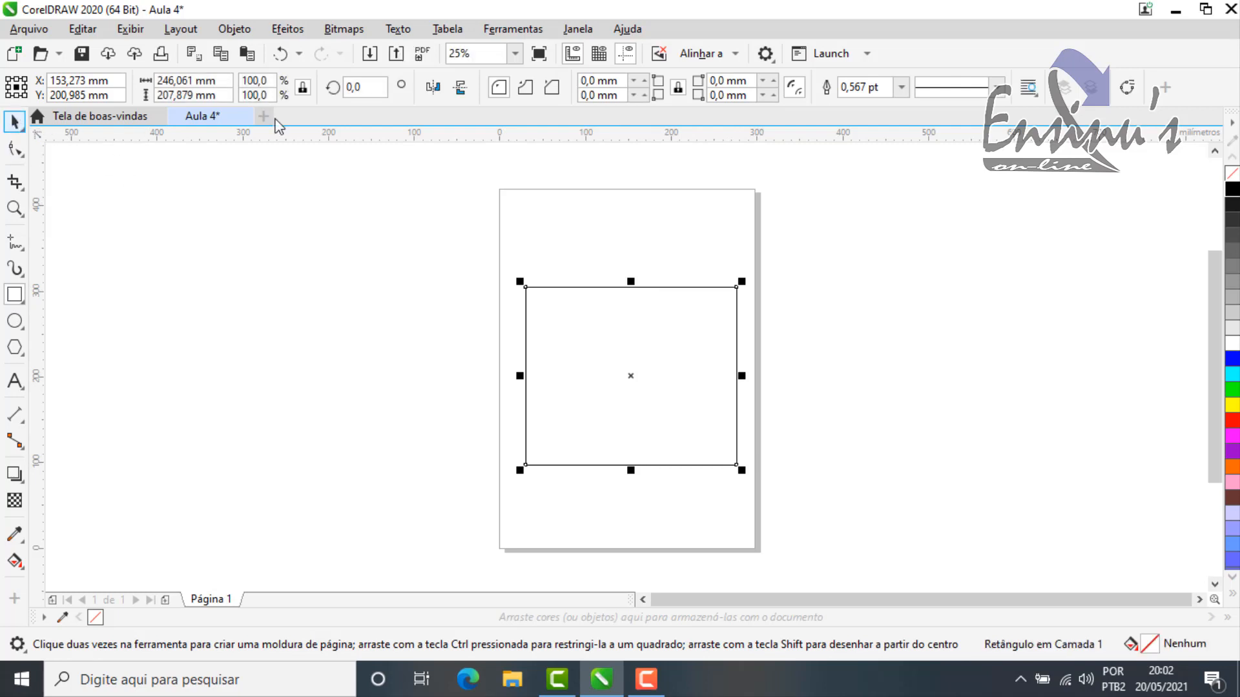
left_click(1231, 360)
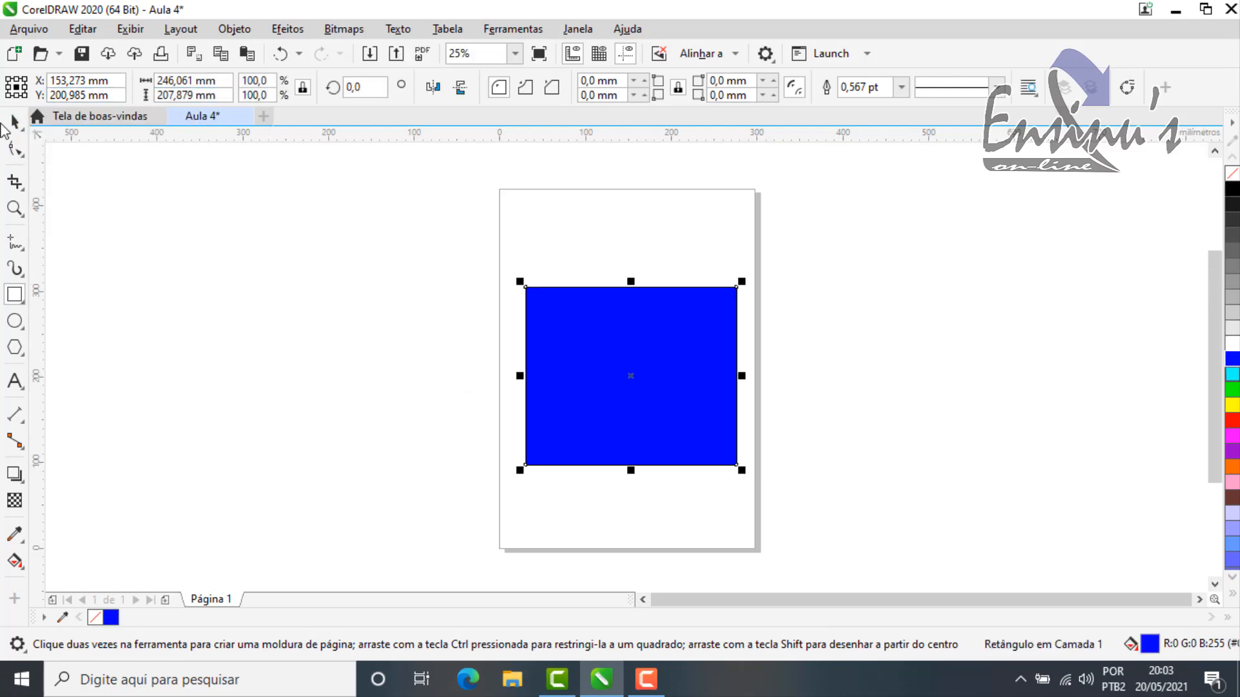
left_click(13, 123)
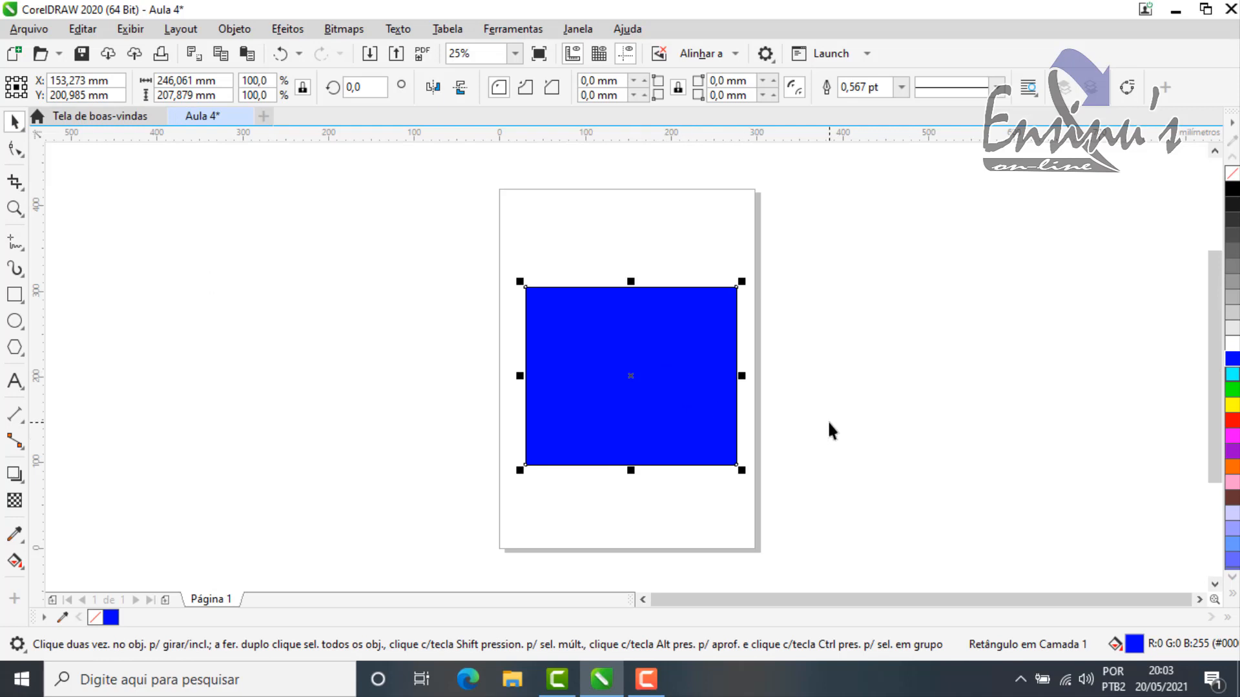
key("ctrl+d")
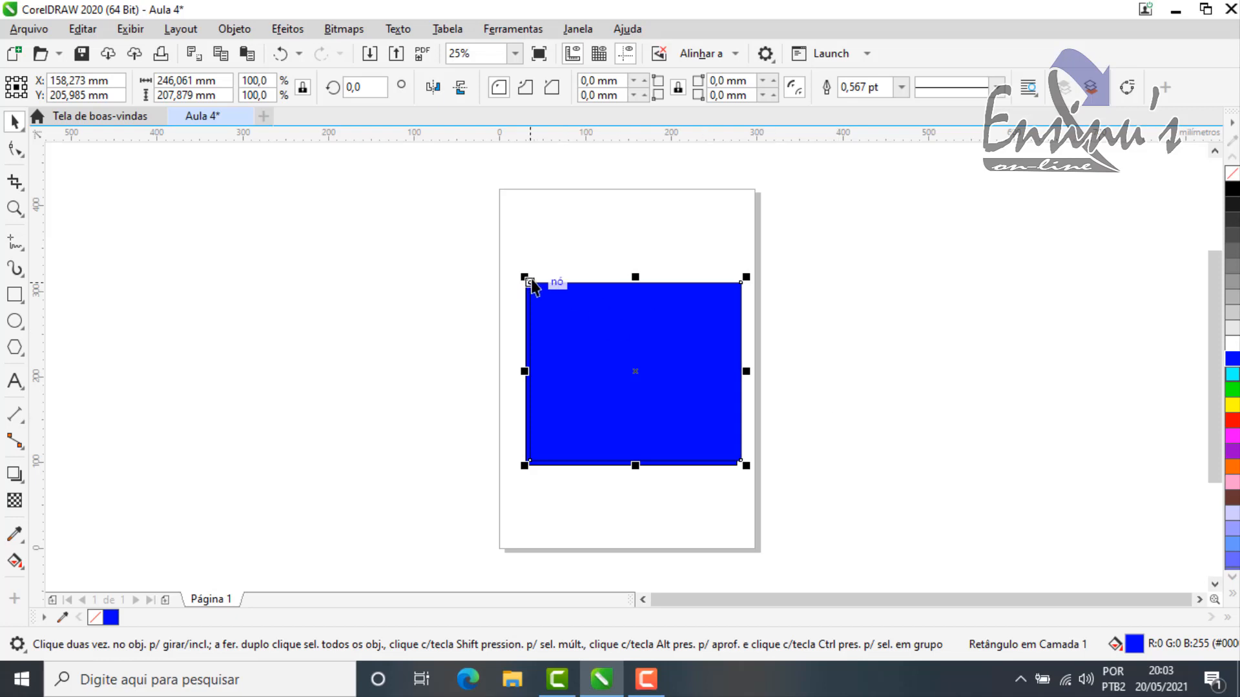
scroll(530, 281, "up", 2)
key("Delete")
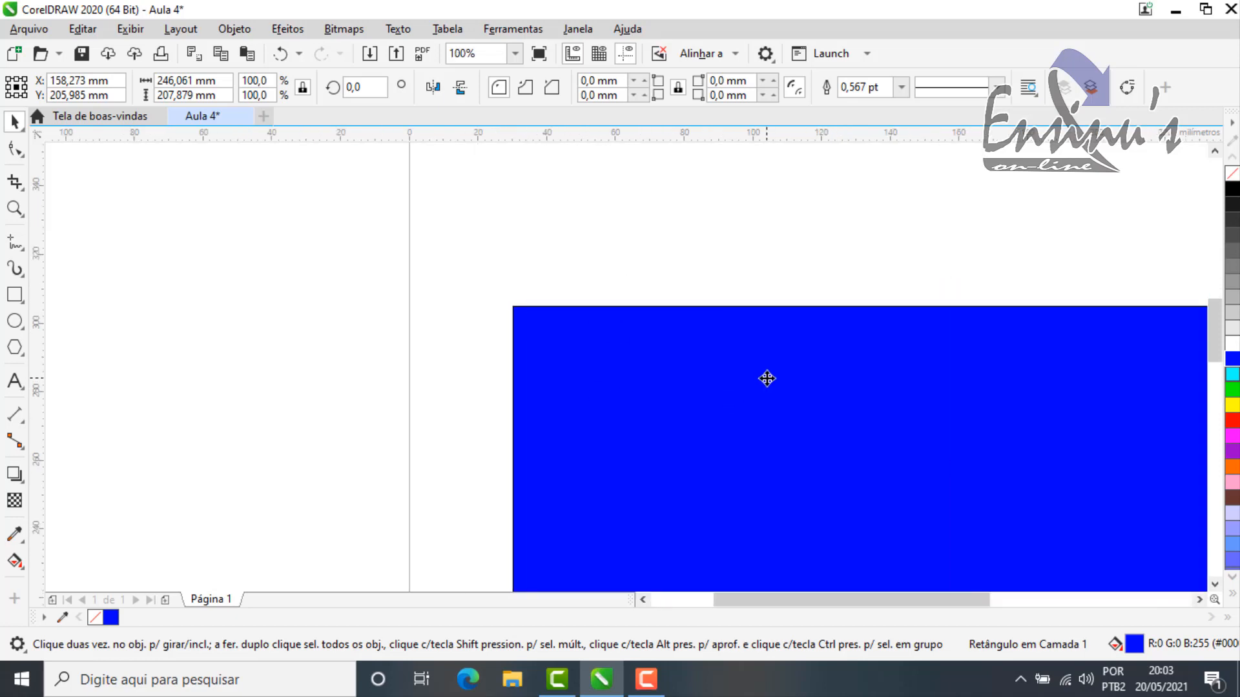
Step: Duplicate the blue rectangle, fill the copy with cyan and shift it slightly upward
left_click(804, 388)
key("ctrl+d")
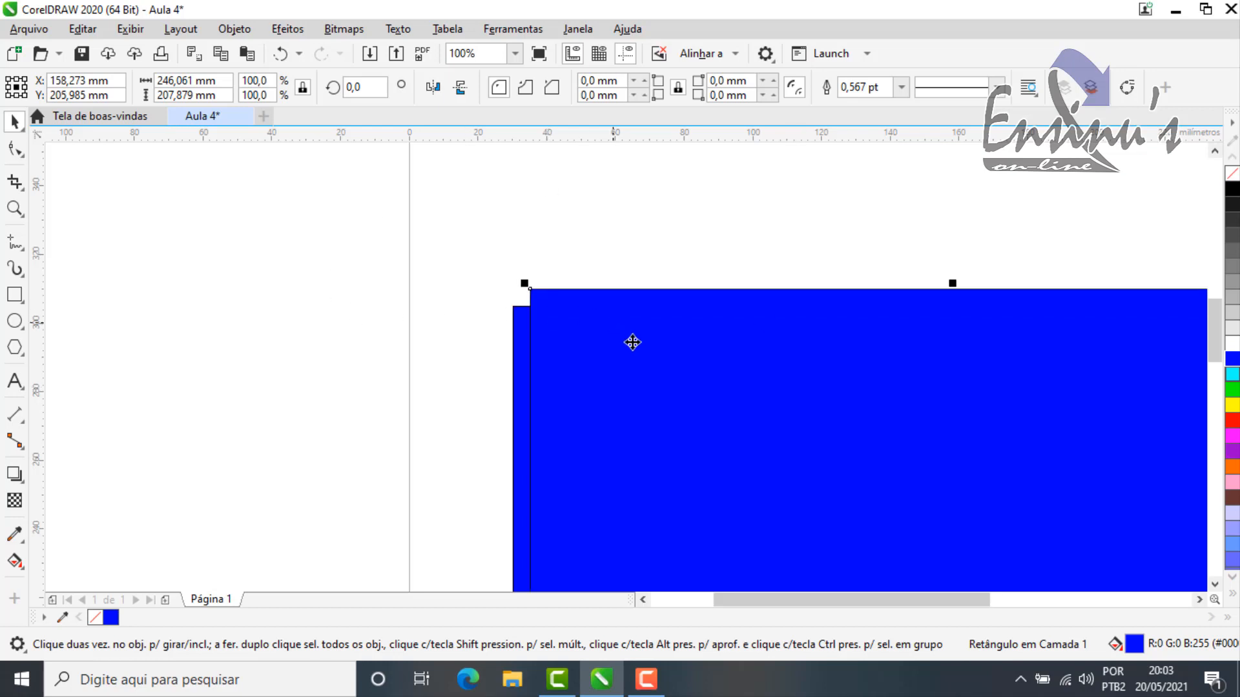
left_click(1232, 376)
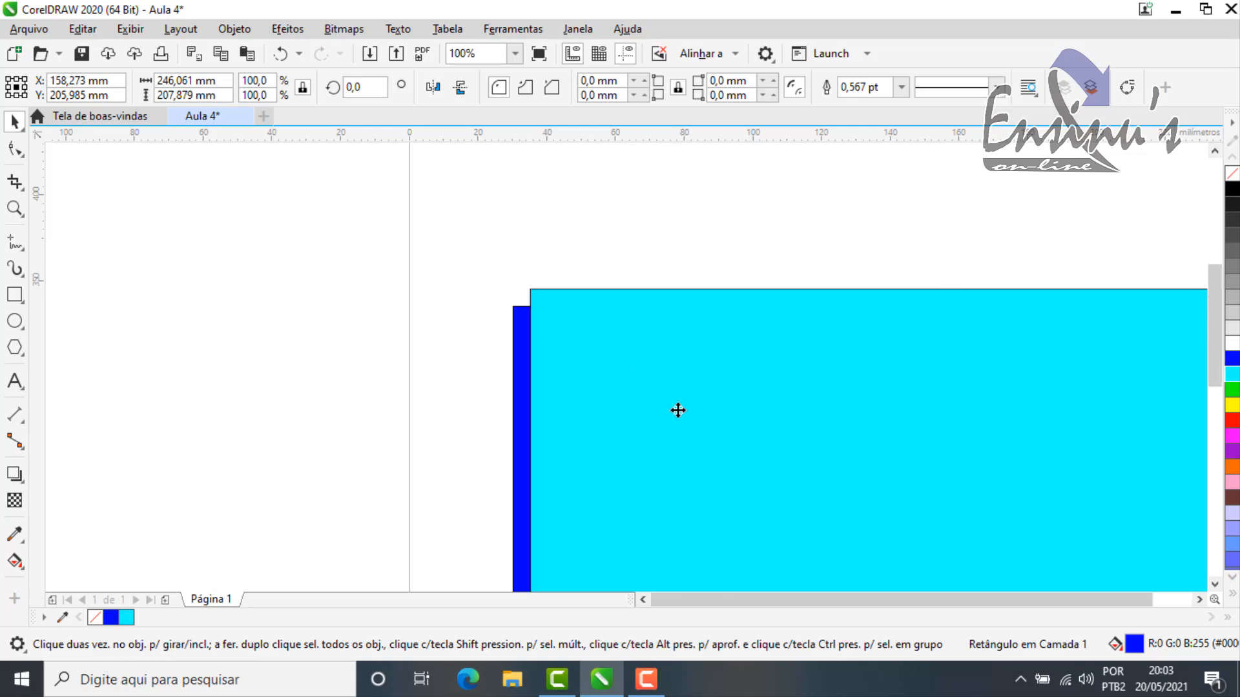
scroll(678, 410, "down", 2)
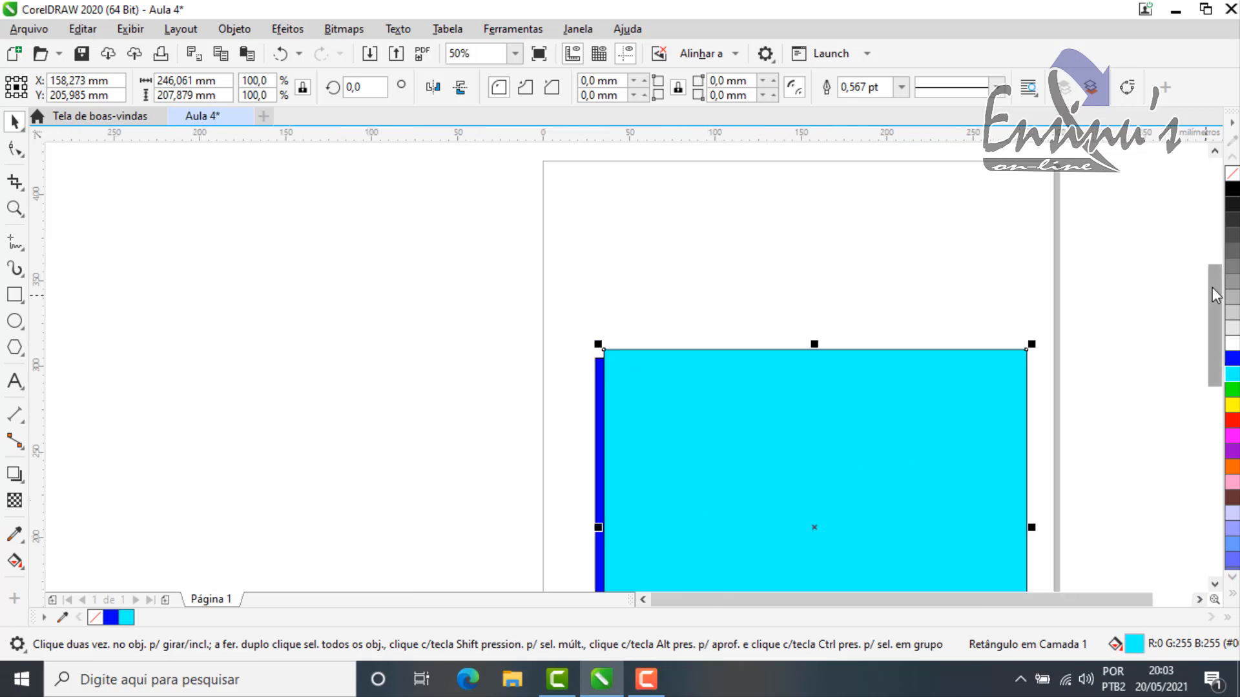
left_click_drag(1214, 310, 1214, 331)
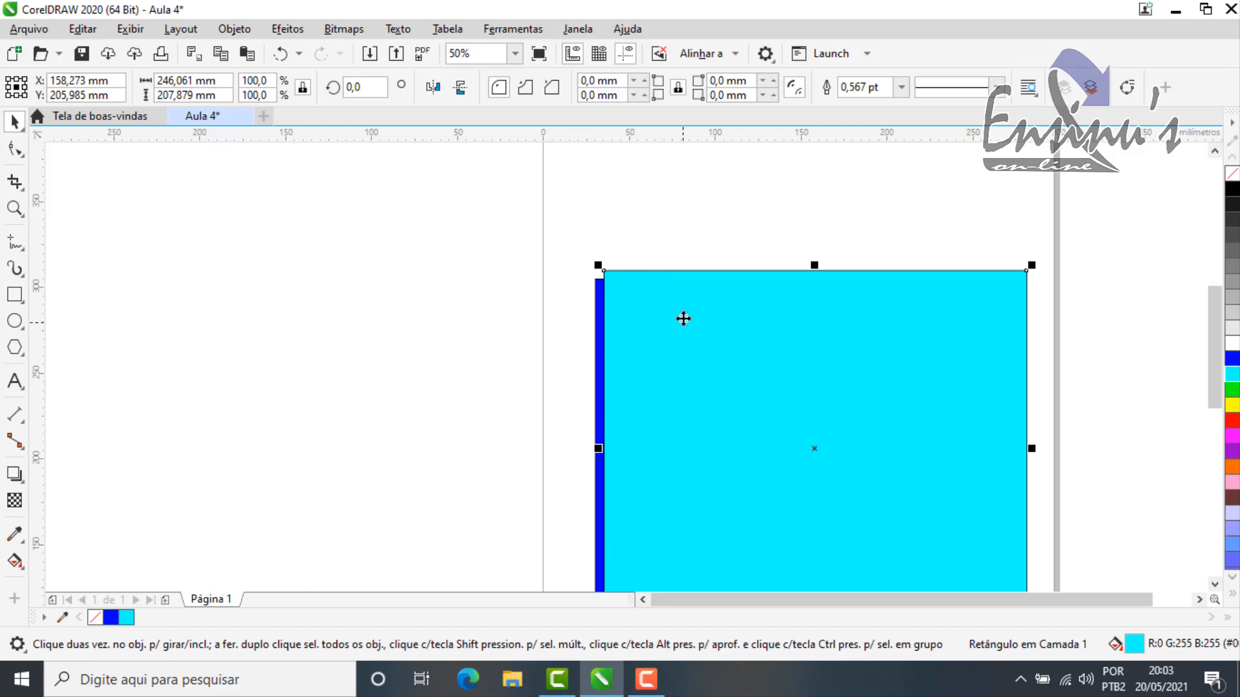
left_click_drag(667, 301, 669, 294)
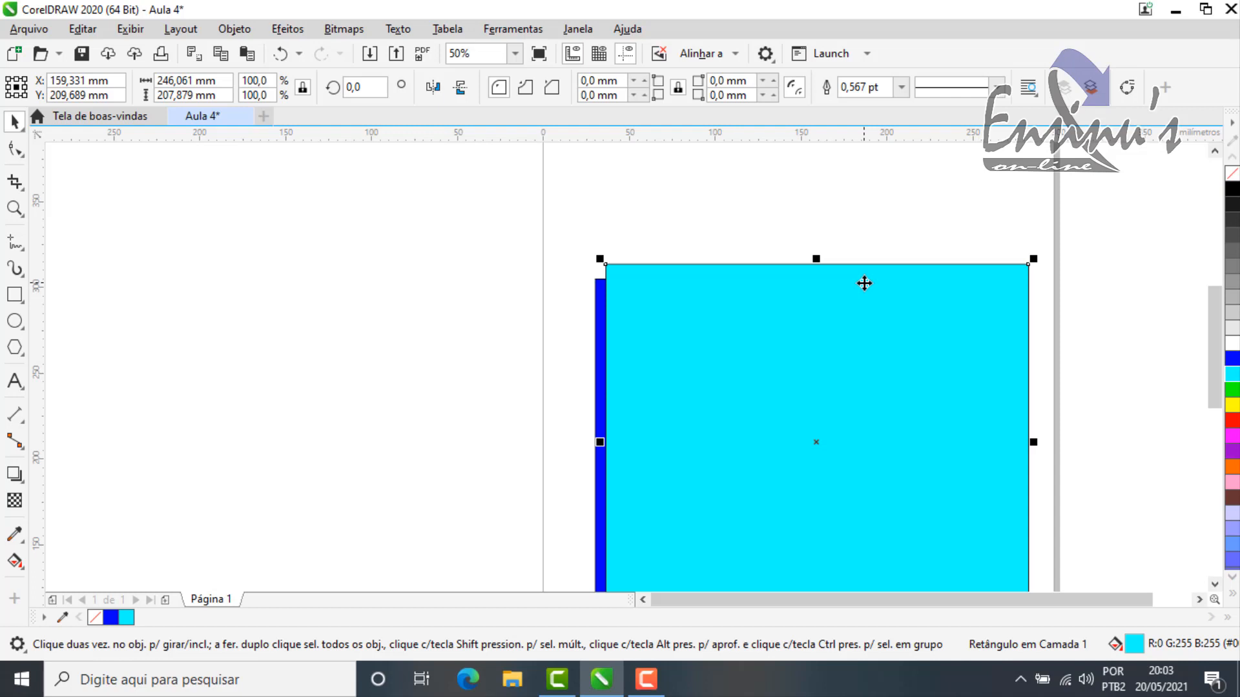
Step: Delete the cyan copy and the original blue rectangle from the page
key("Delete")
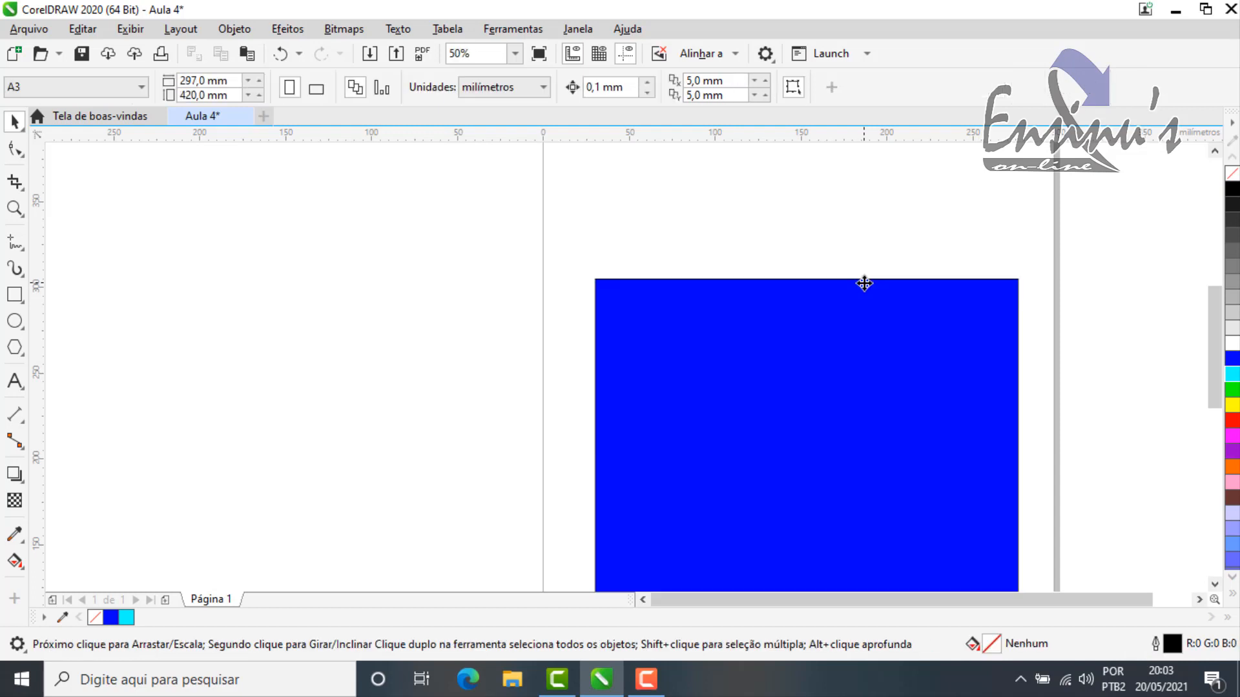
left_click(808, 337)
key("Delete")
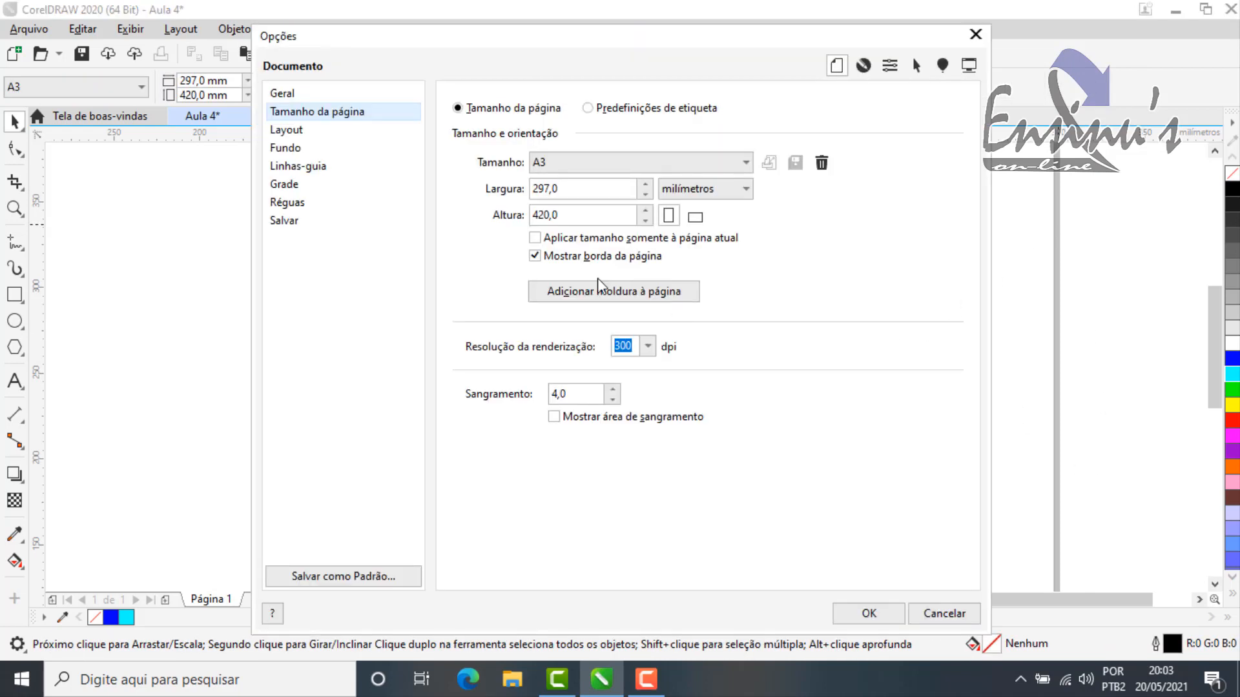
Step: Examine the general, page size, layout and background pages of the document options, and close the dialog
left_click(323, 94)
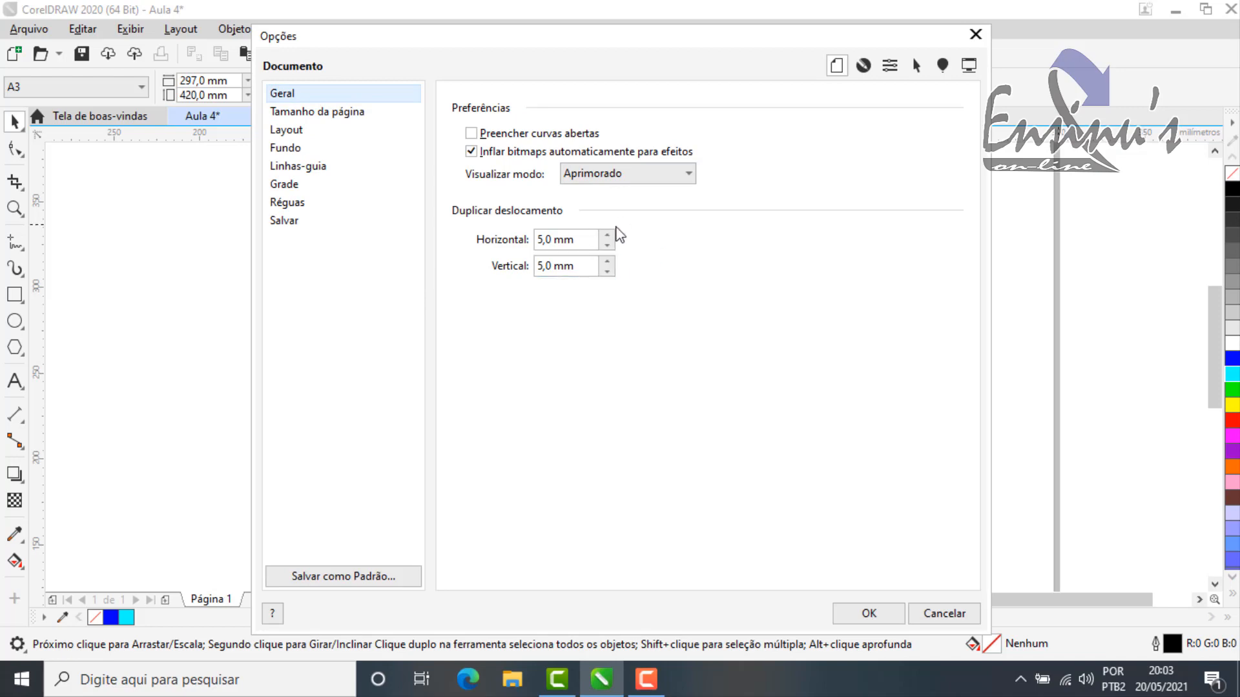
left_click(326, 114)
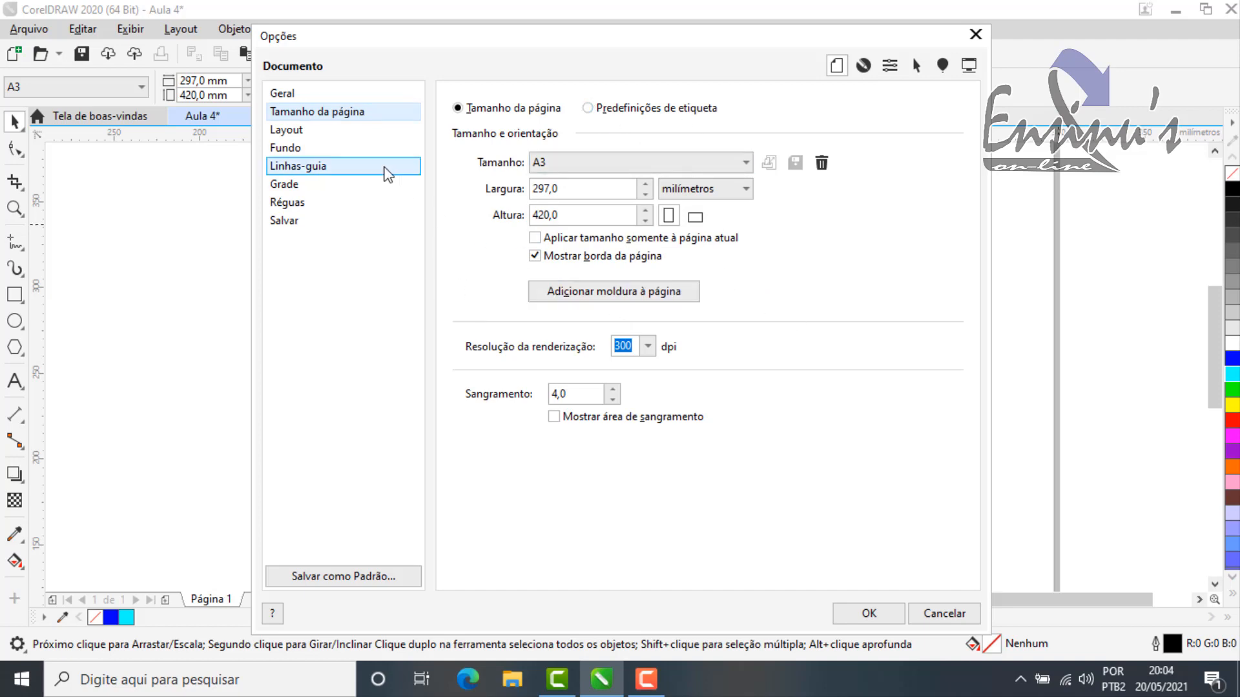
left_click(286, 129)
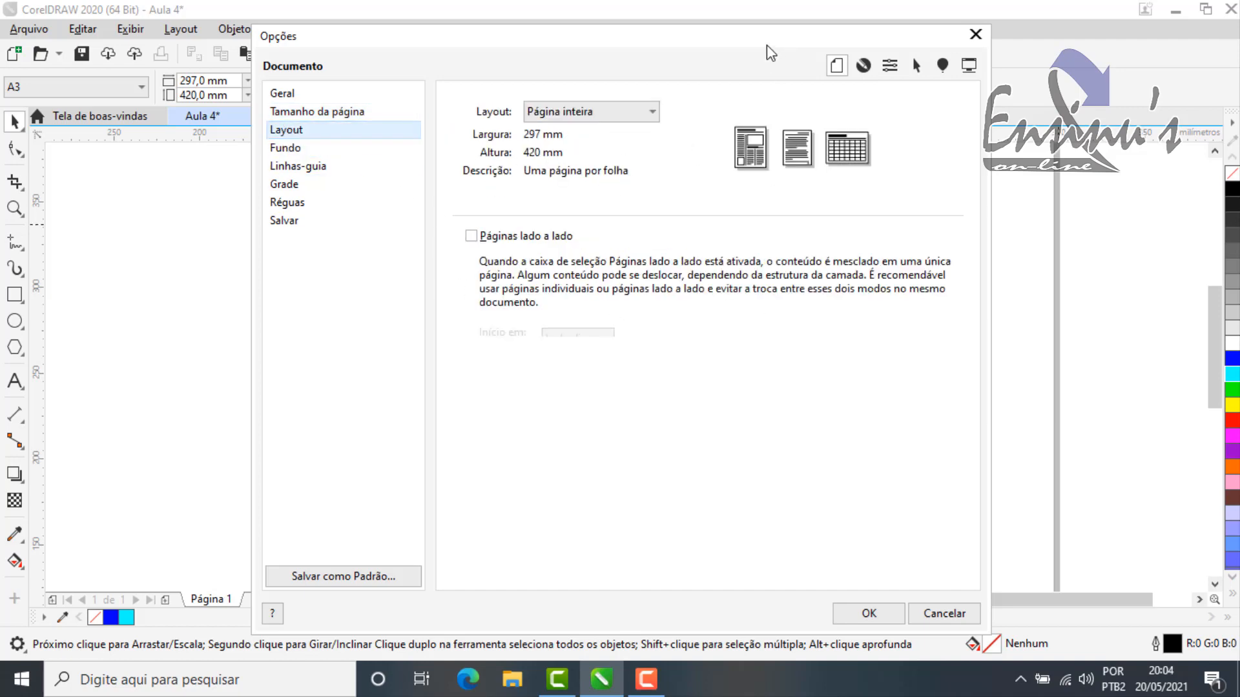
left_click_drag(744, 39, 782, 42)
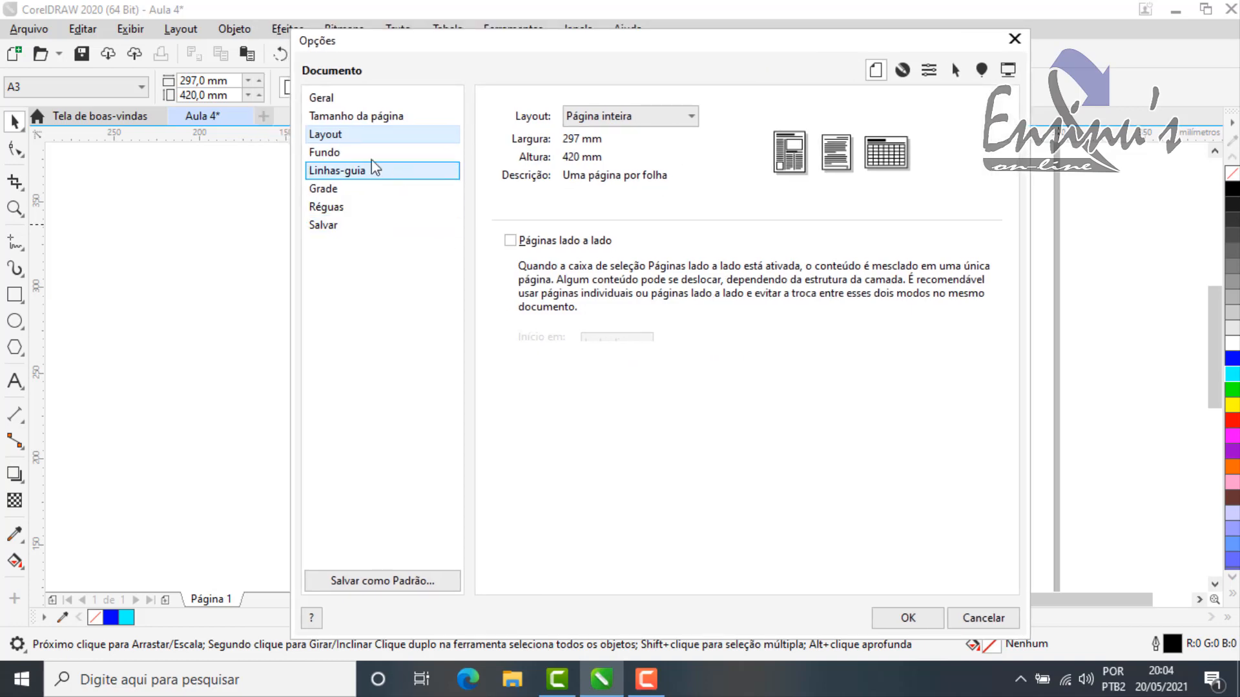
left_click(345, 155)
left_click_drag(811, 47, 919, 71)
left_click_drag(789, 71, 733, 57)
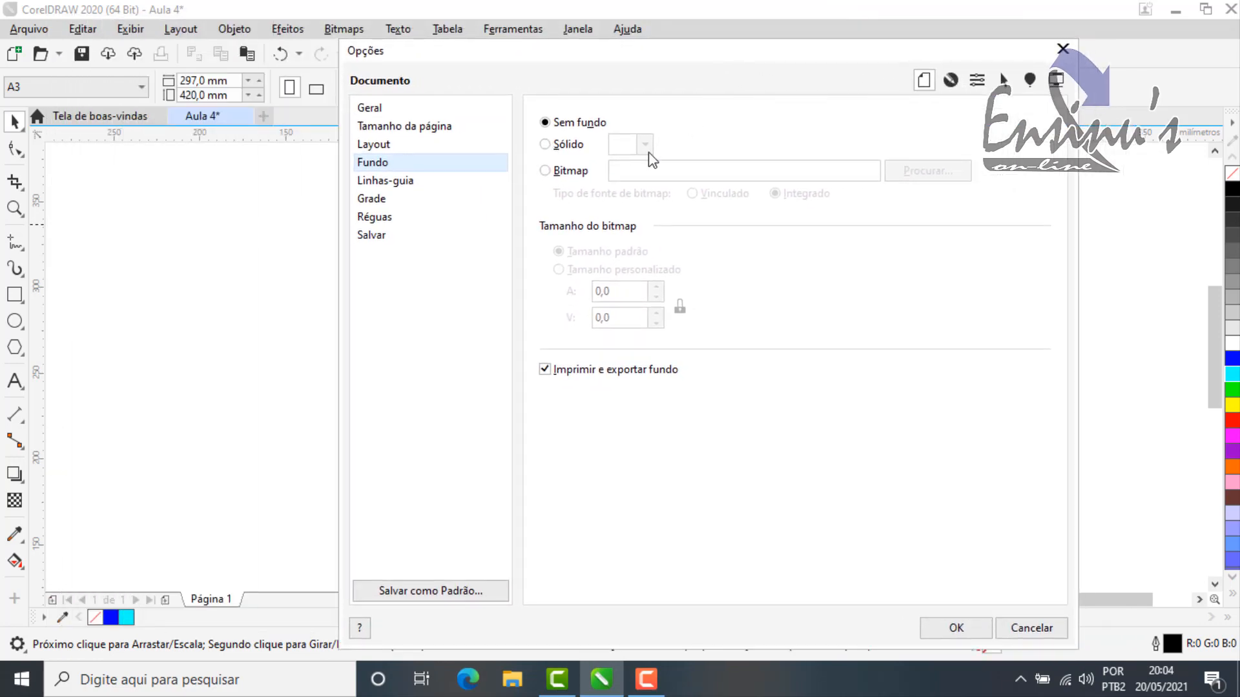
left_click_drag(878, 56, 785, 47)
left_click(899, 45)
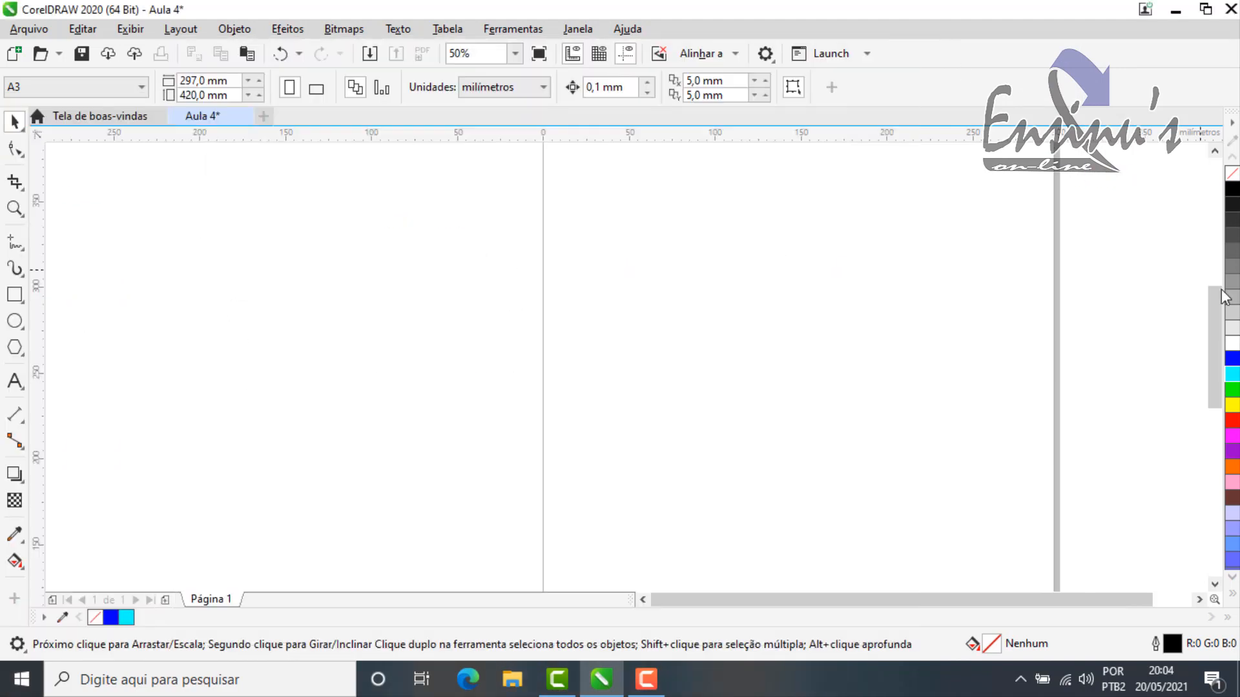
Step: Give the page a solid periwinkle-blue background from the default RGB palette and apply it
scroll(1168, 279, "down", 1)
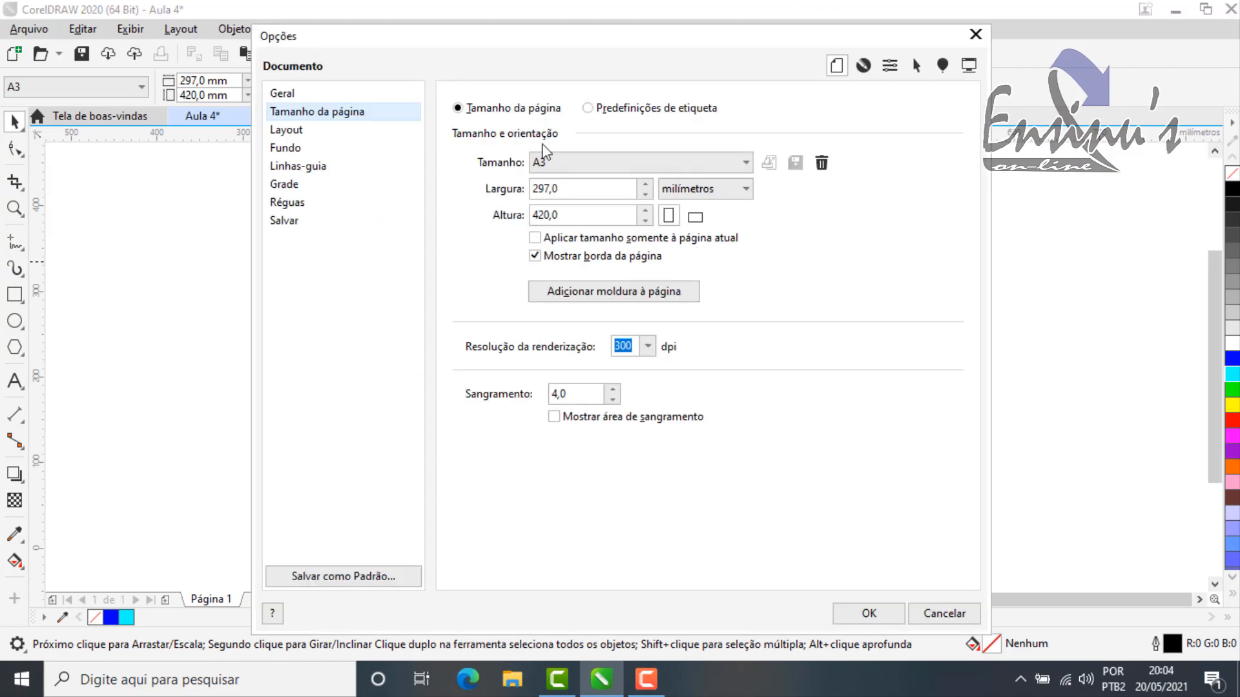
left_click(305, 149)
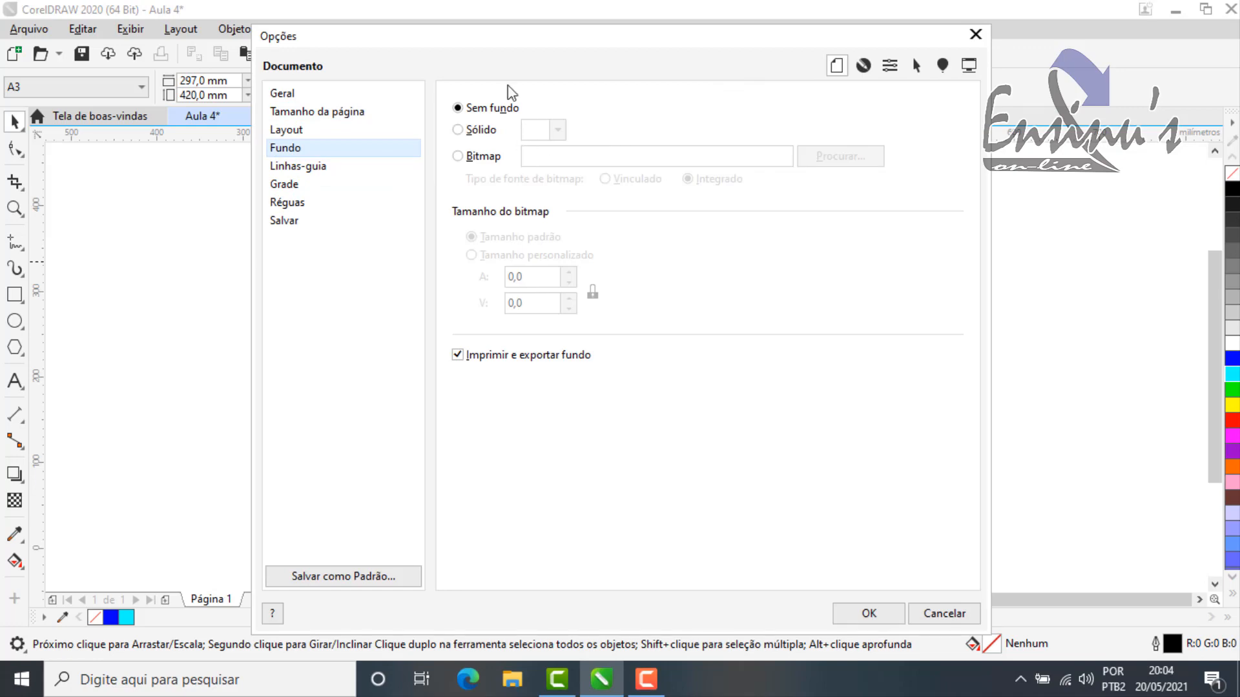
left_click_drag(658, 43, 769, 48)
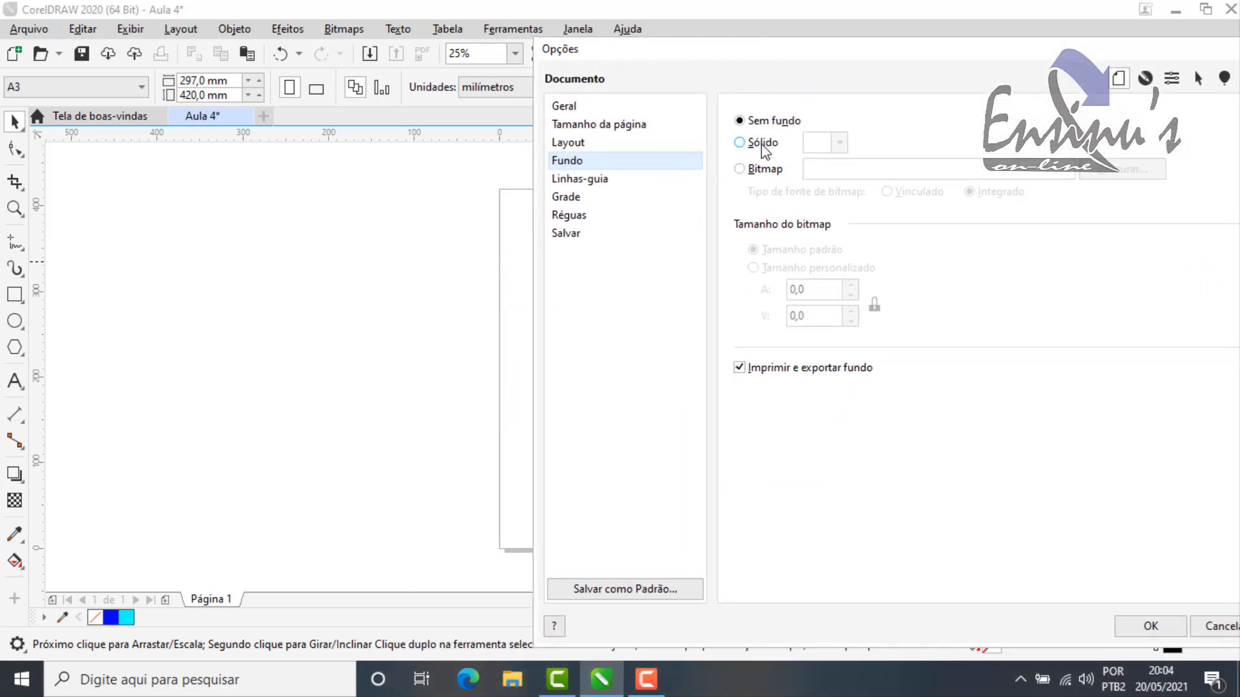
left_click(764, 150)
left_click(838, 143)
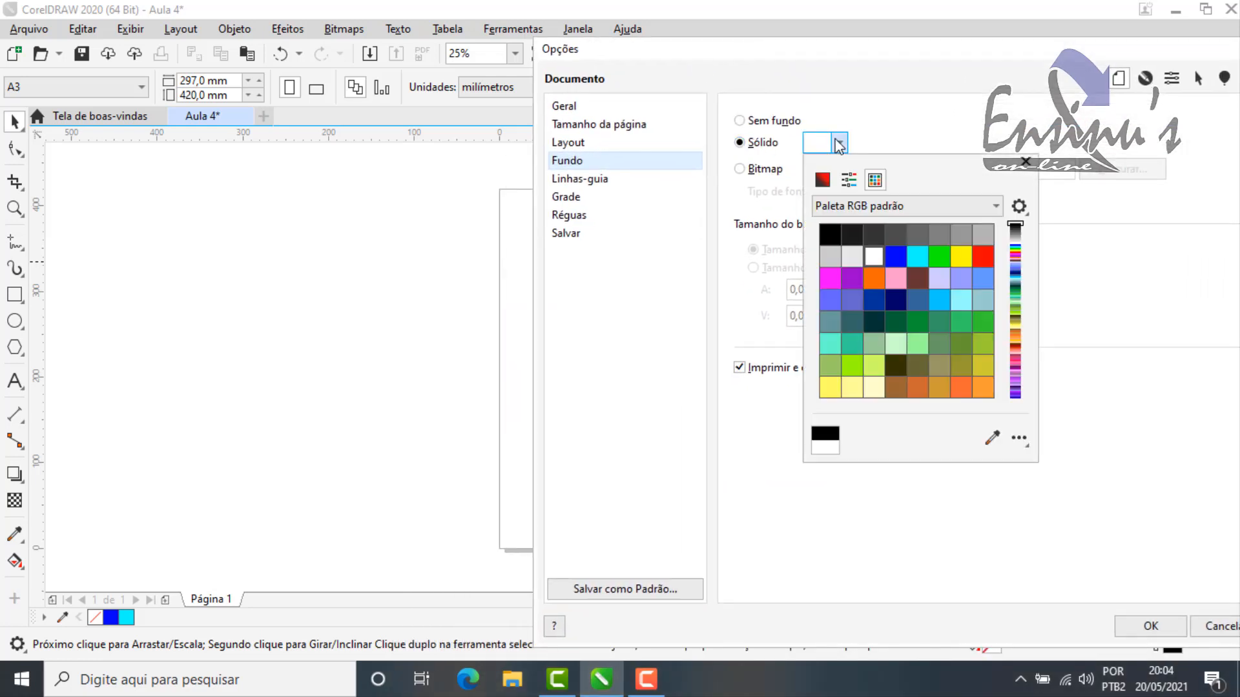
left_click(829, 301)
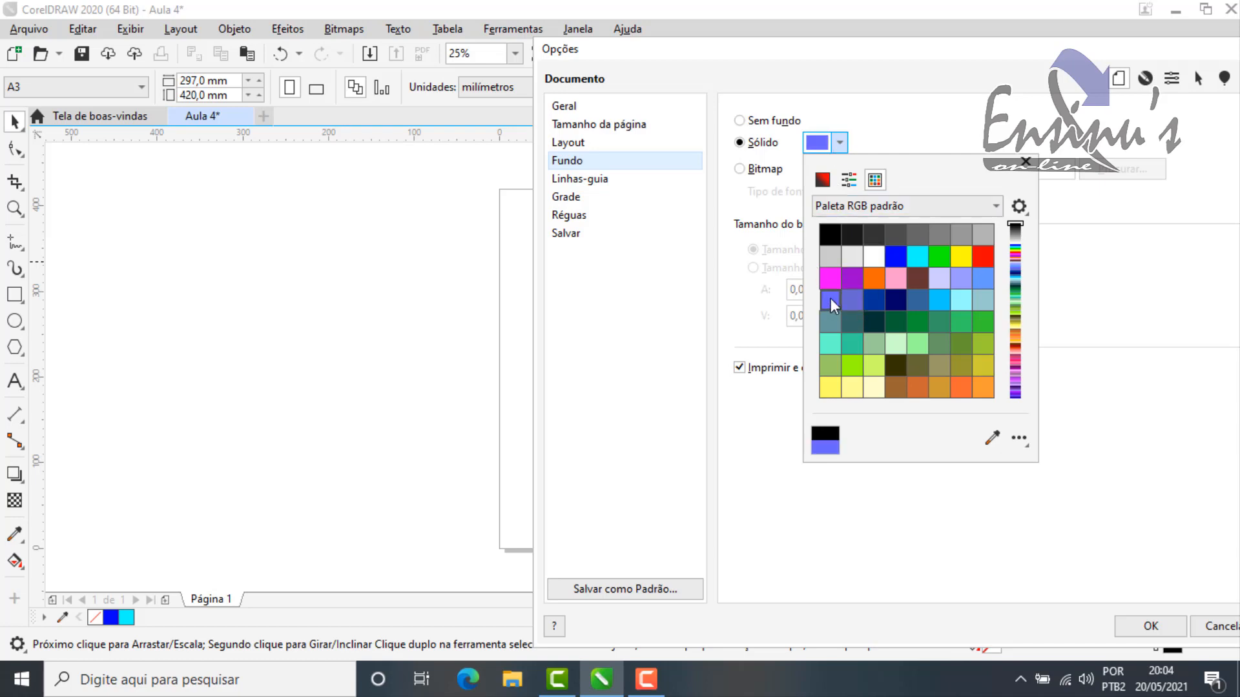
left_click(1160, 629)
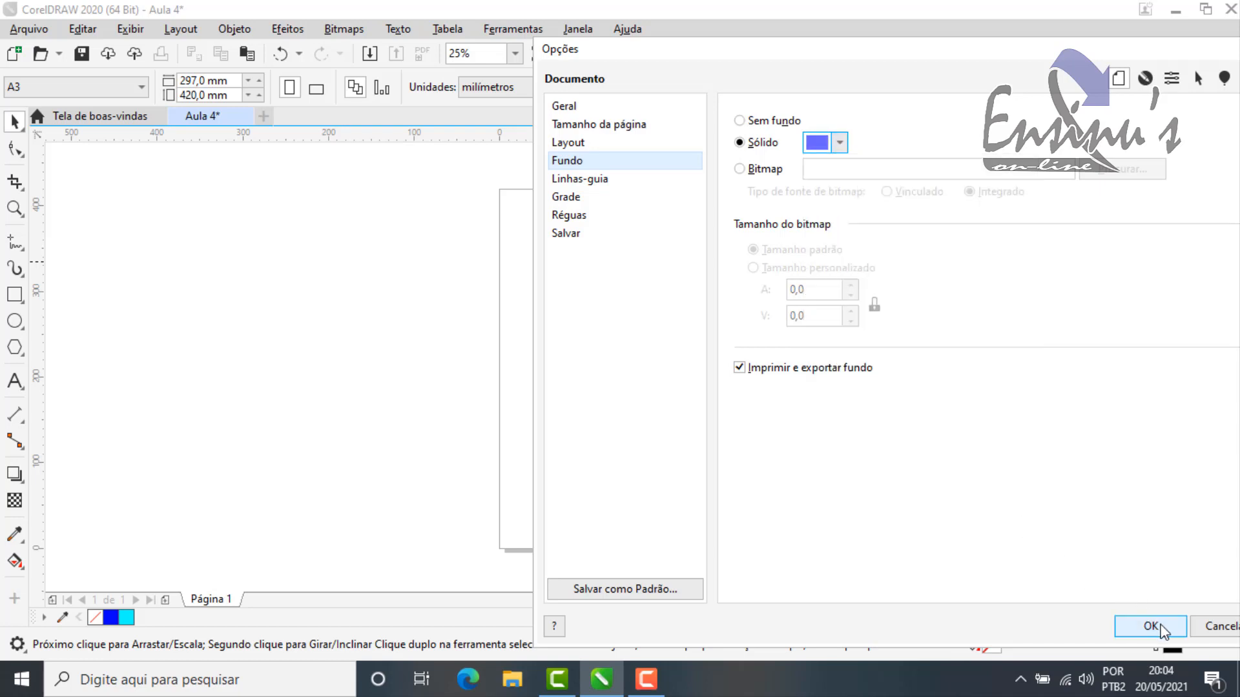
left_click(1163, 630)
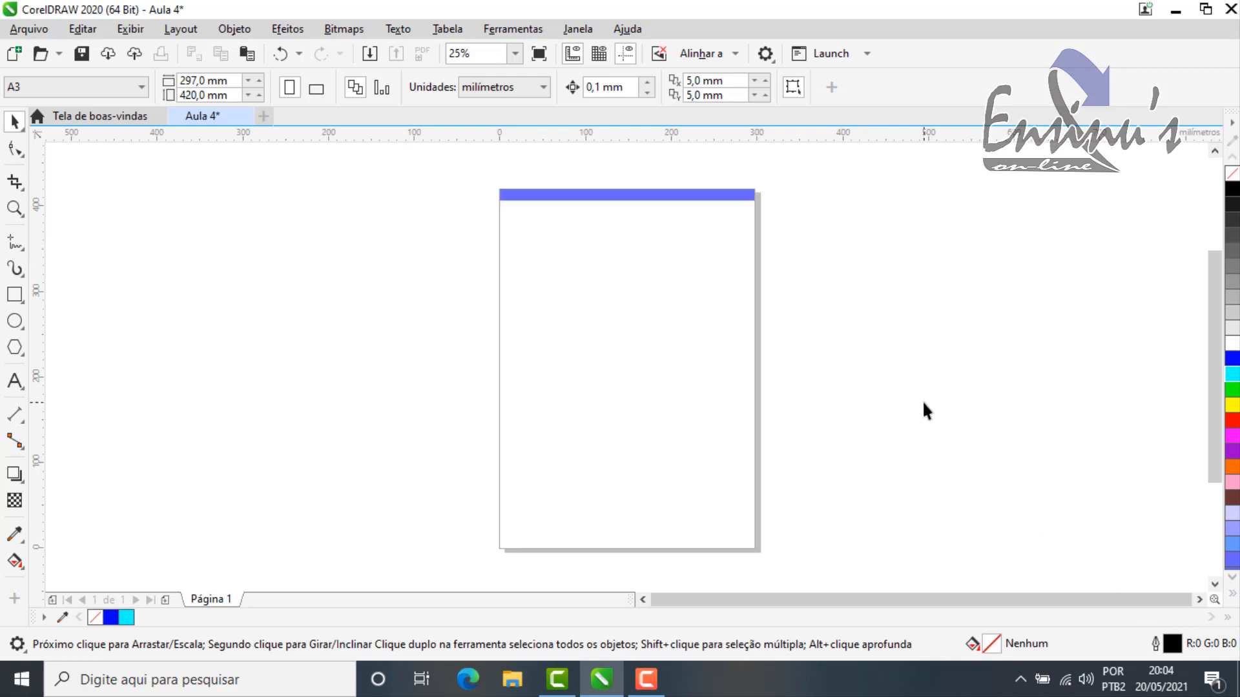
Step: Reopen the document's background options, change the solid page background to yellow and apply it
double_click(760, 237)
left_click(294, 148)
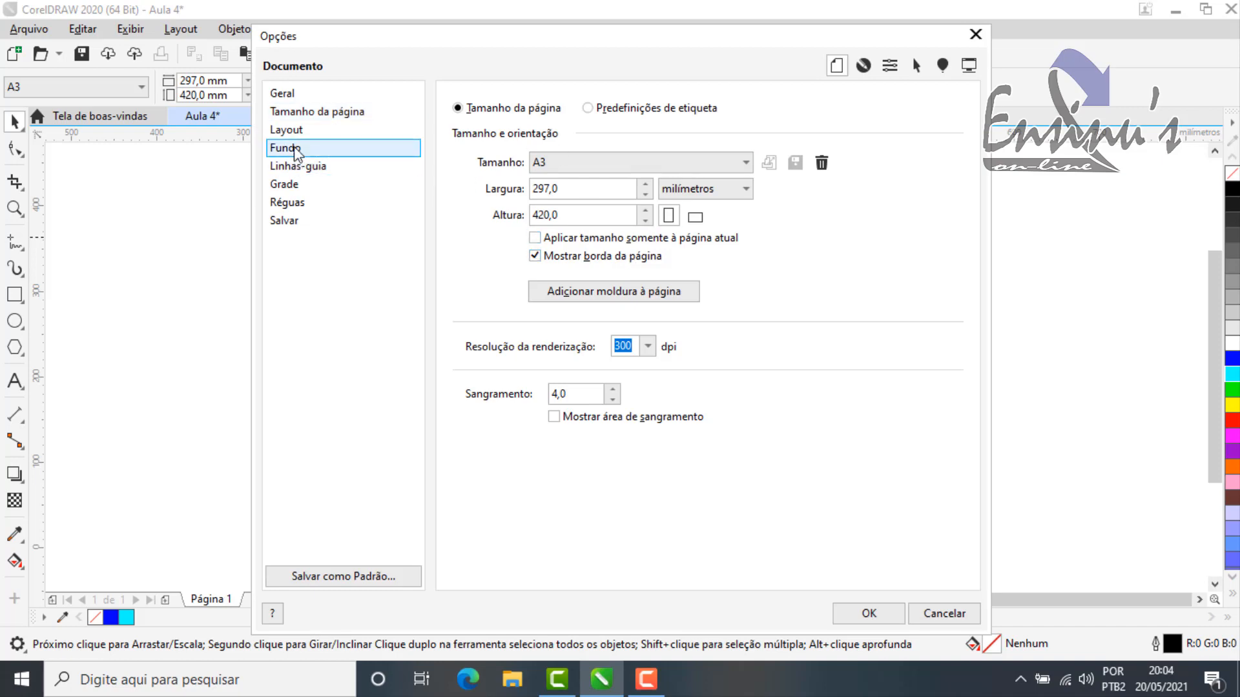
left_click(557, 130)
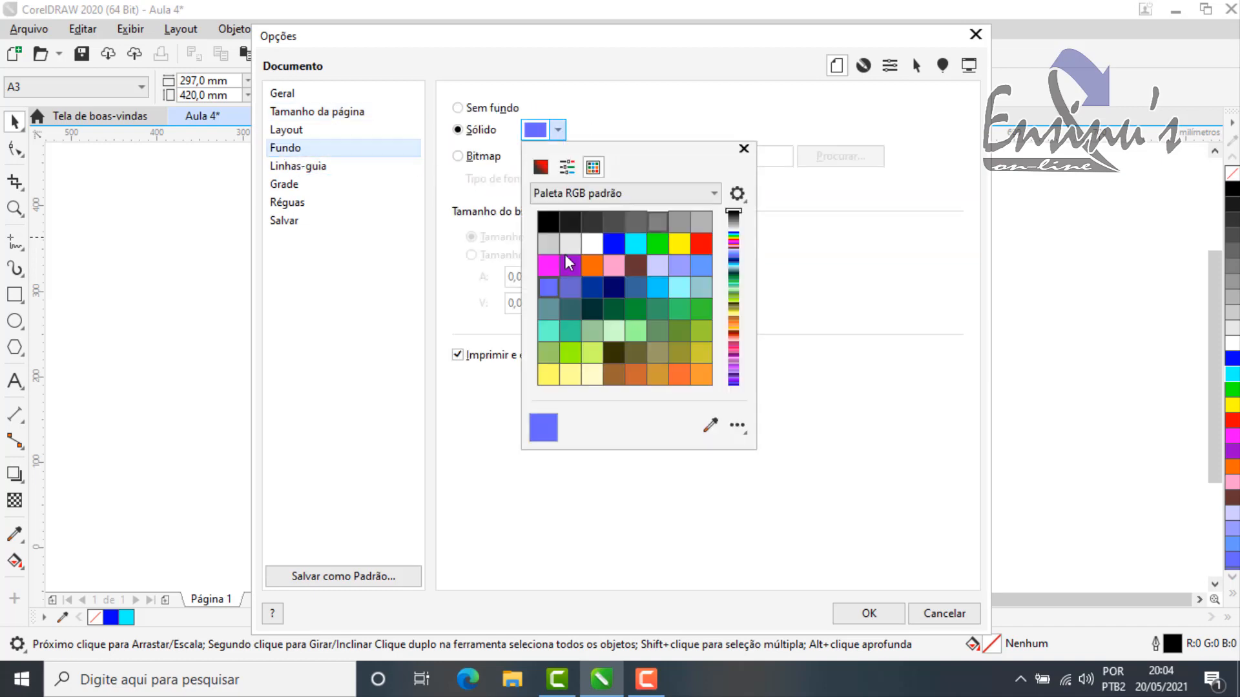
left_click(680, 245)
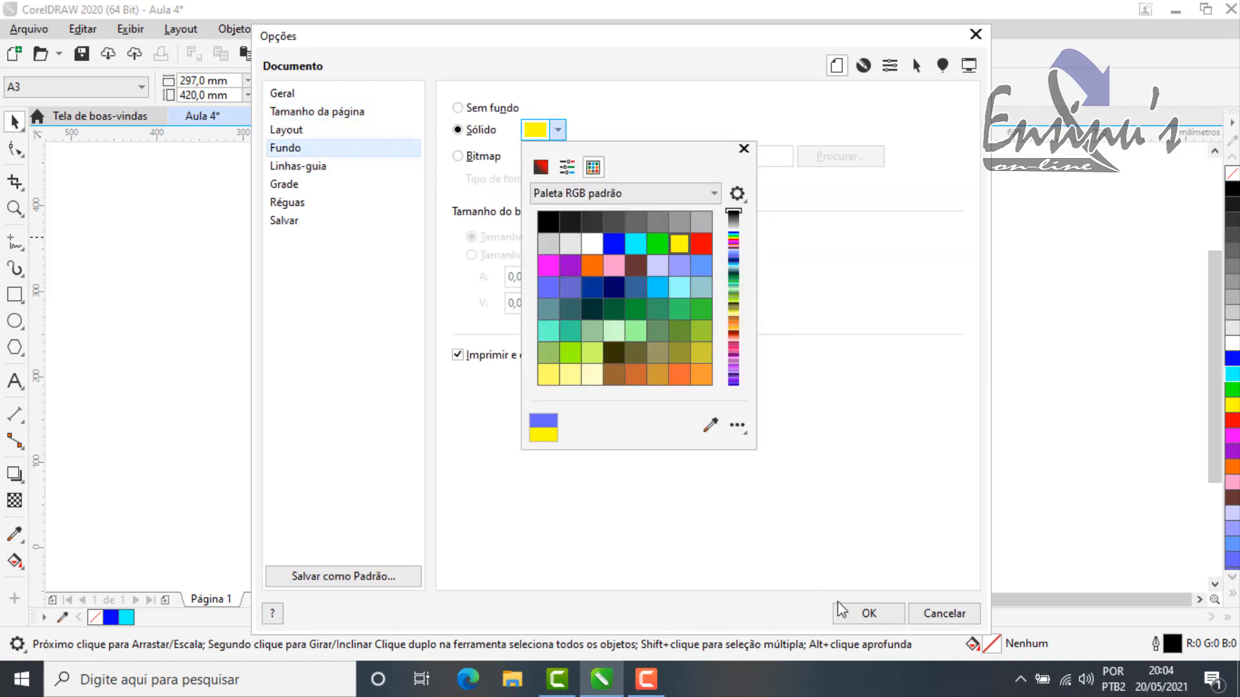
left_click(816, 527)
left_click(881, 614)
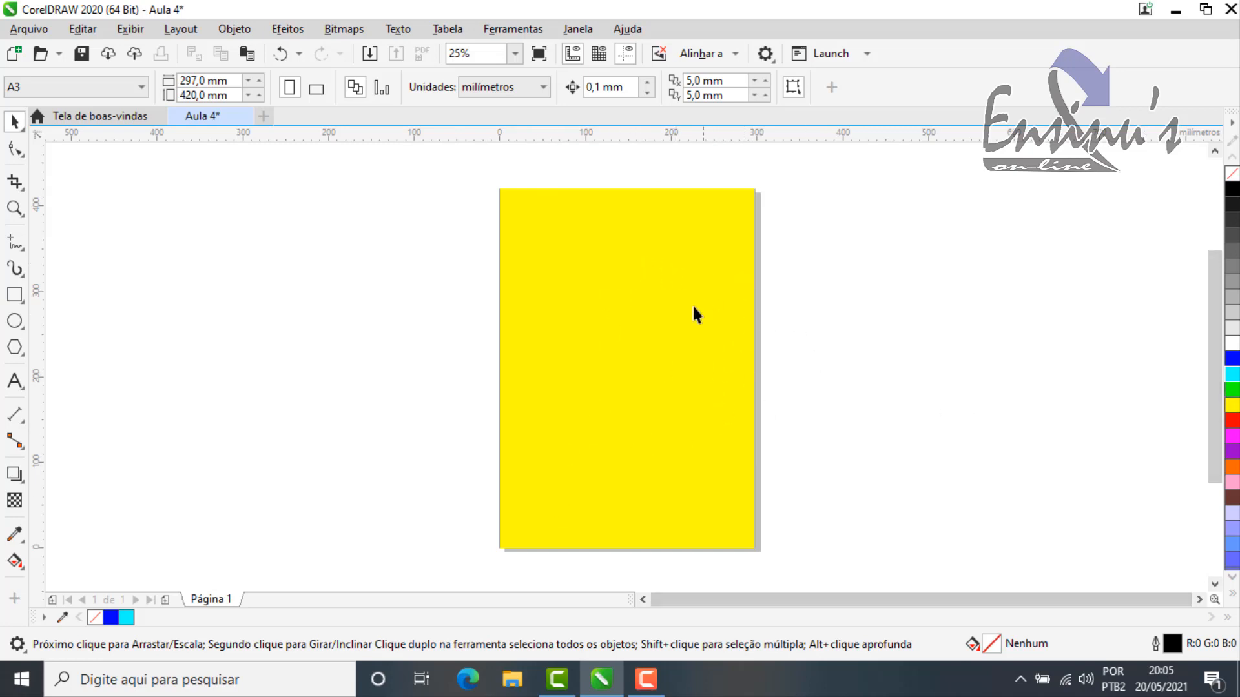
Step: Switch the page background from solid colour to a bitmap in the document options and start browsing for its image file
double_click(761, 244)
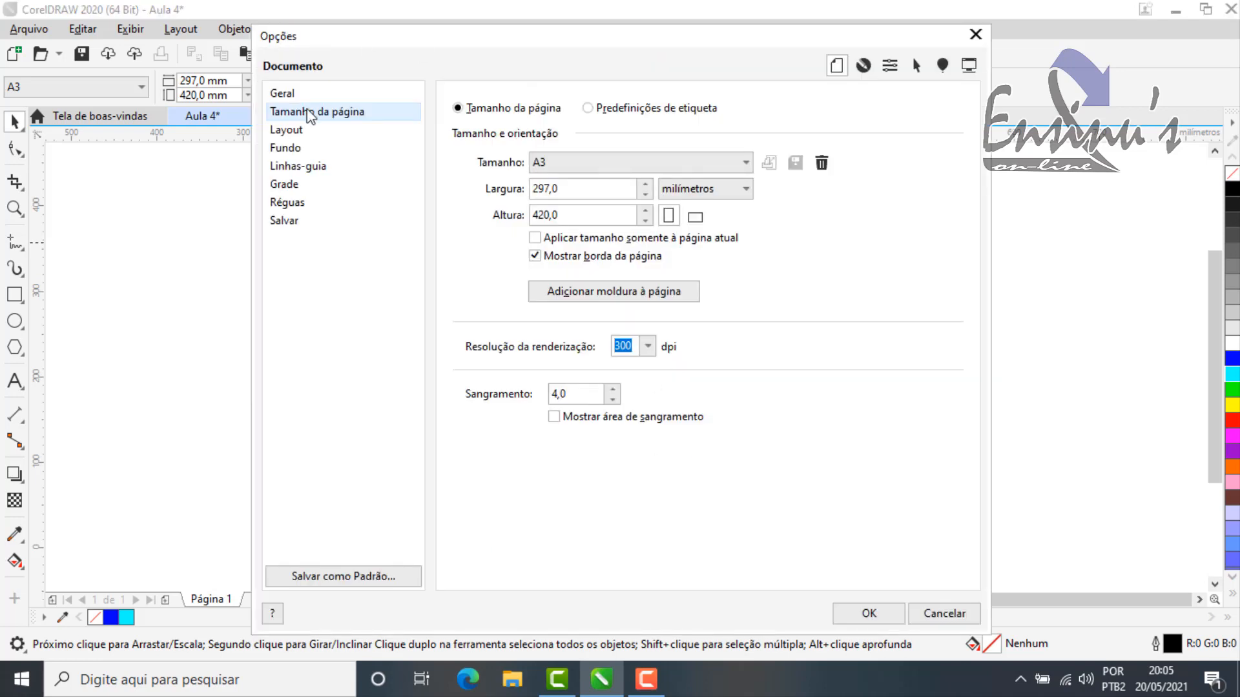
left_click(292, 150)
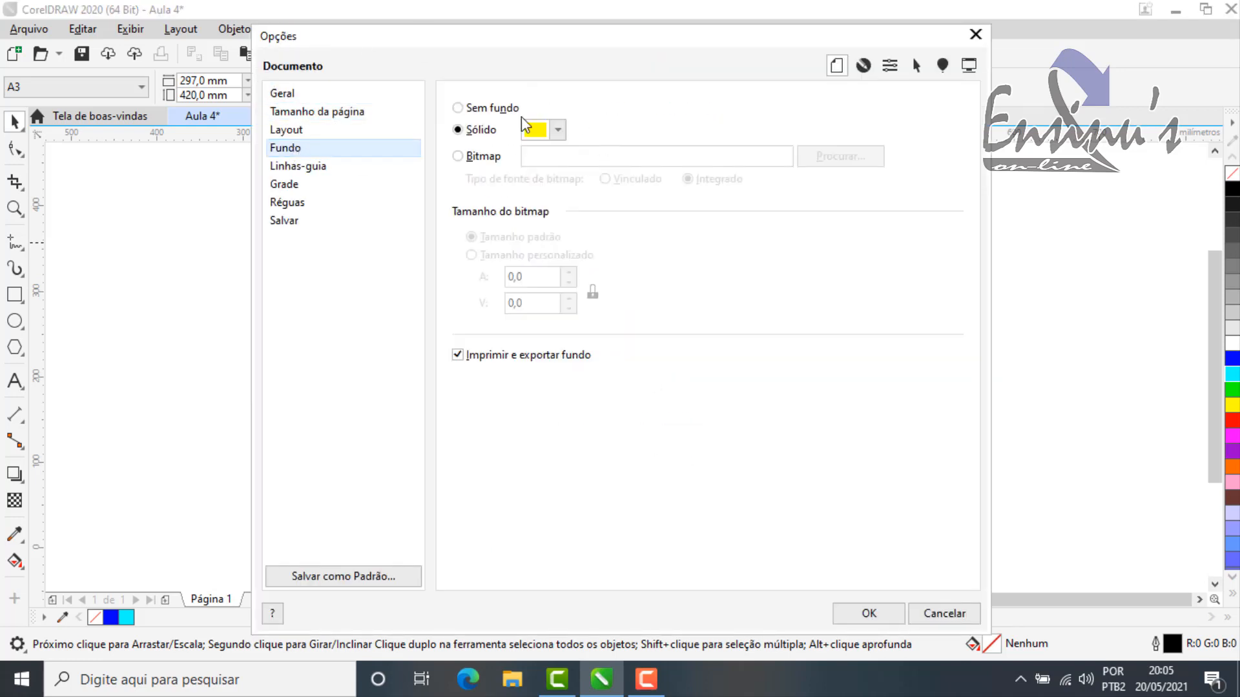
left_click(478, 112)
left_click(460, 157)
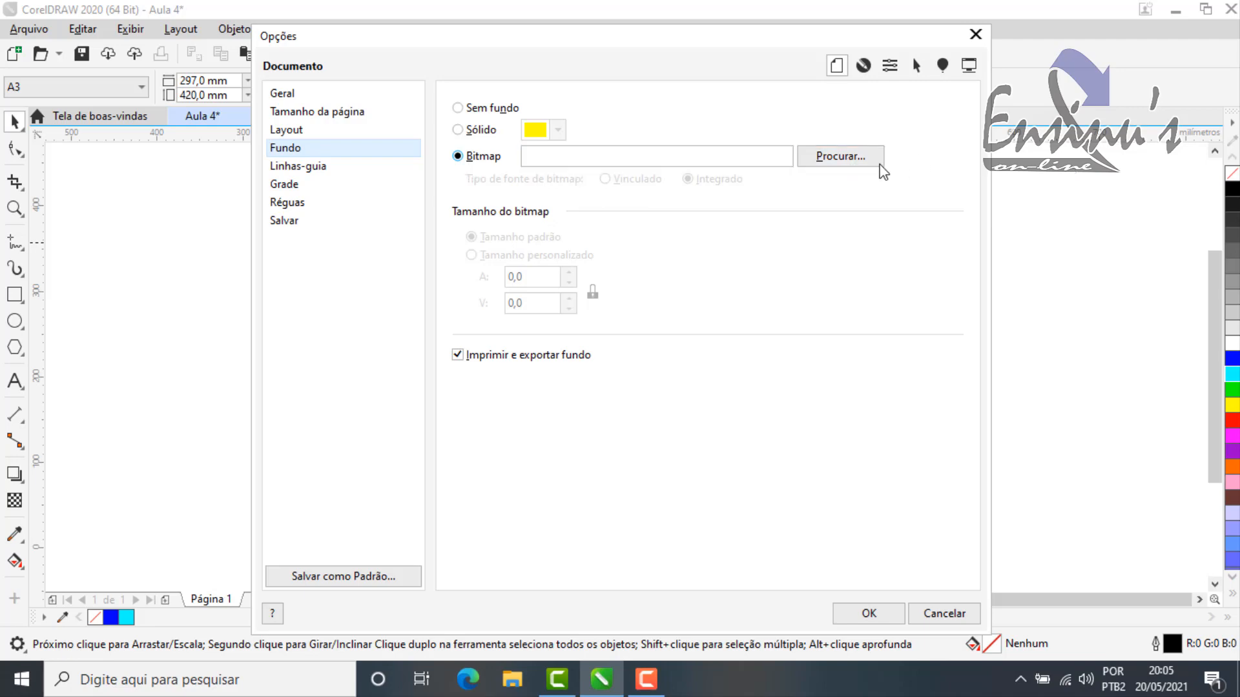
left_click(847, 162)
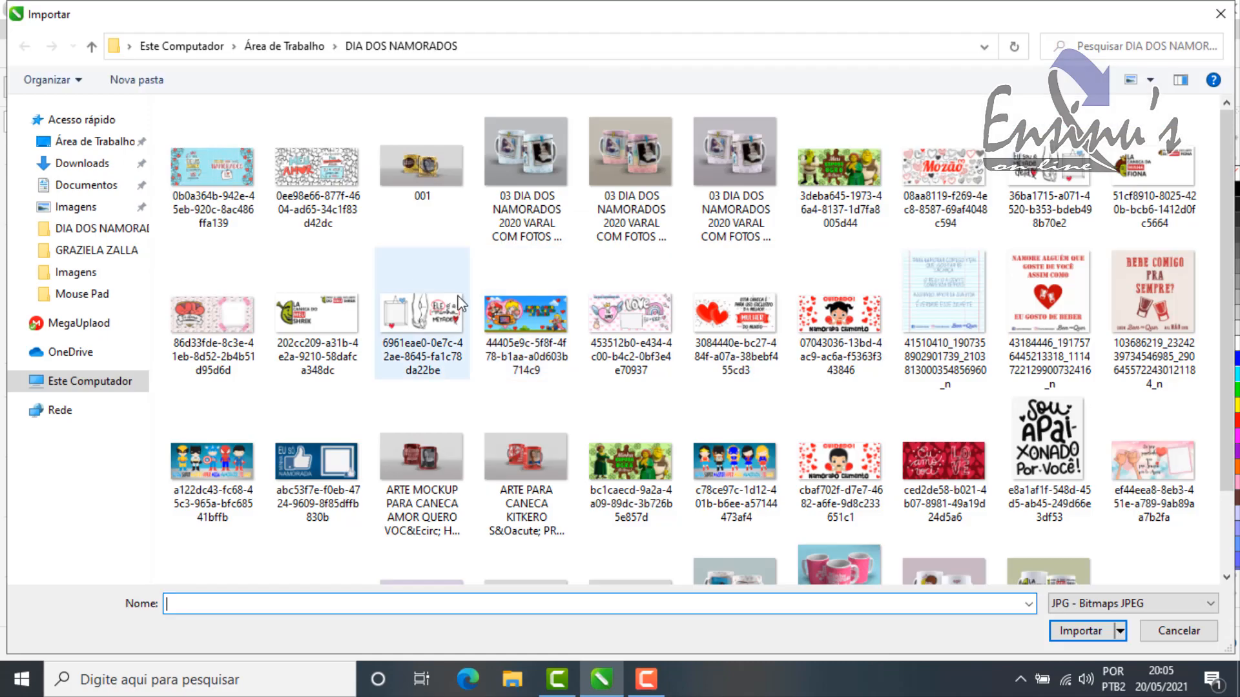
Step: Look through the images in the folder D:\07 - CANAIS YOUTUBE\ENSINU'S\ARQUIVOS CDR\Imagens
left_click(95, 141)
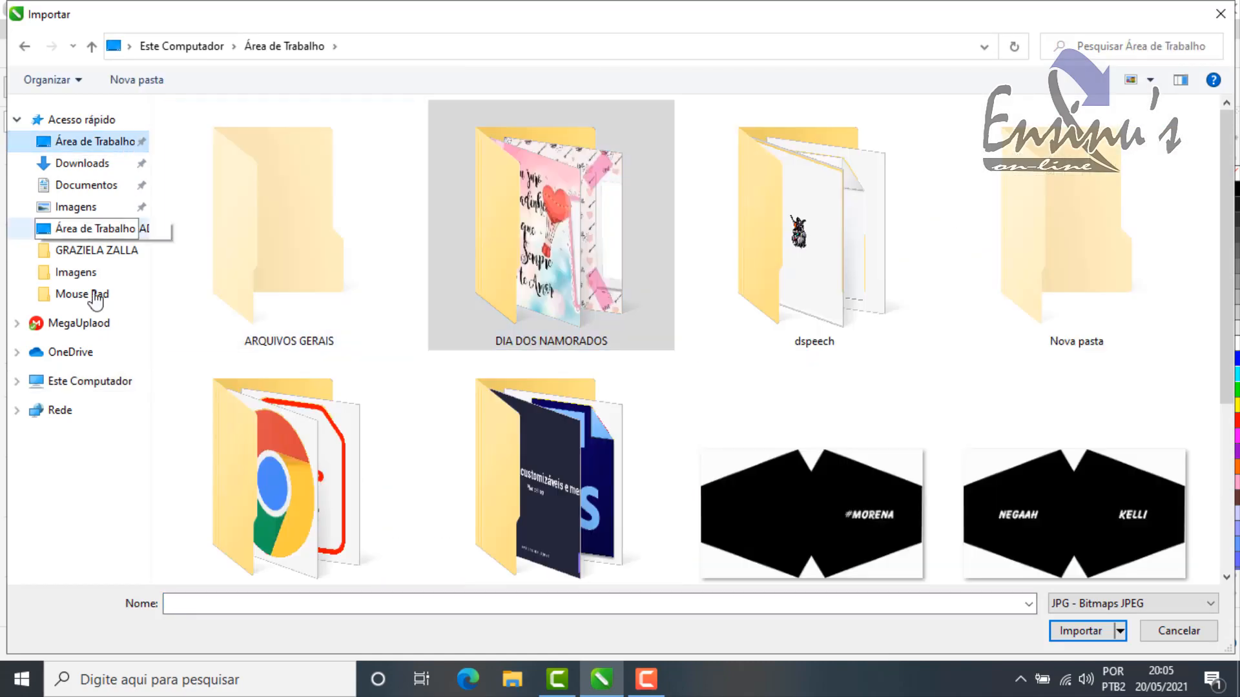
left_click(87, 382)
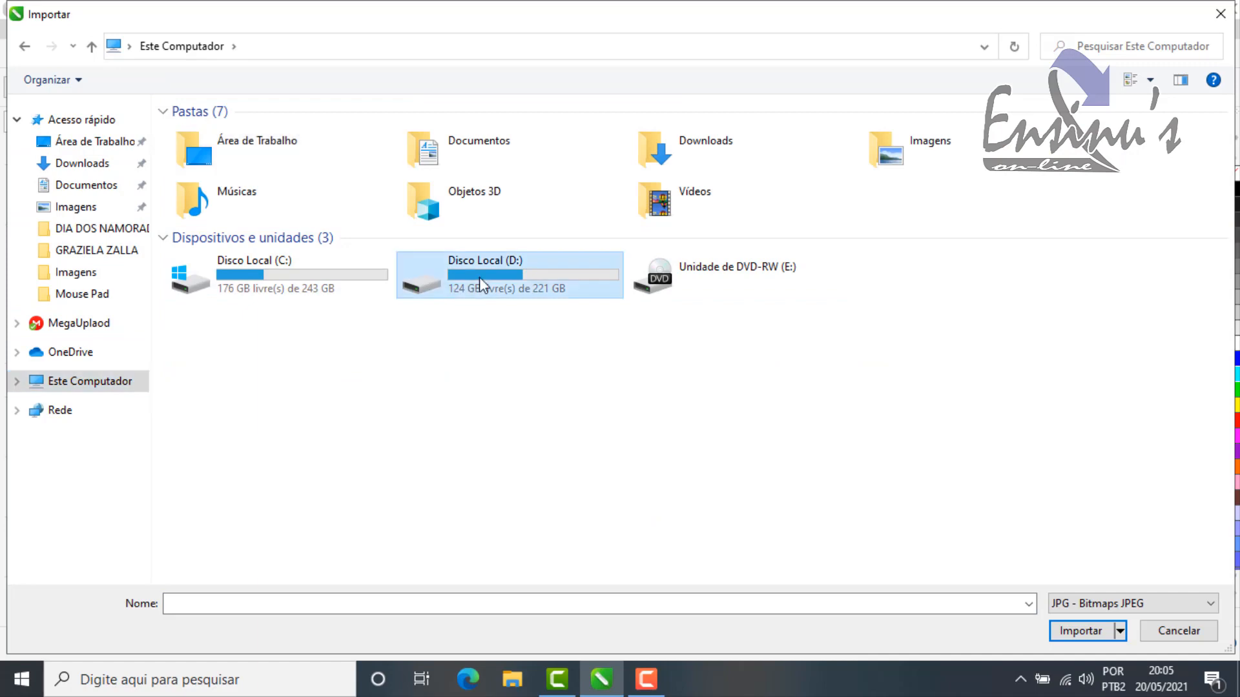
double_click(479, 277)
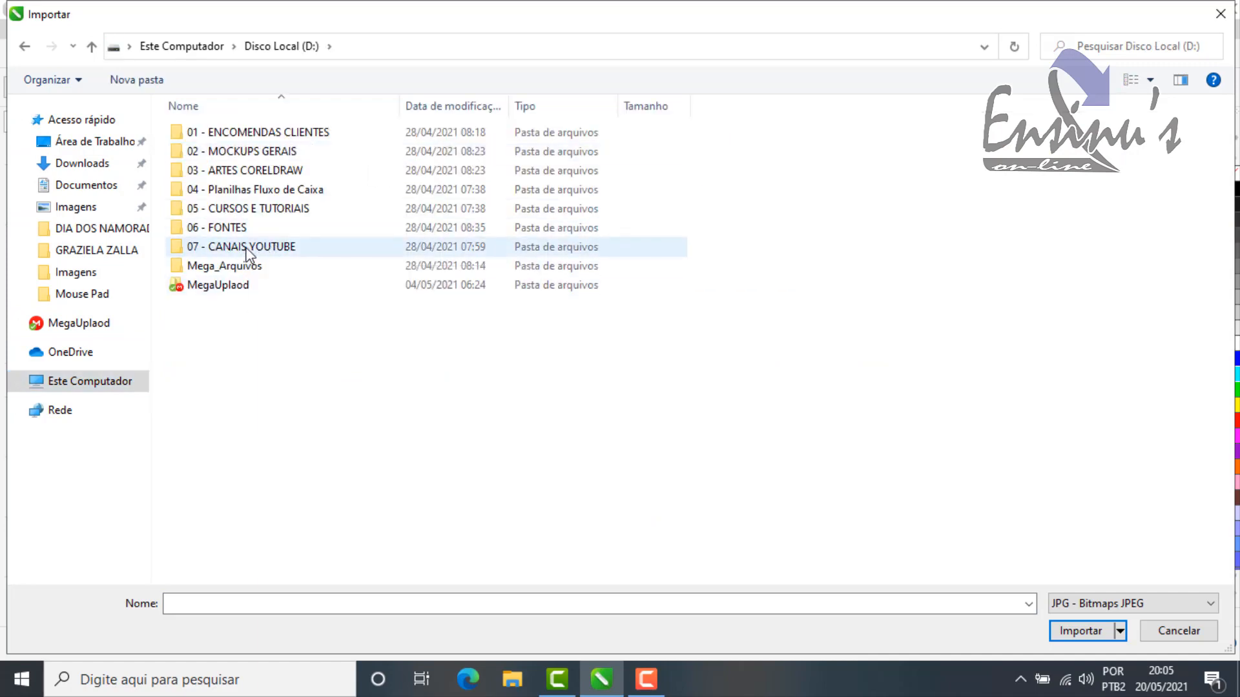
double_click(247, 252)
double_click(223, 152)
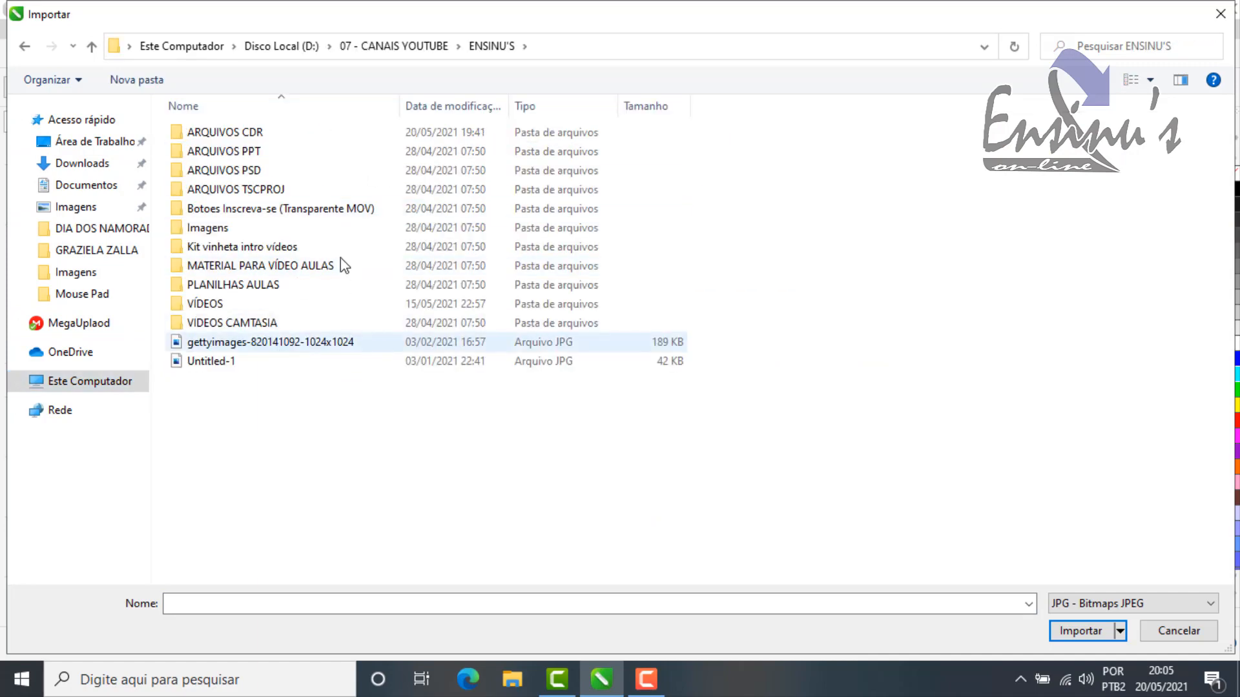
double_click(257, 137)
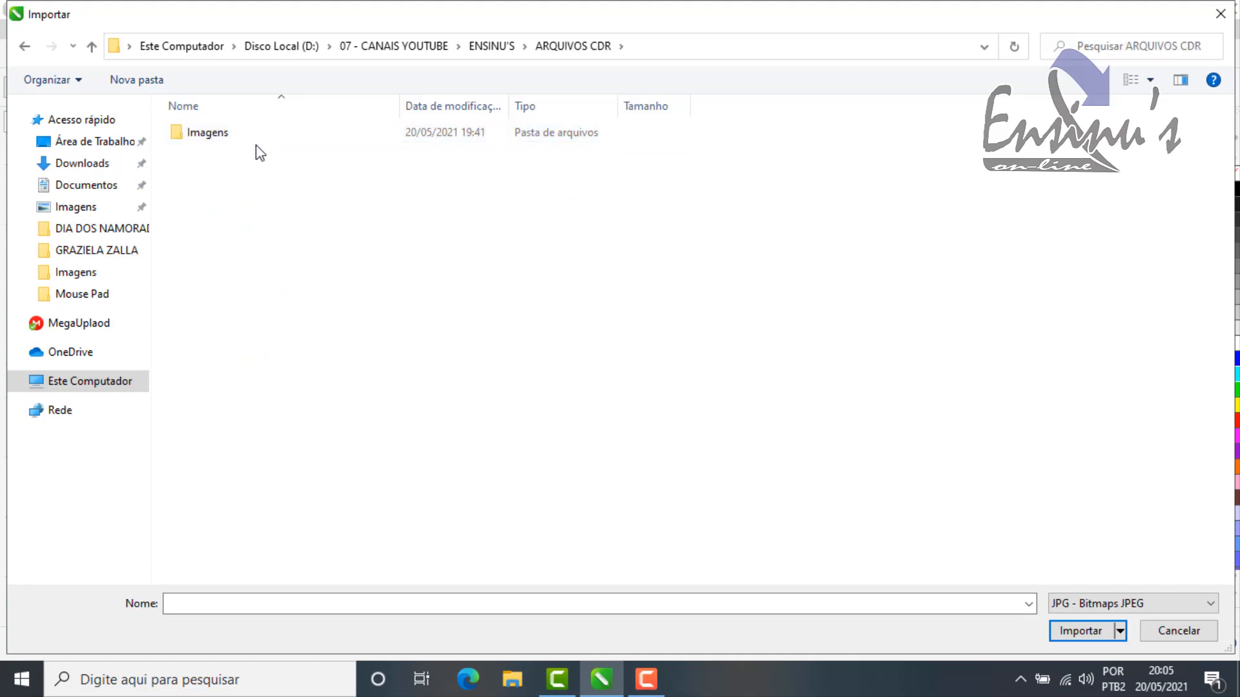
double_click(247, 135)
scroll(869, 362, "down", 10)
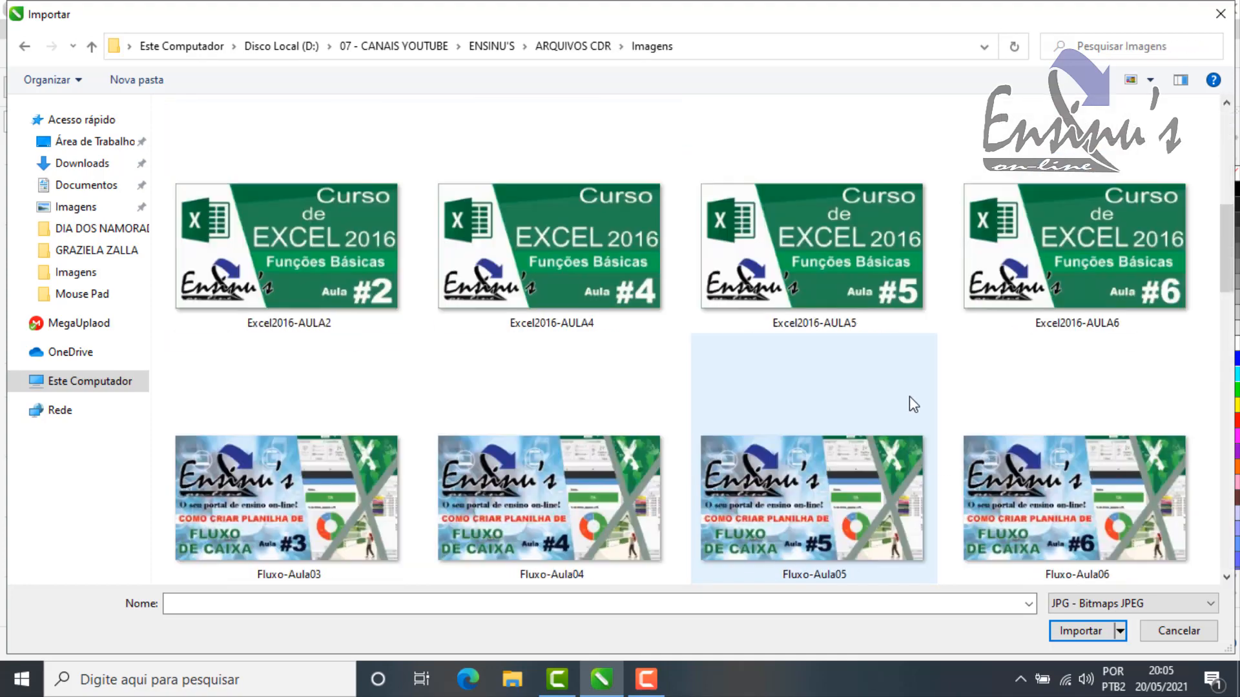
scroll(907, 409, "down", 10)
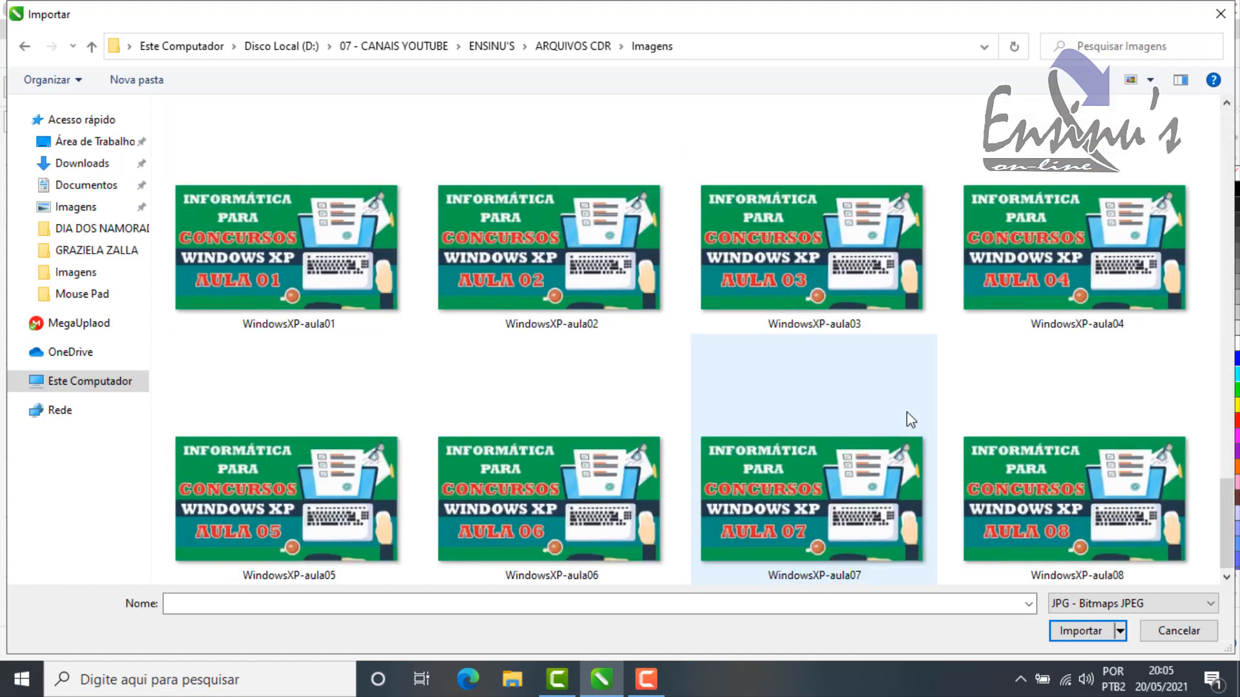
Step: Import logo-png from the ENSINU'S\Imagens folder as the background bitmap and apply it to the page
left_click(489, 47)
double_click(213, 230)
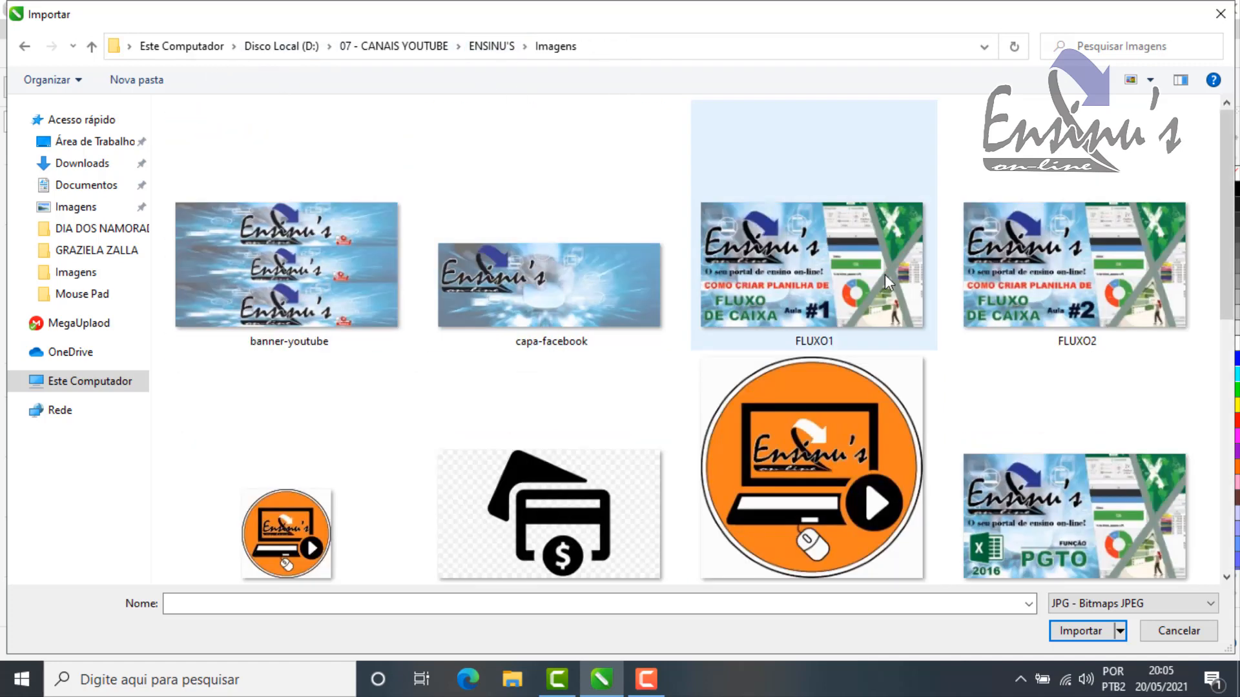
left_click_drag(1226, 208, 1227, 254)
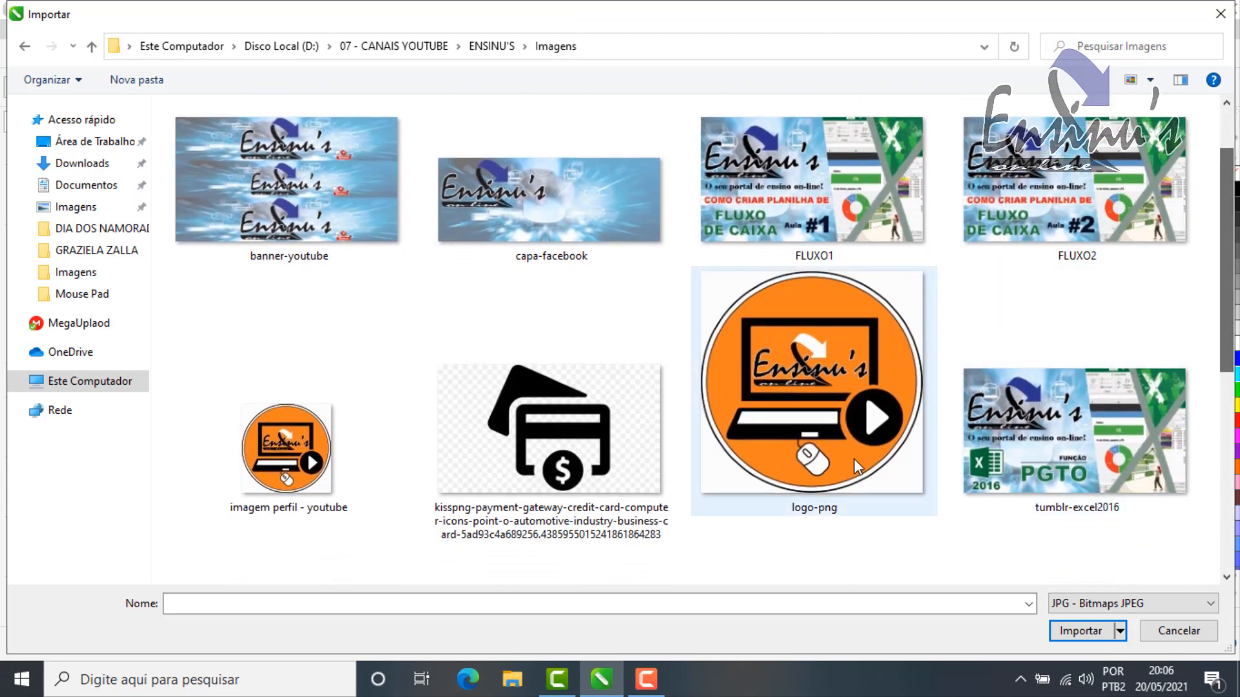
double_click(826, 383)
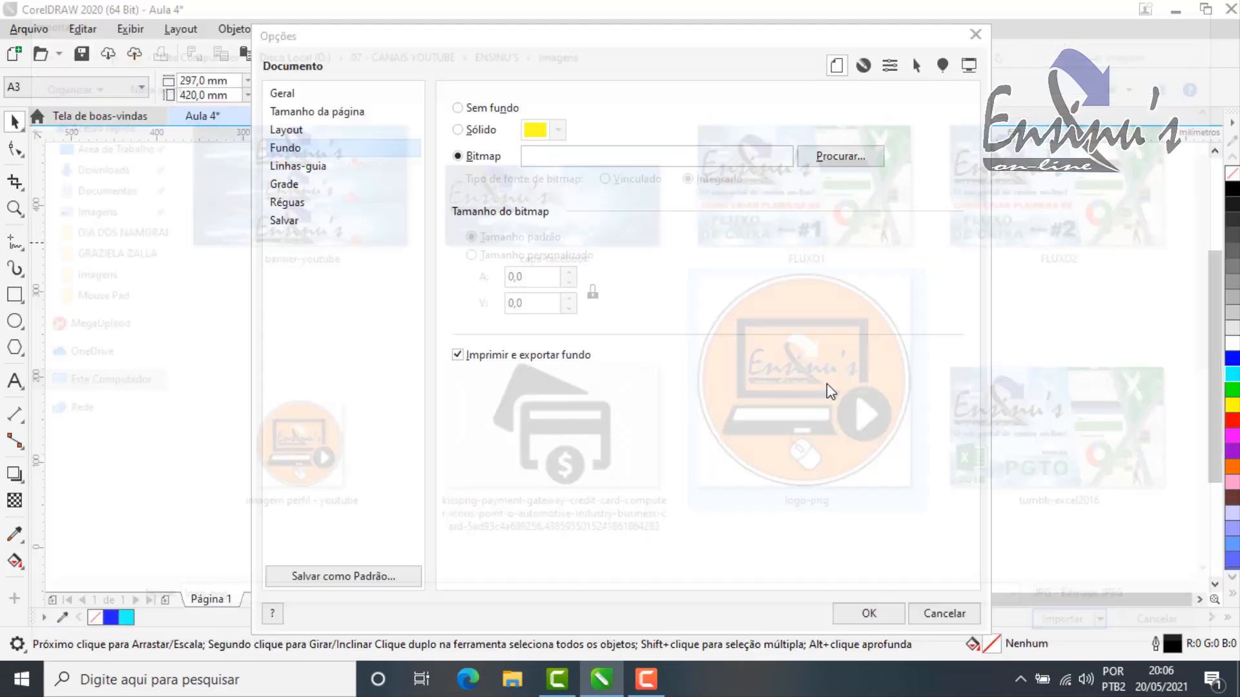
left_click(872, 616)
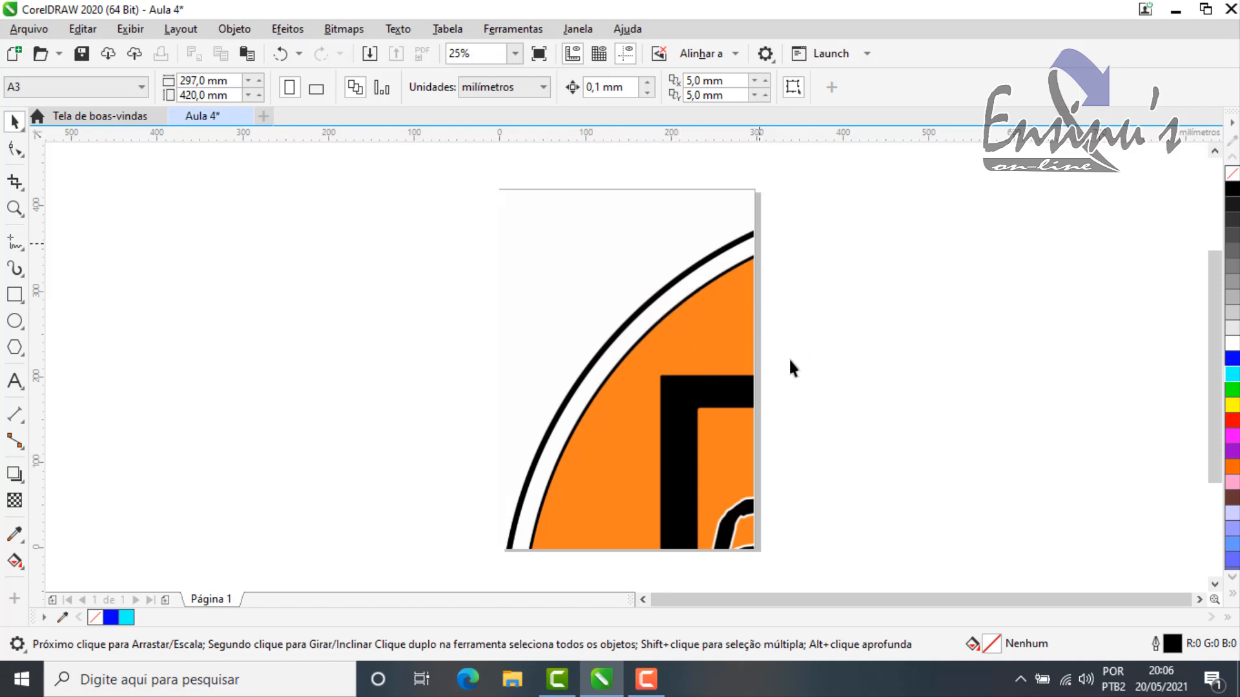
Step: Reopen the document's background options, set the bitmap to a custom size of 200 by 200 with proportions locked, and apply it
double_click(754, 382)
left_click(288, 148)
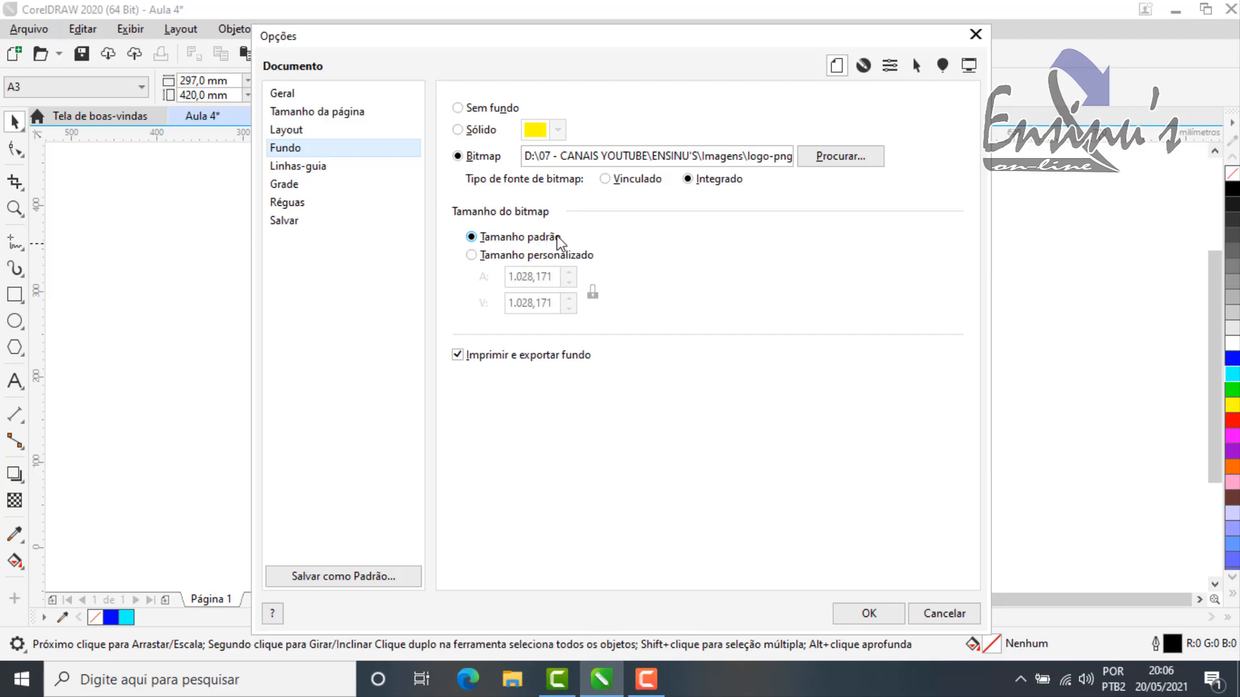
left_click(475, 255)
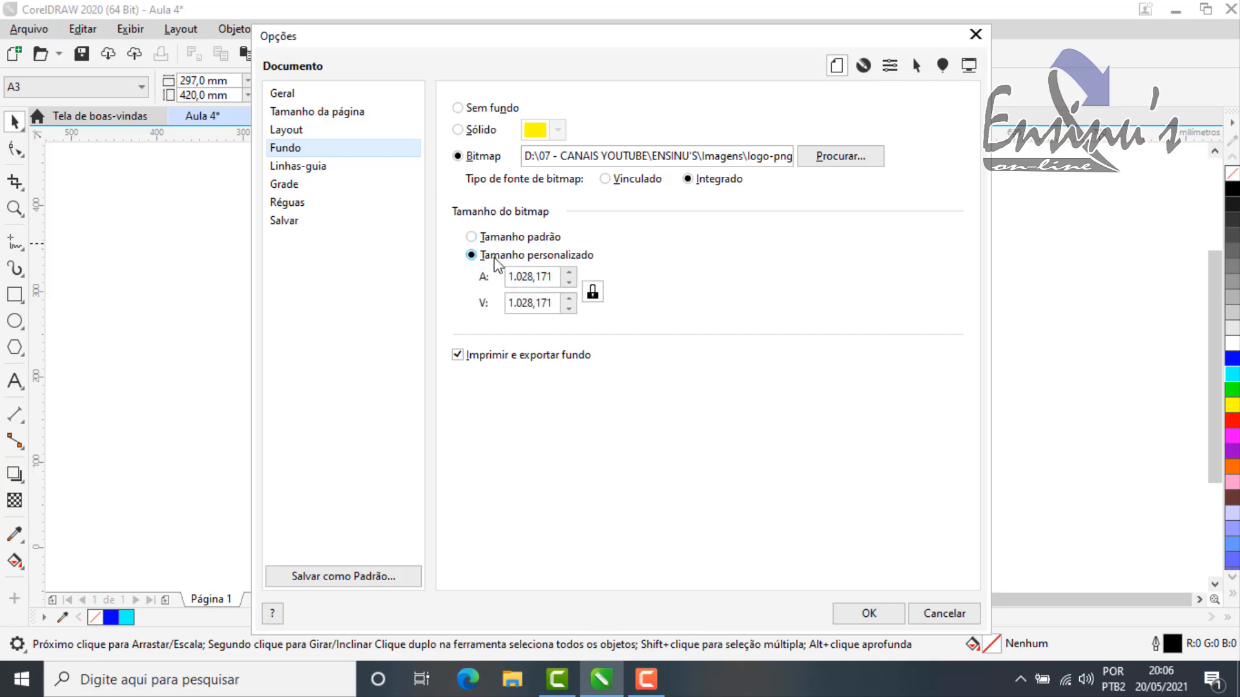
left_click(569, 283)
left_click(568, 283)
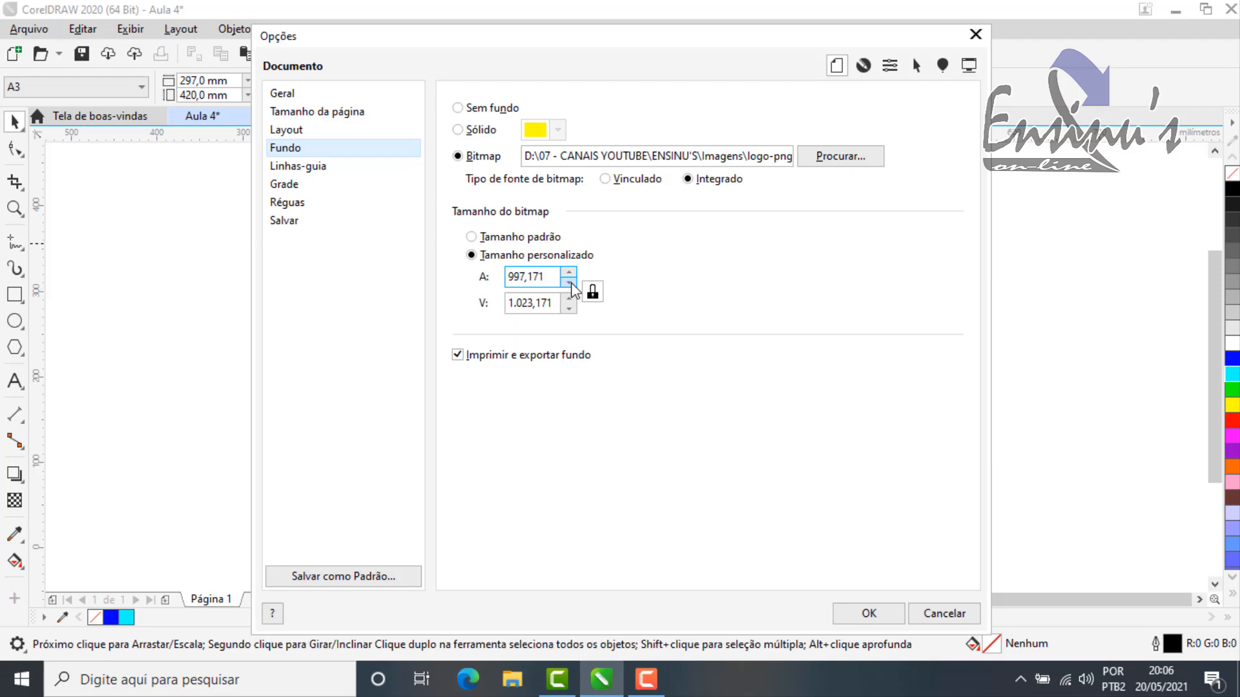
double_click(519, 276)
left_click(519, 277)
double_click(519, 276)
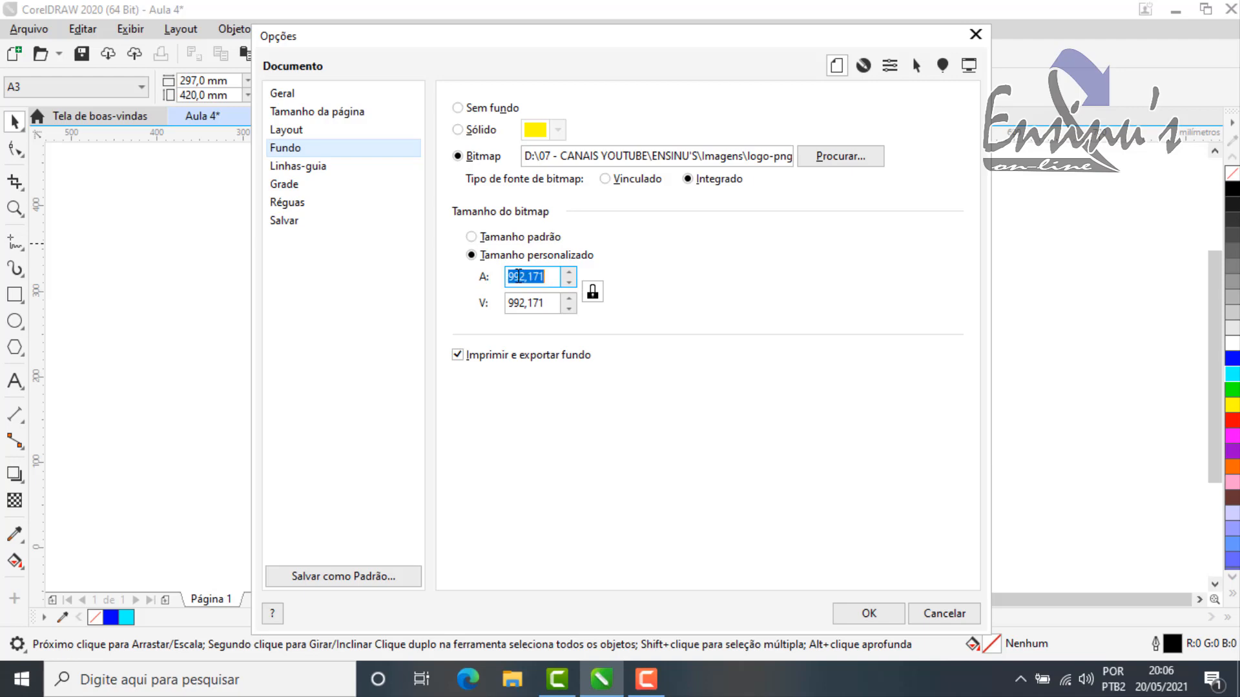
type("200")
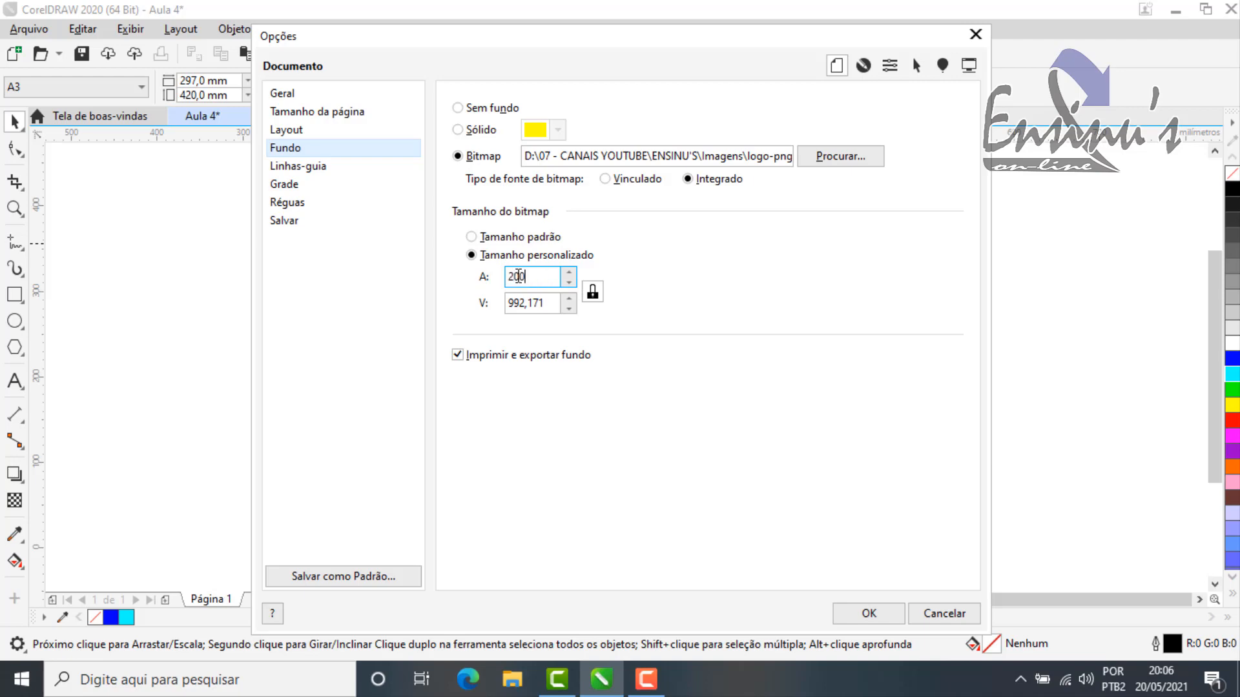
left_click(534, 306)
left_click(869, 614)
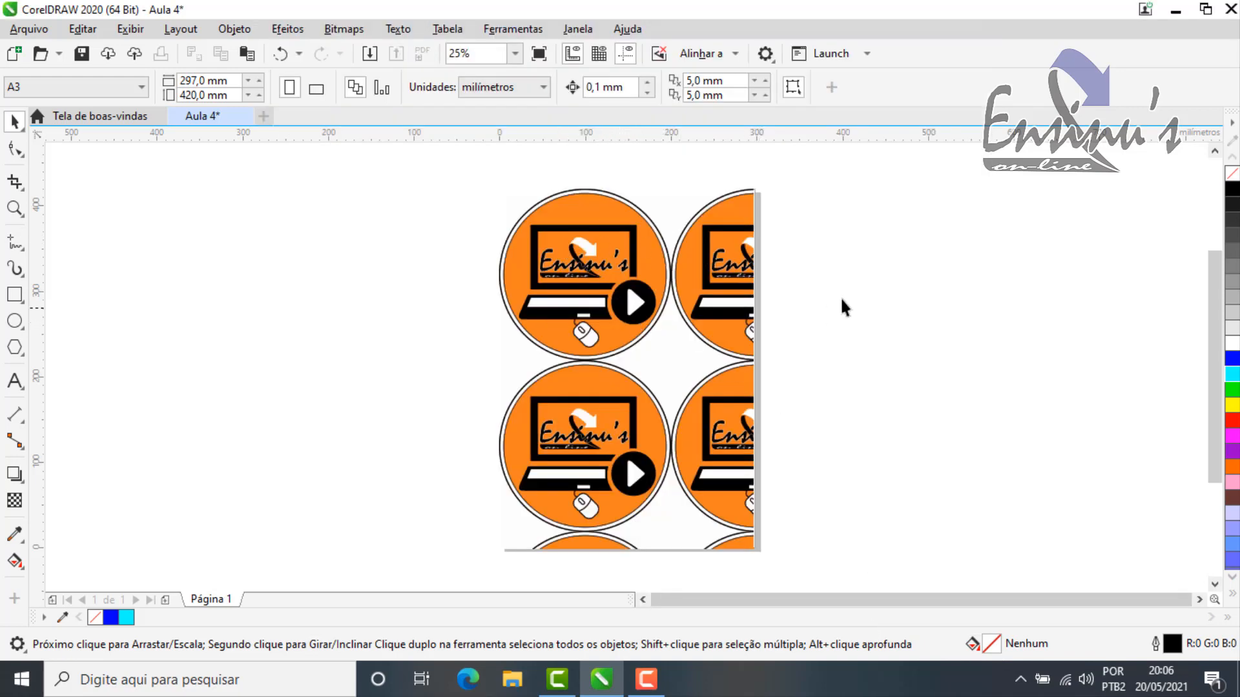
Step: Remove the page background by choosing Sem fundo in the document's background options and applying it
key("ctrl+j")
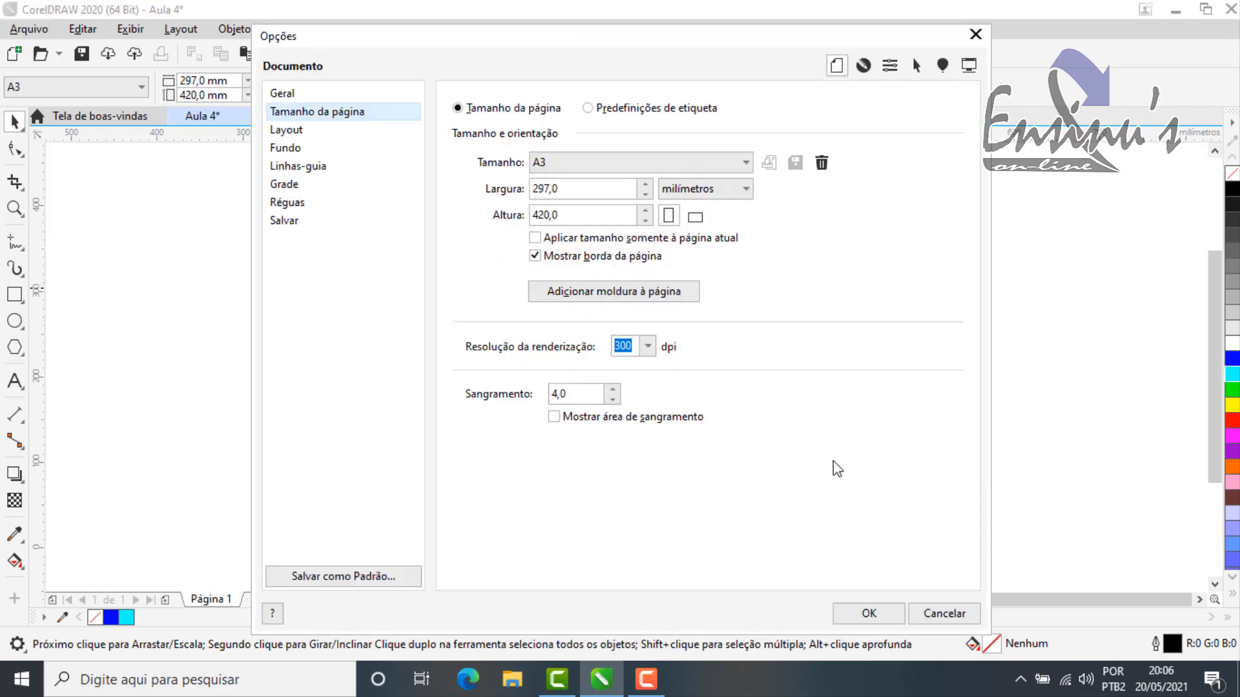
left_click(303, 148)
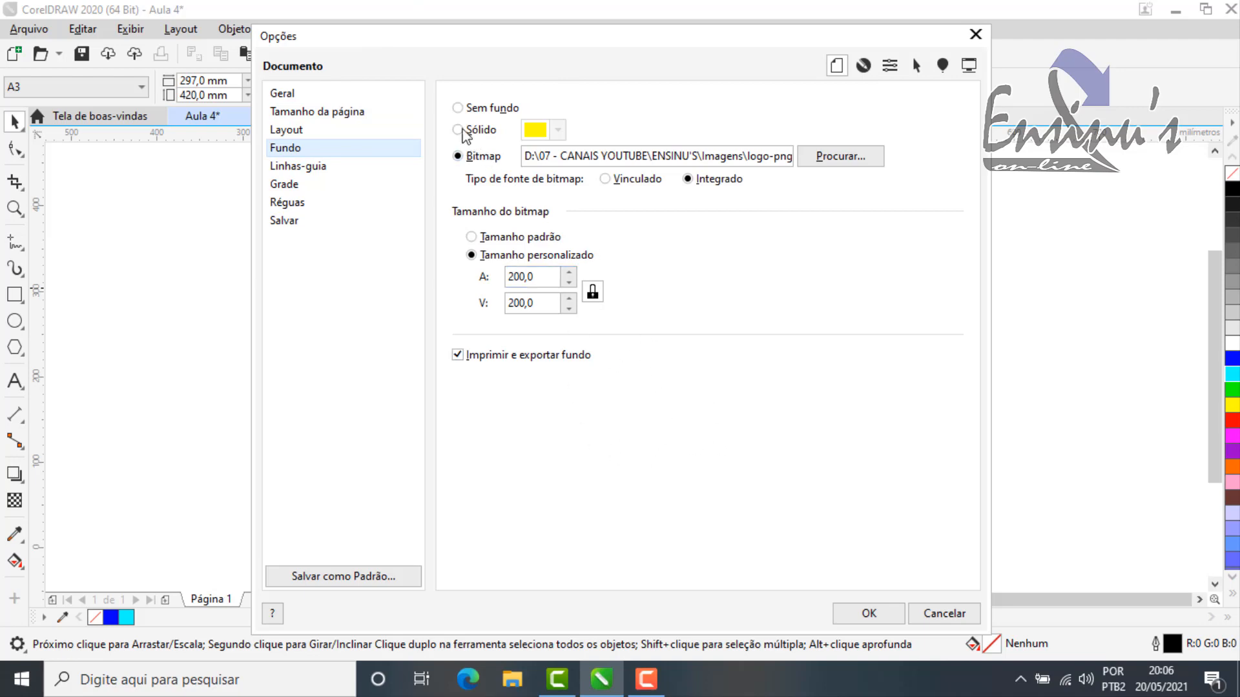
left_click(458, 107)
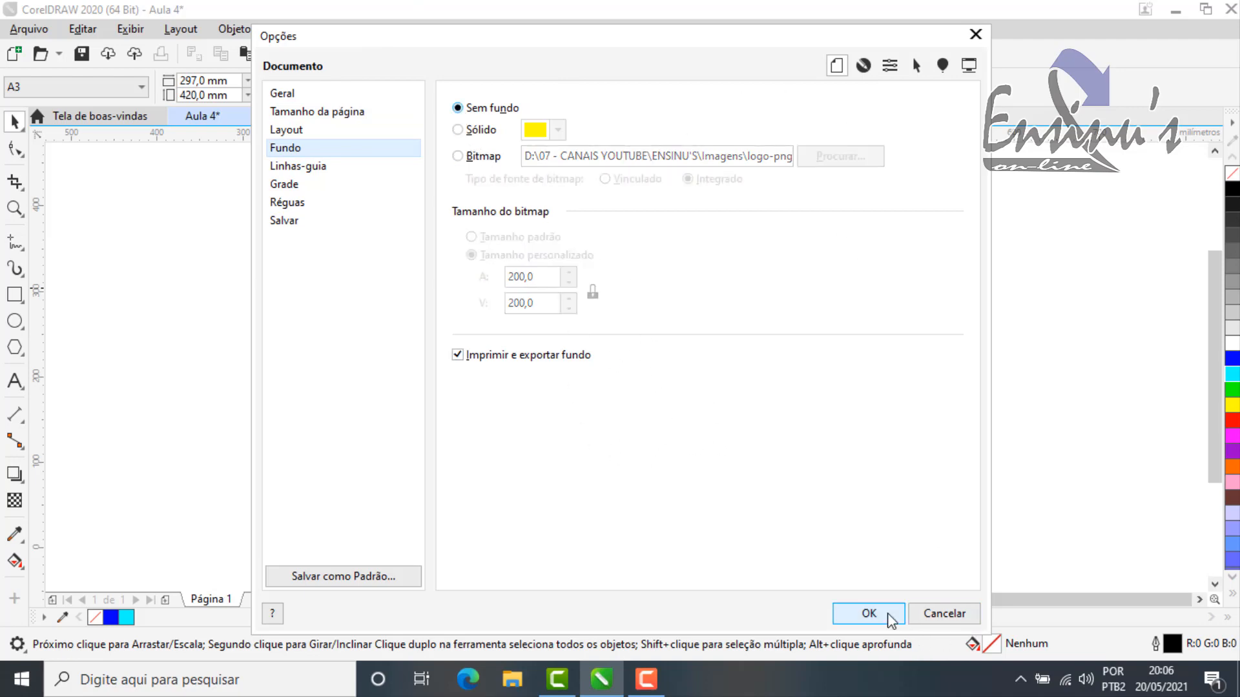
left_click(887, 614)
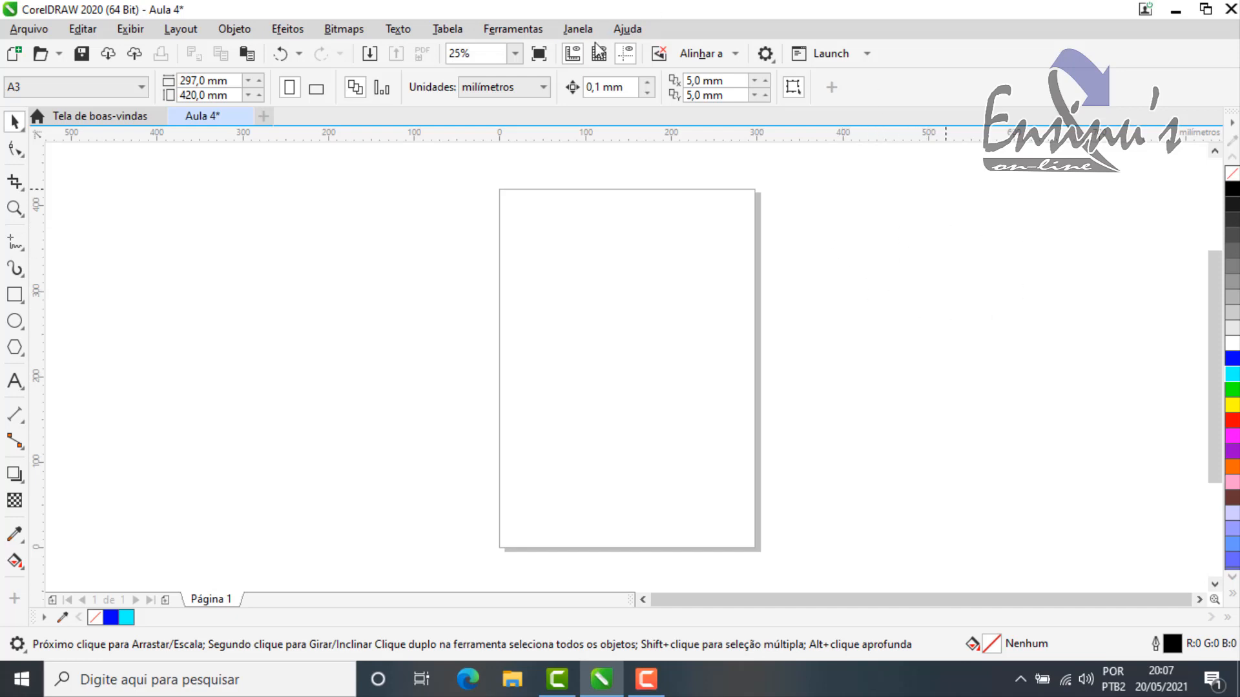
Step: Open the Aparência page of the Personalização options and reposition the dialog so the workspace is visible
left_click(577, 34)
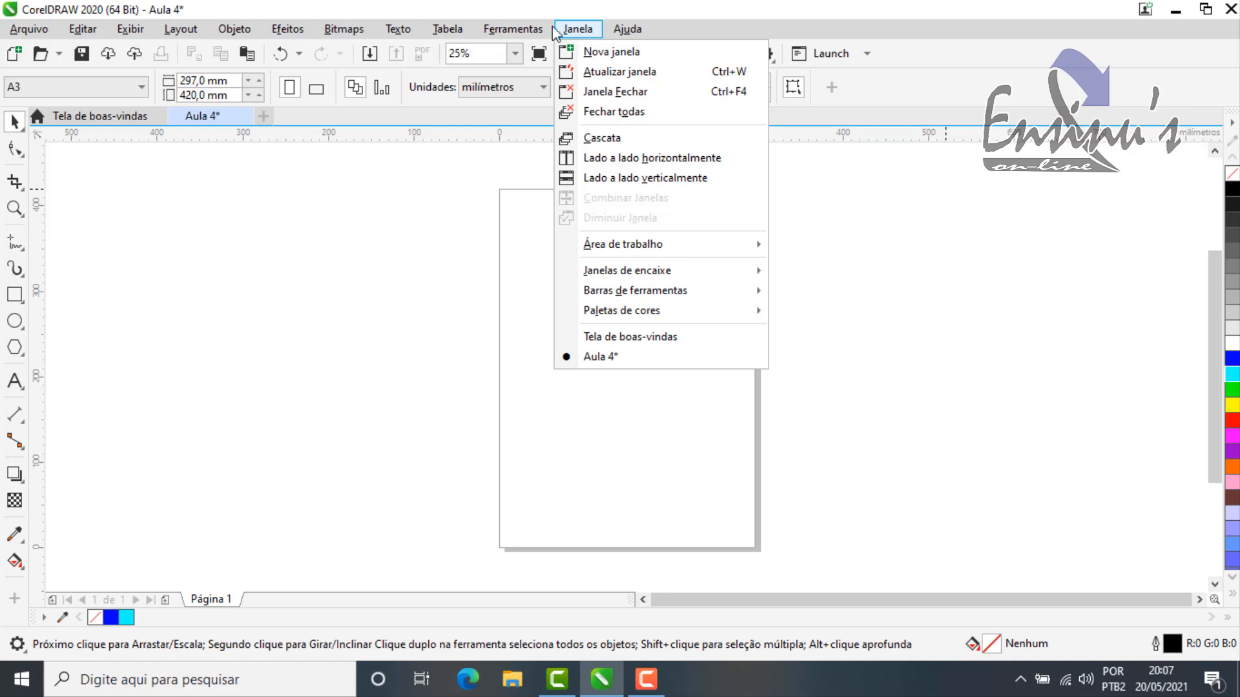
mouse_move(517, 33)
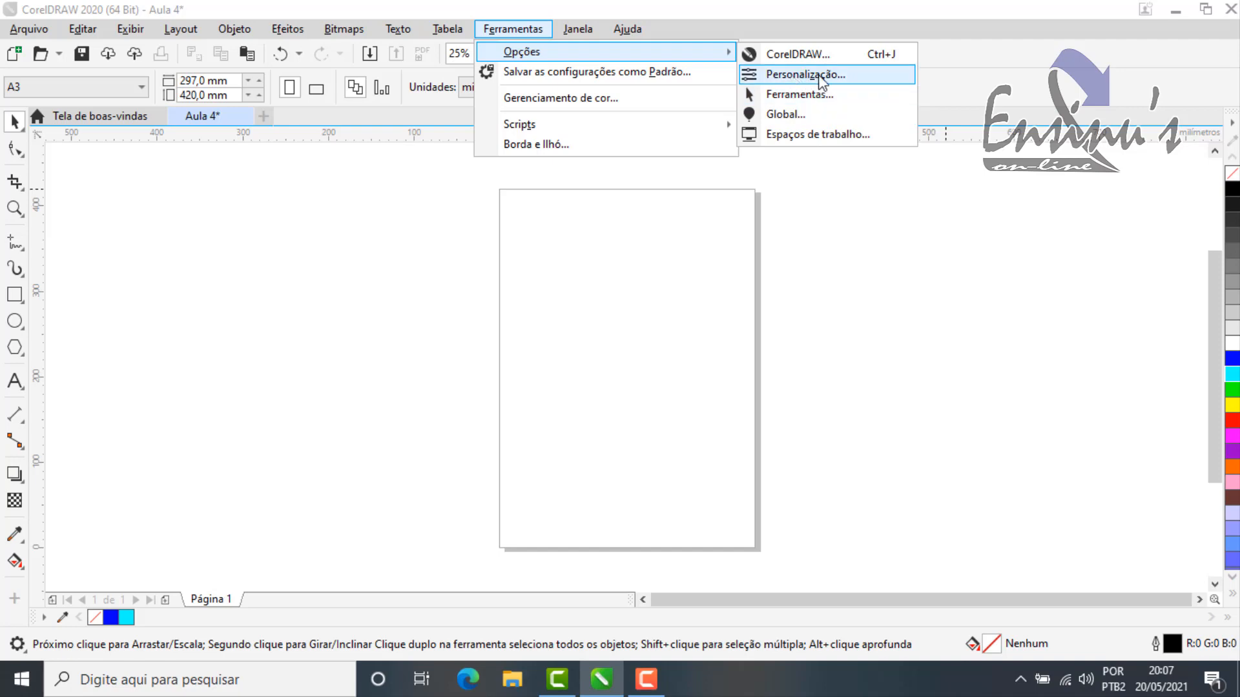
left_click(838, 76)
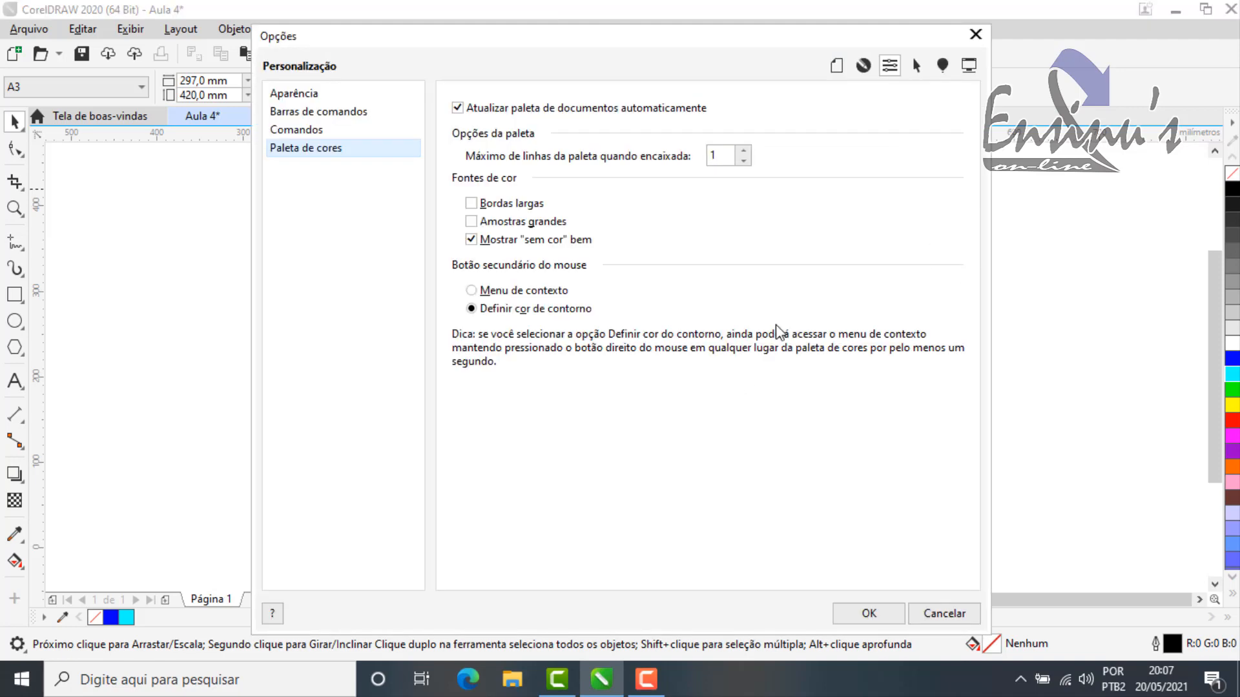
left_click(301, 95)
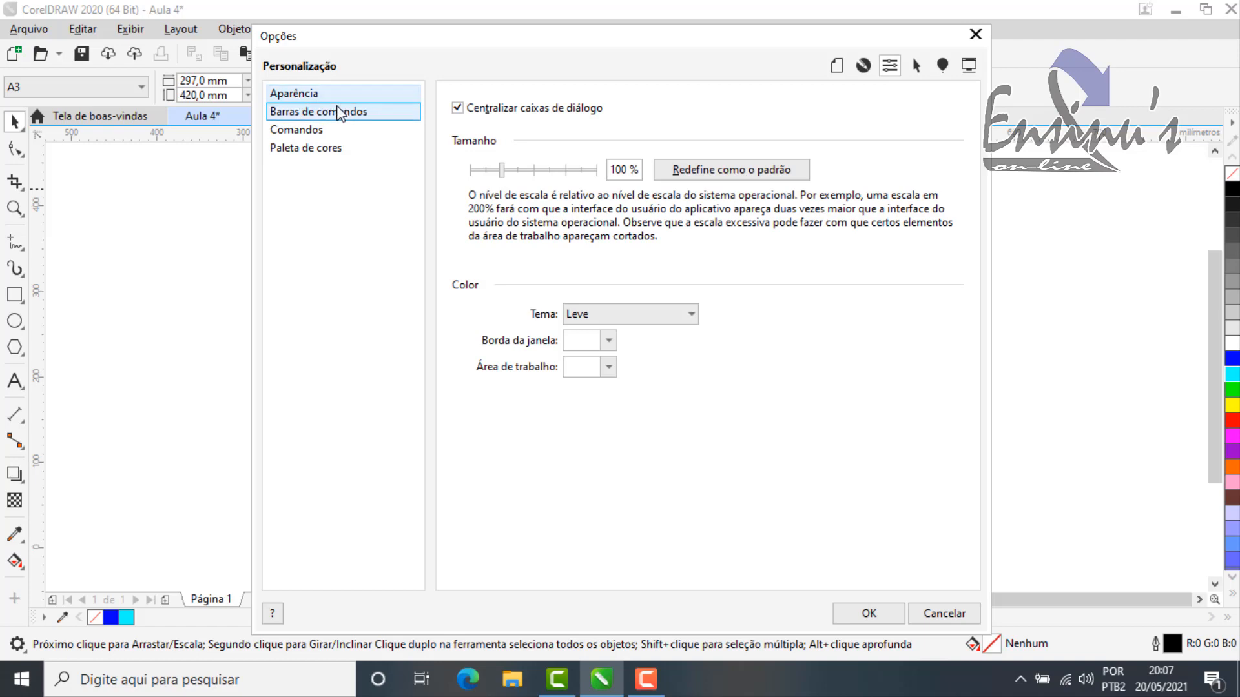
left_click_drag(548, 46, 521, 31)
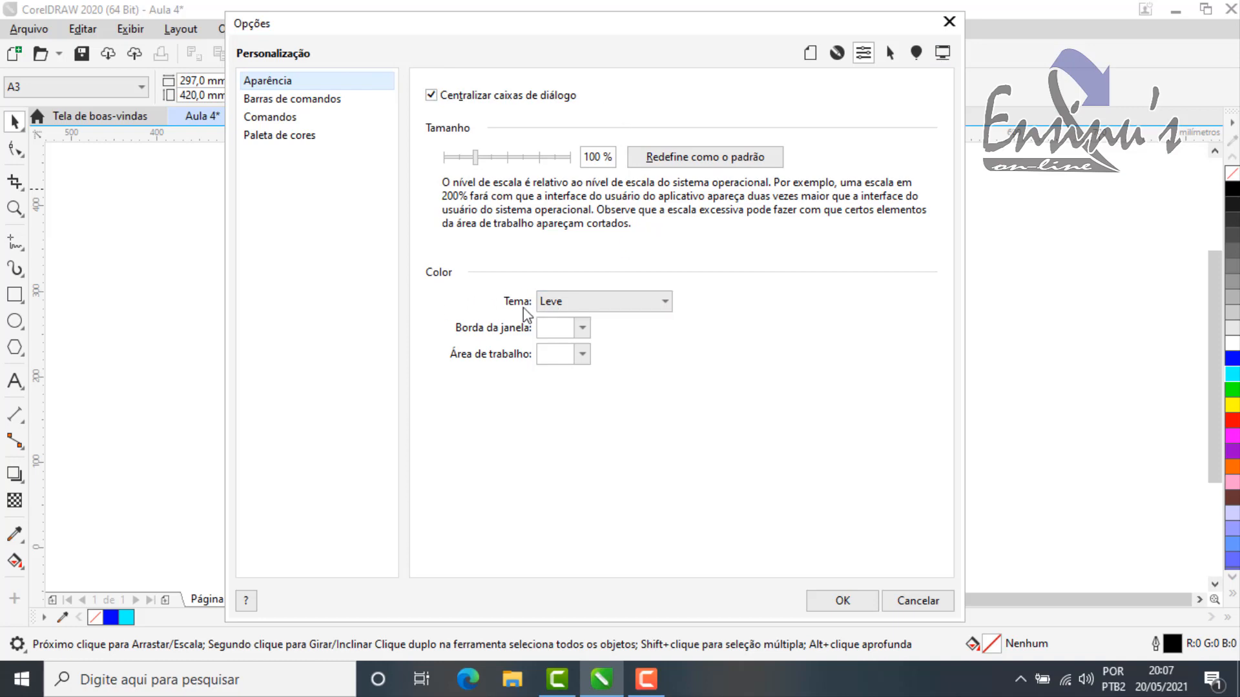
left_click_drag(740, 45, 836, 154)
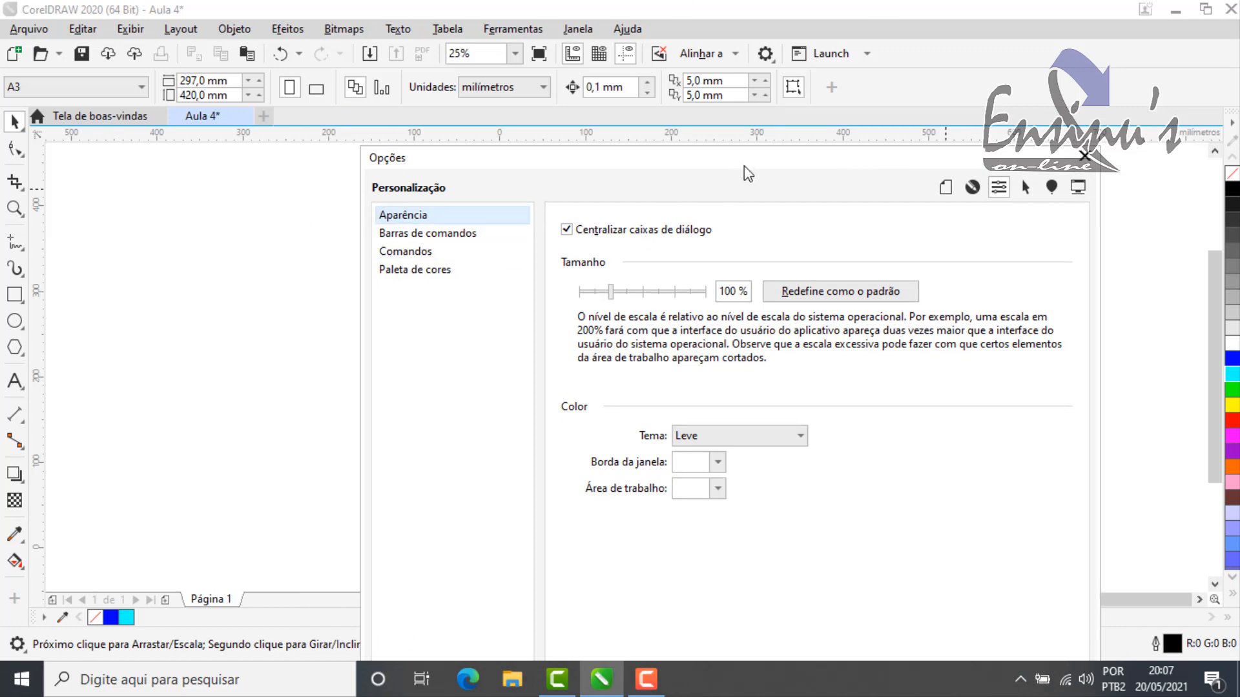
left_click_drag(742, 166, 722, 93)
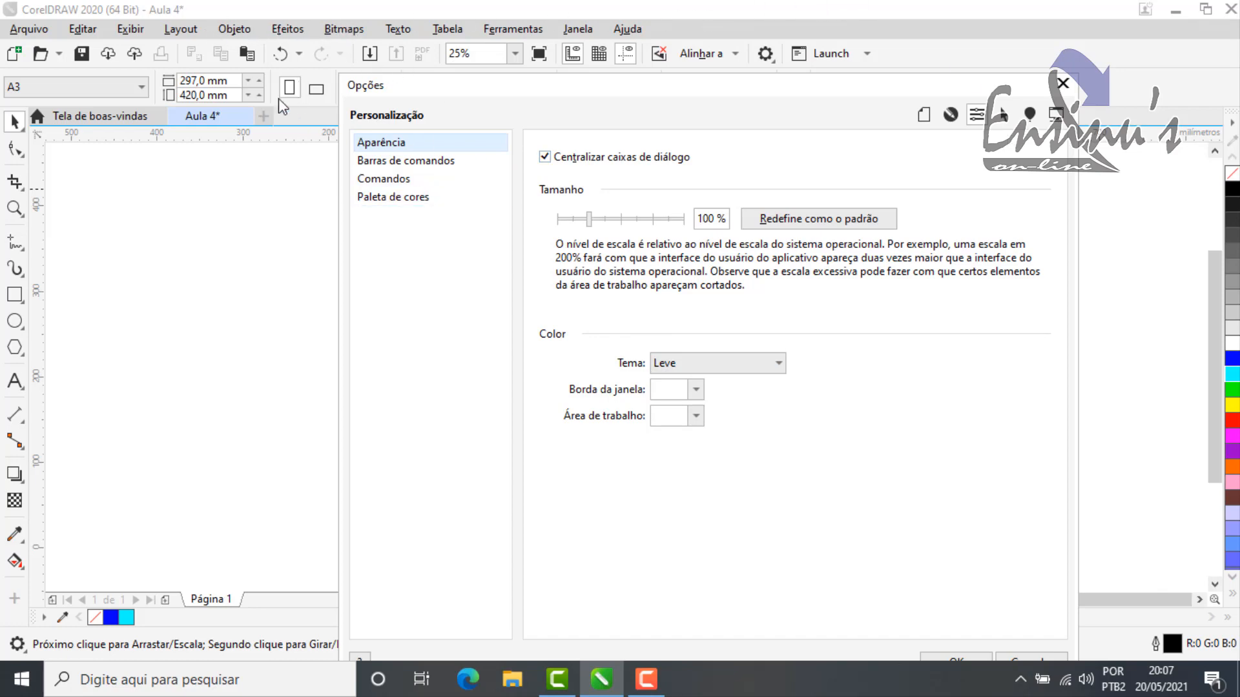
Step: Try the interface themes Médio, Escuro and Preto in turn, moving the dialog aside to view the workspace
left_click(748, 363)
left_click(668, 396)
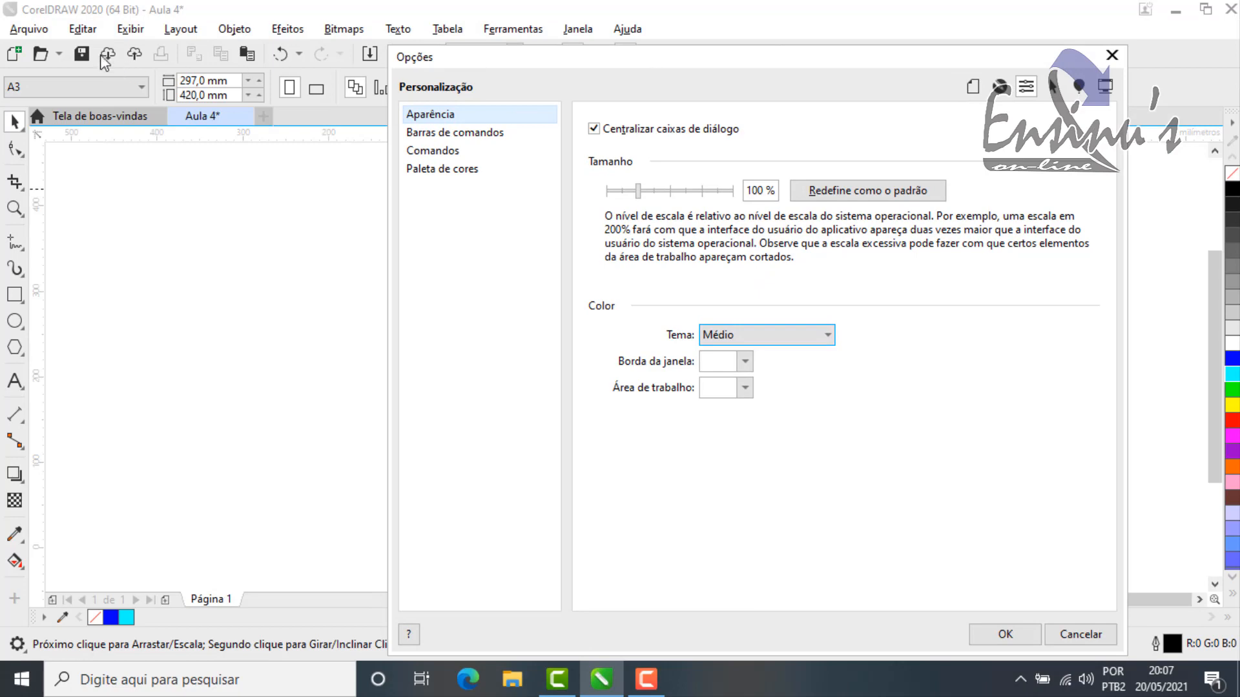
left_click(819, 336)
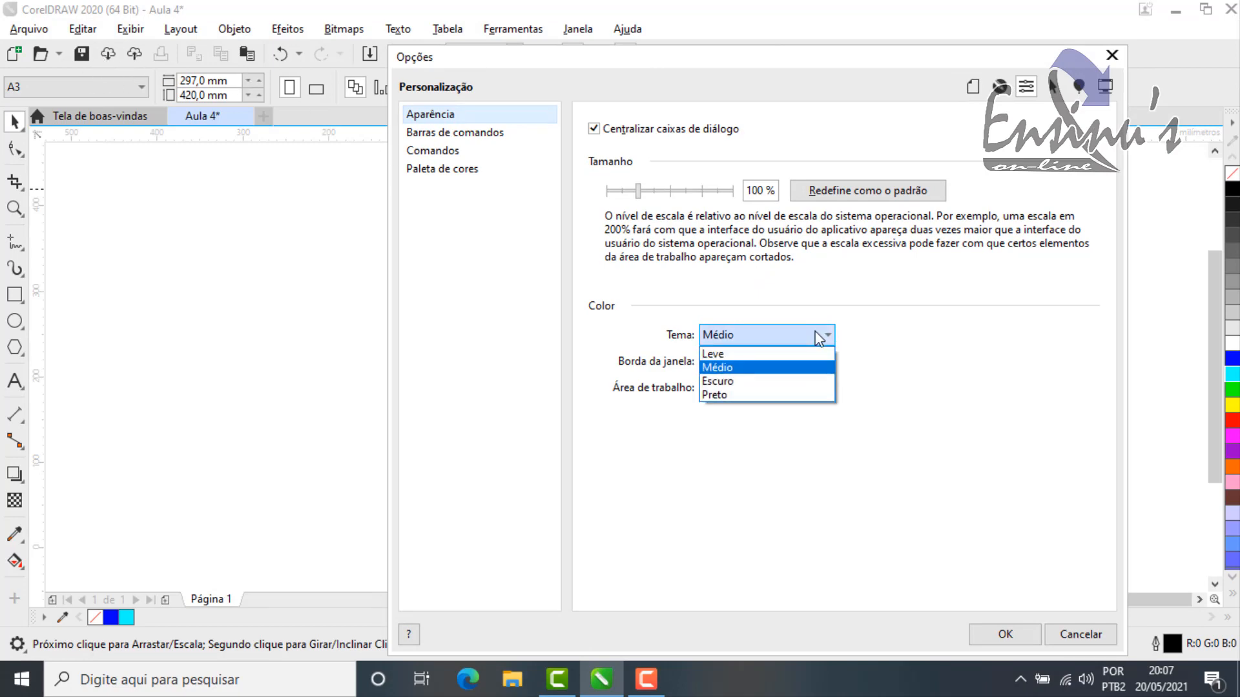
left_click(728, 382)
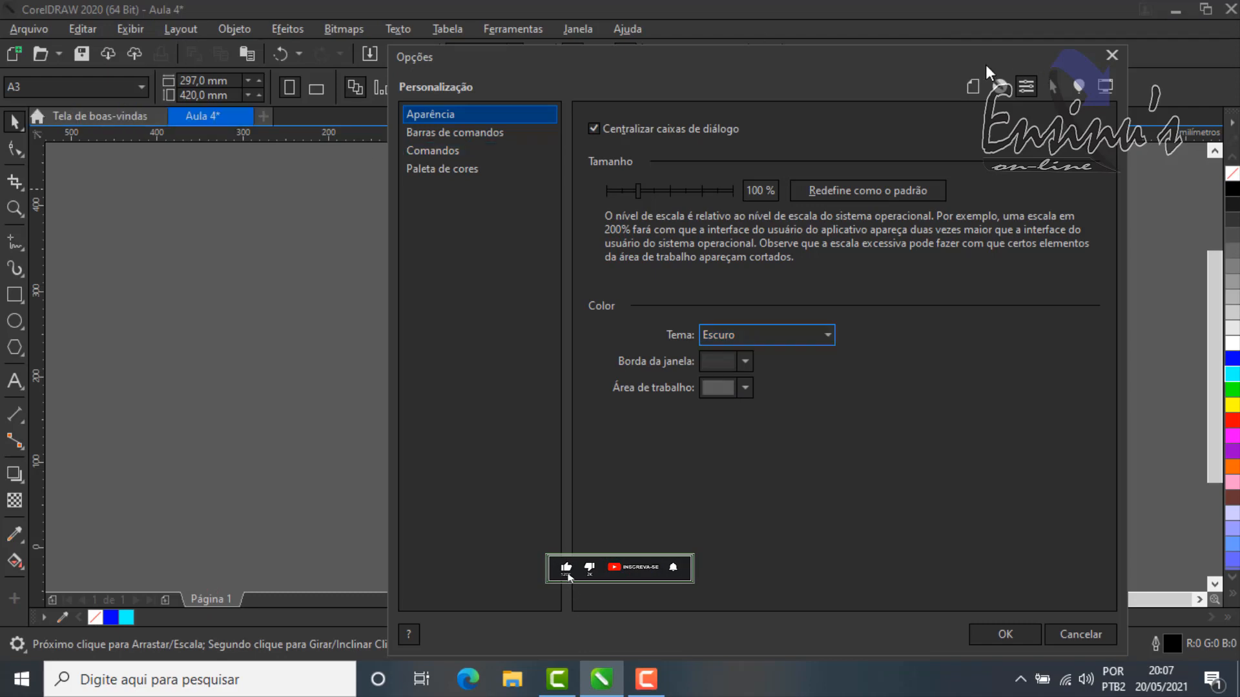
left_click_drag(986, 65, 809, 20)
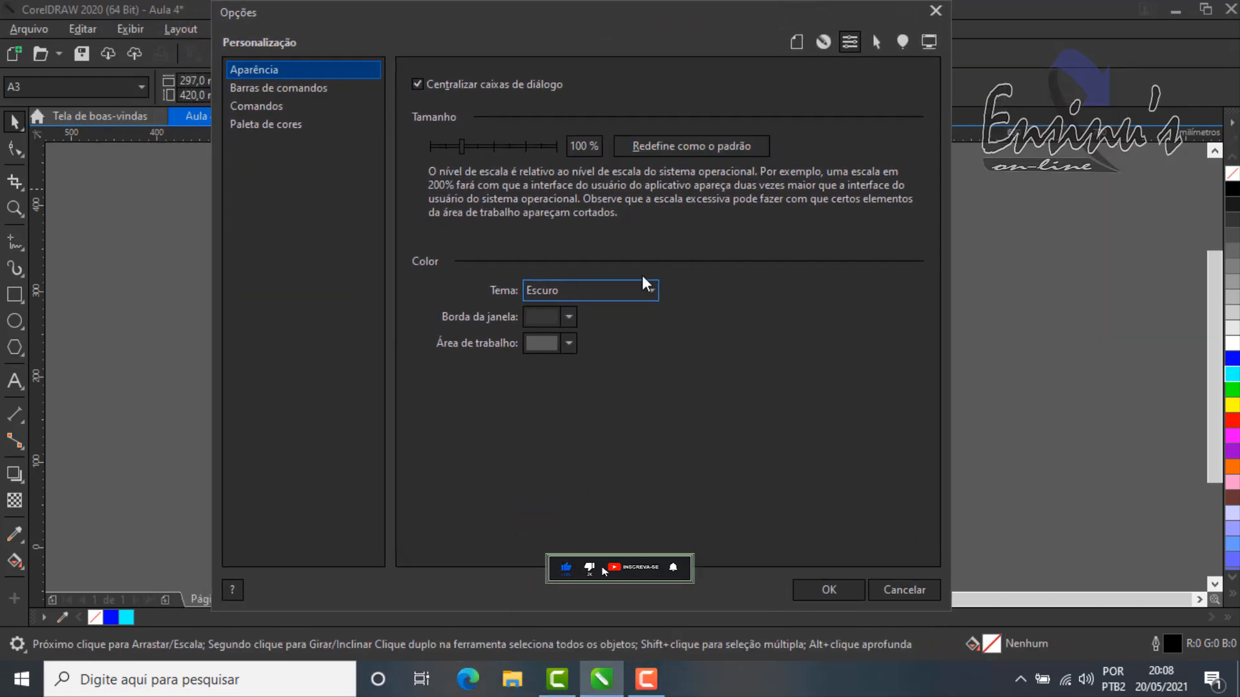
left_click(633, 292)
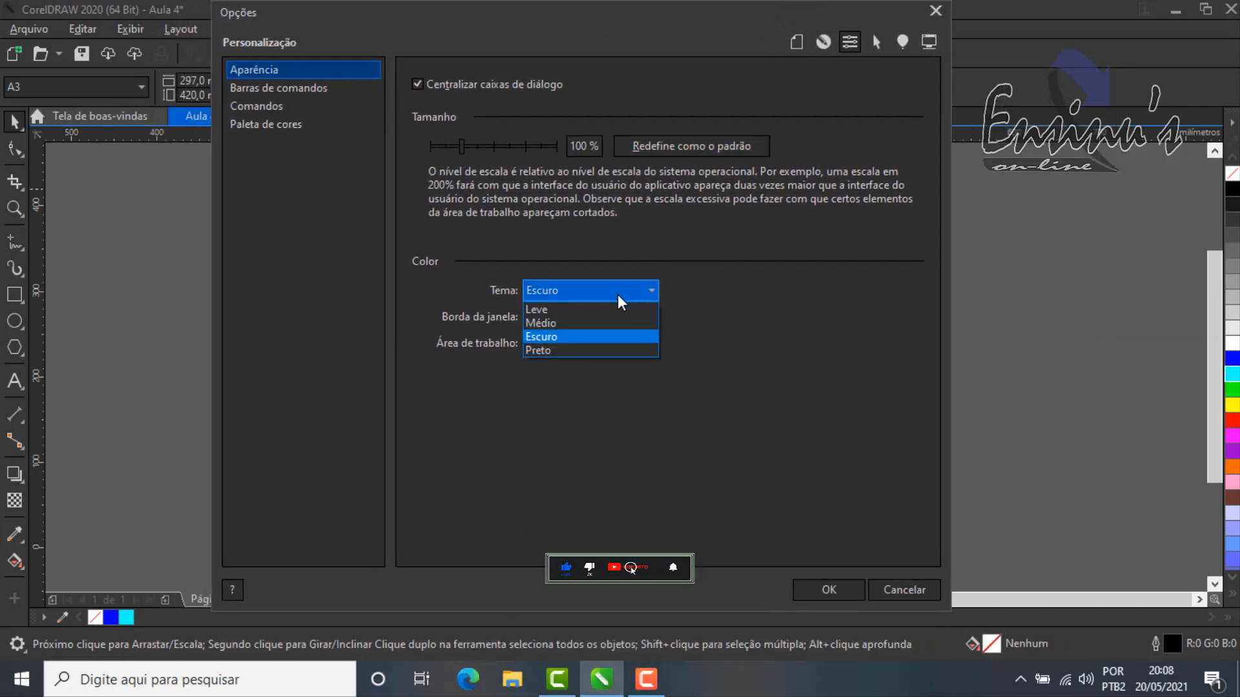
left_click(587, 350)
left_click_drag(685, 14, 808, 38)
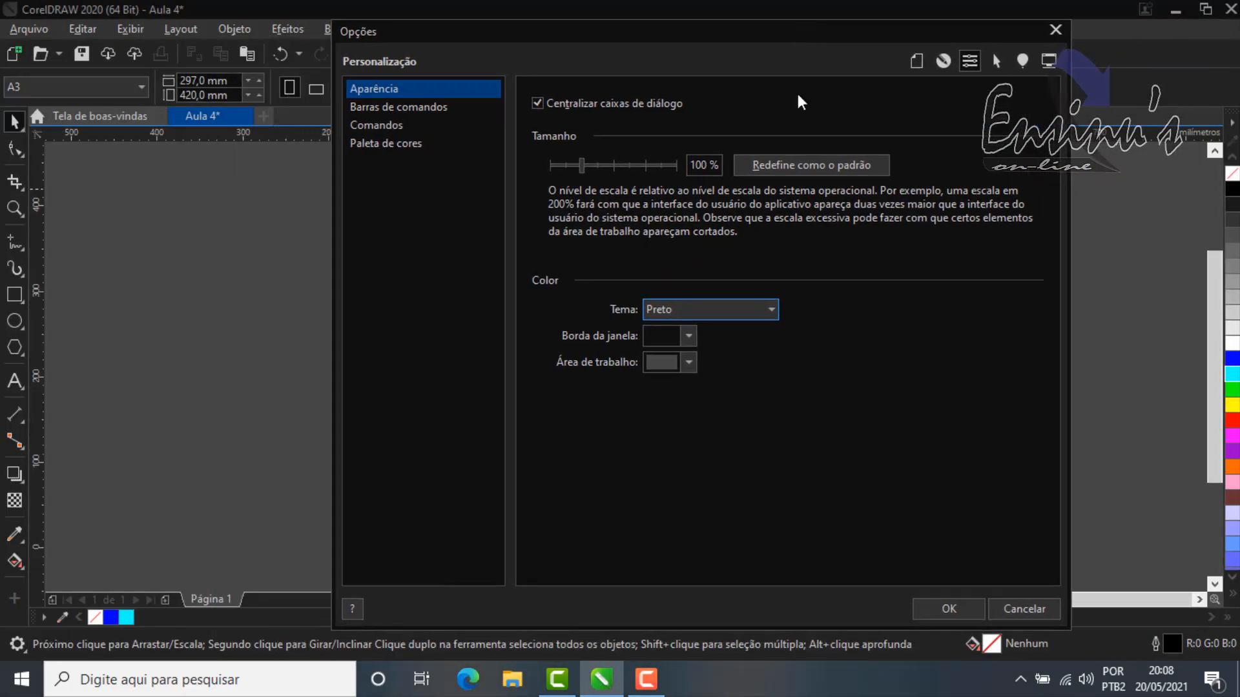
Step: Change the window border colour to red, #F51313
left_click(692, 343)
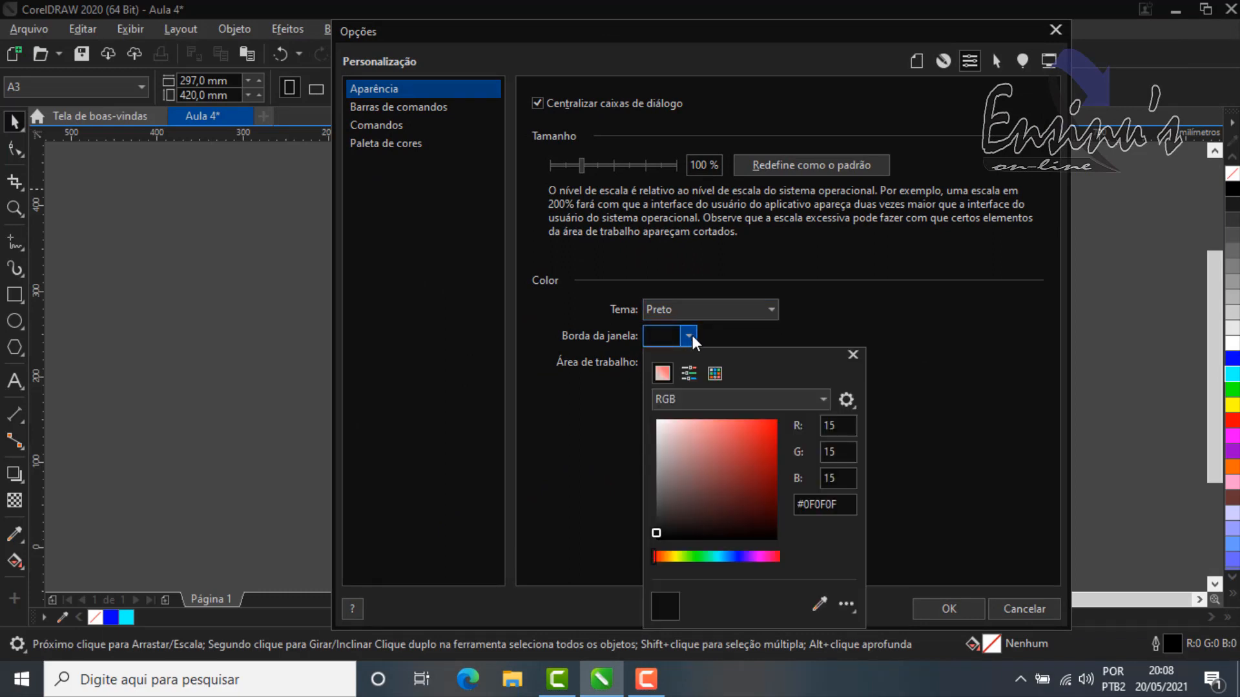
left_click(768, 425)
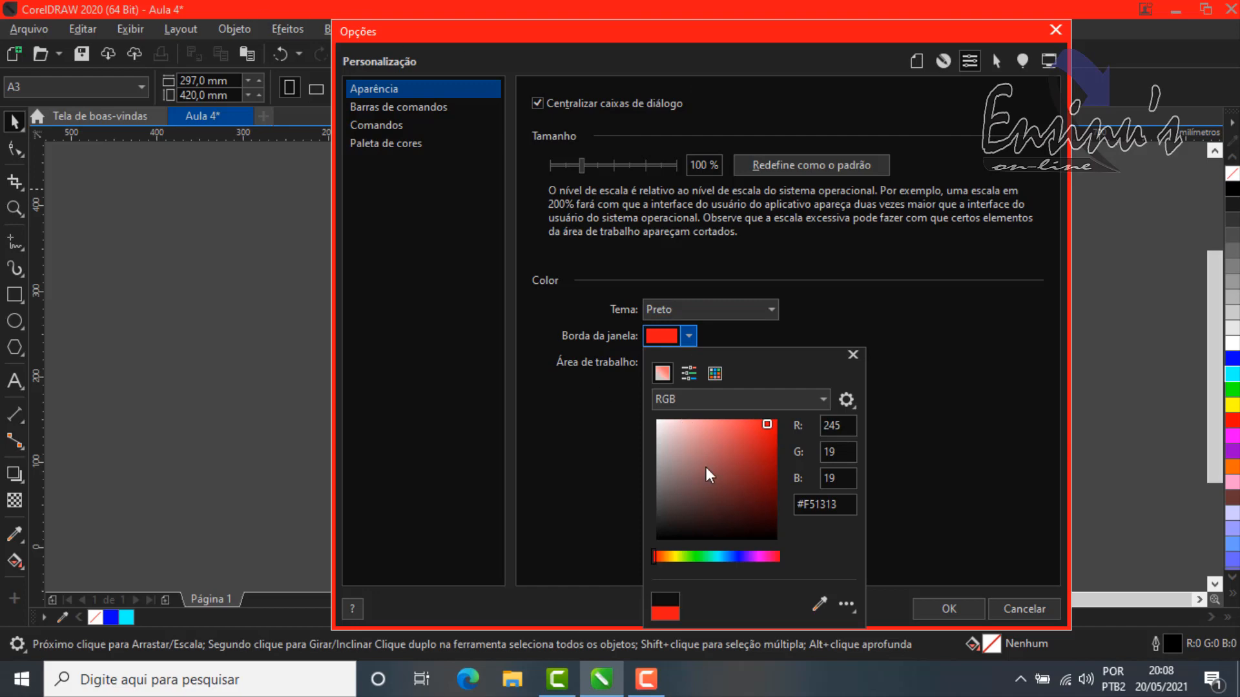
left_click(918, 303)
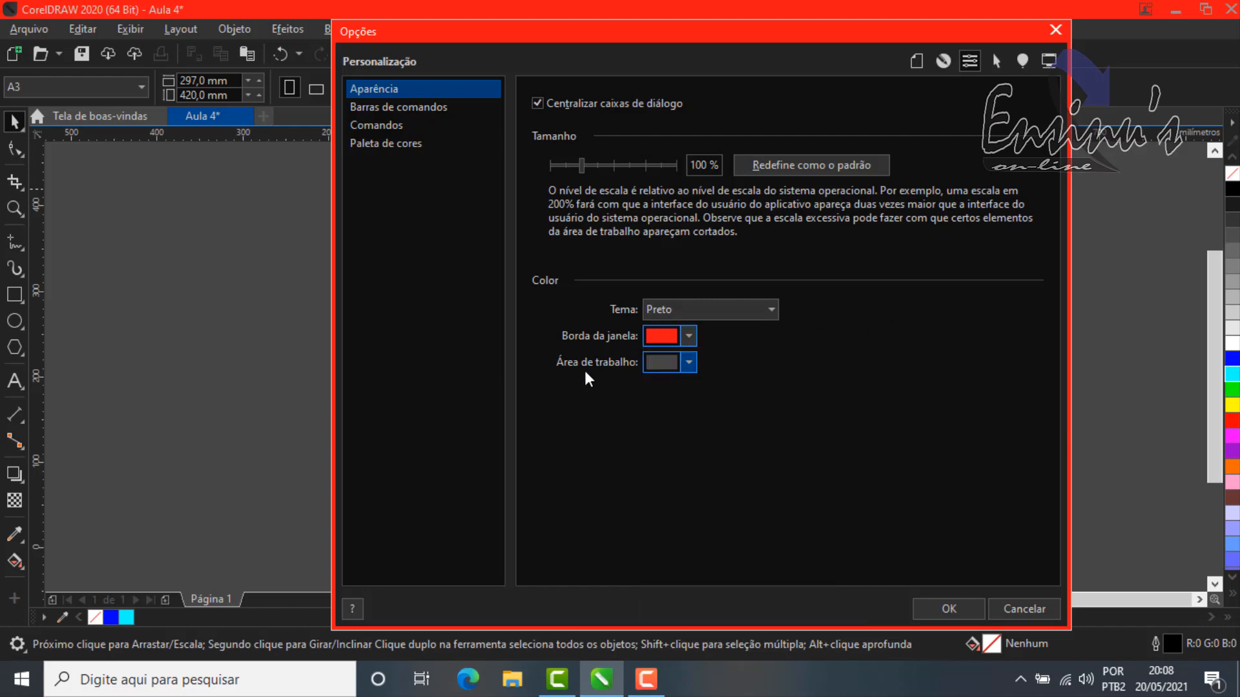
Step: Change the work area colour to a strong blue and move the dialog aside to reveal the page
left_click(690, 361)
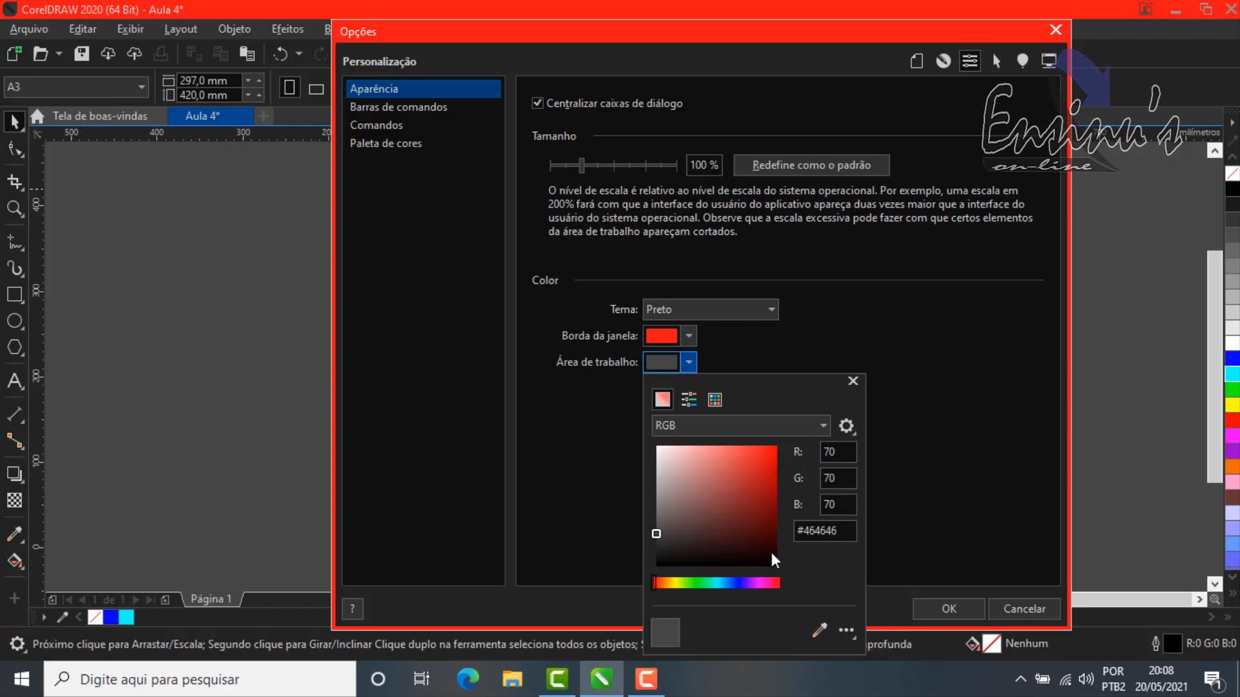
left_click(738, 584)
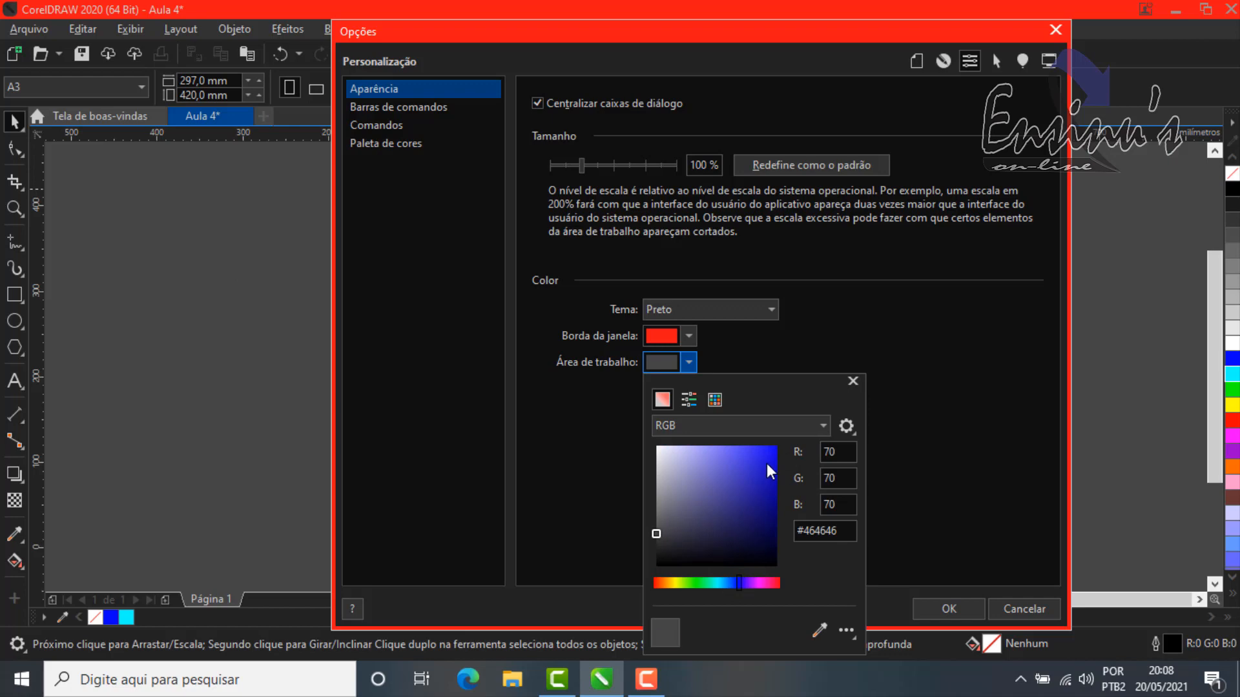
left_click(766, 462)
left_click(891, 33)
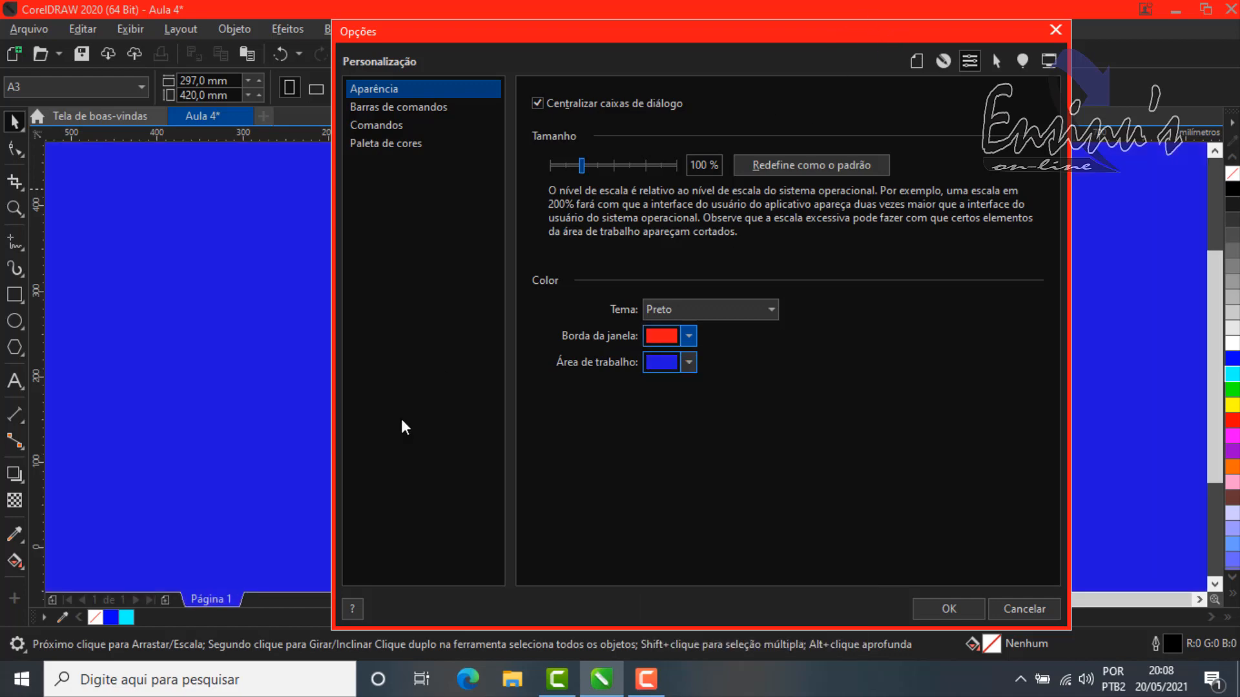
left_click_drag(973, 31, 588, 242)
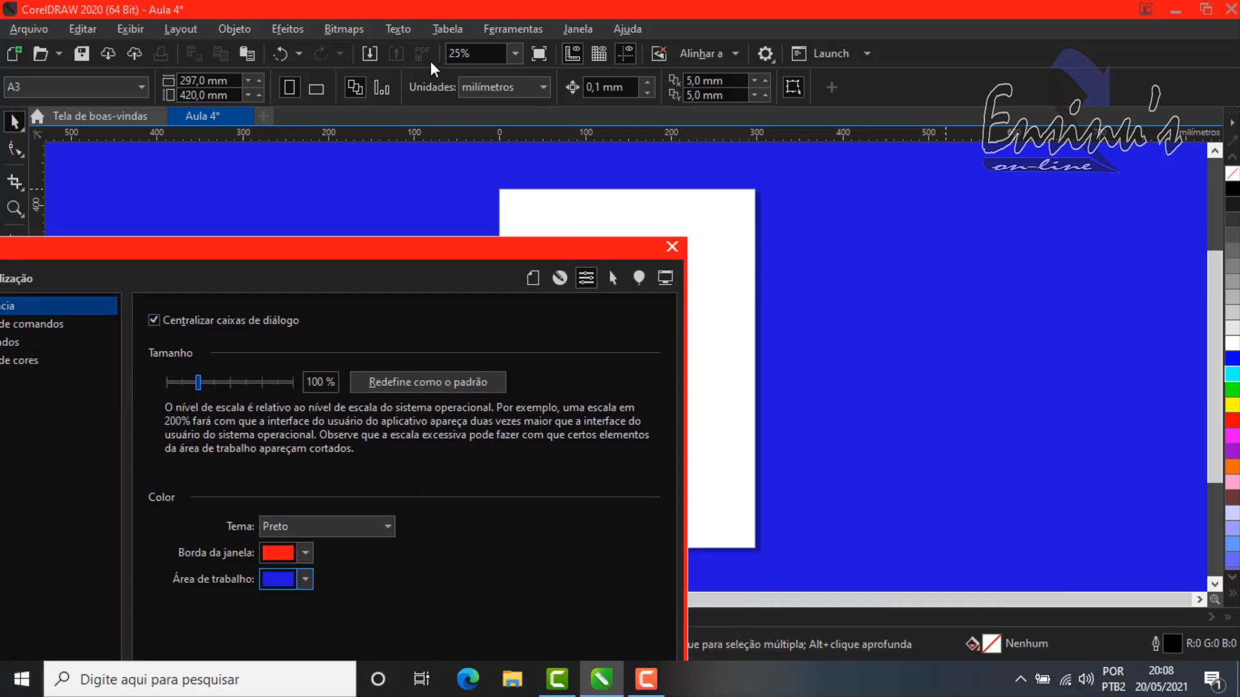
Step: Switch the interface theme to Escuro, then cancel the options dialog to discard all the appearance changes
left_click(336, 533)
left_click(338, 571)
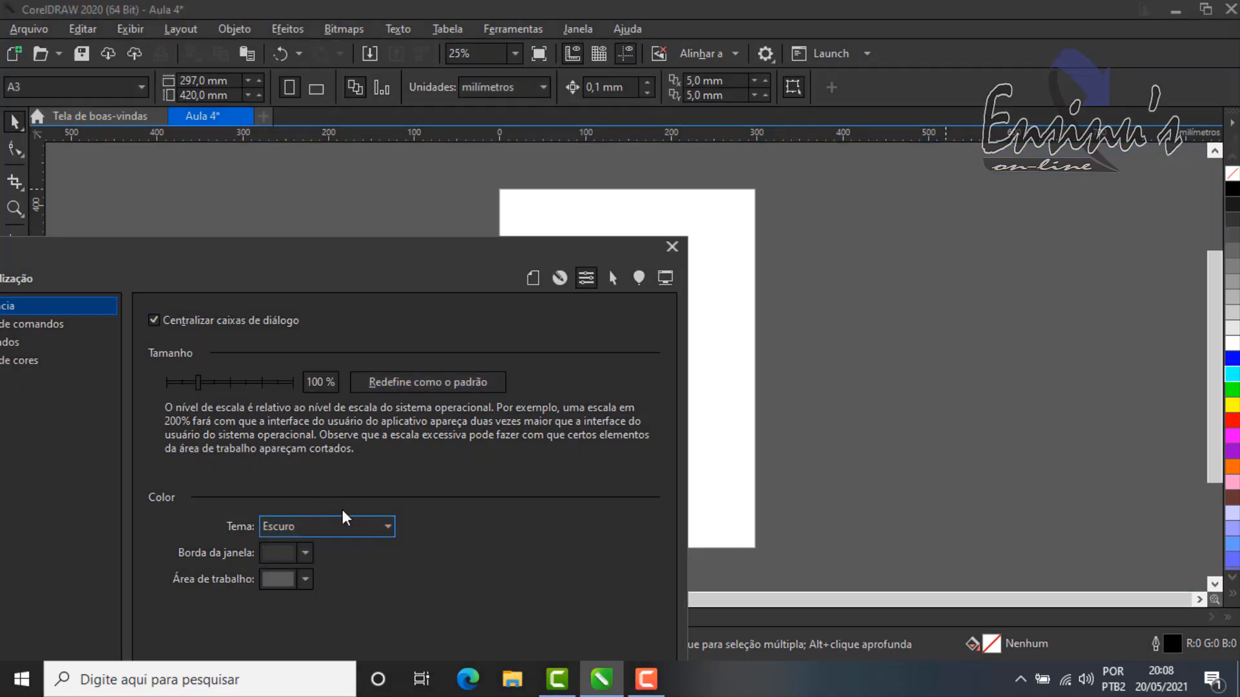
left_click_drag(480, 249, 904, 18)
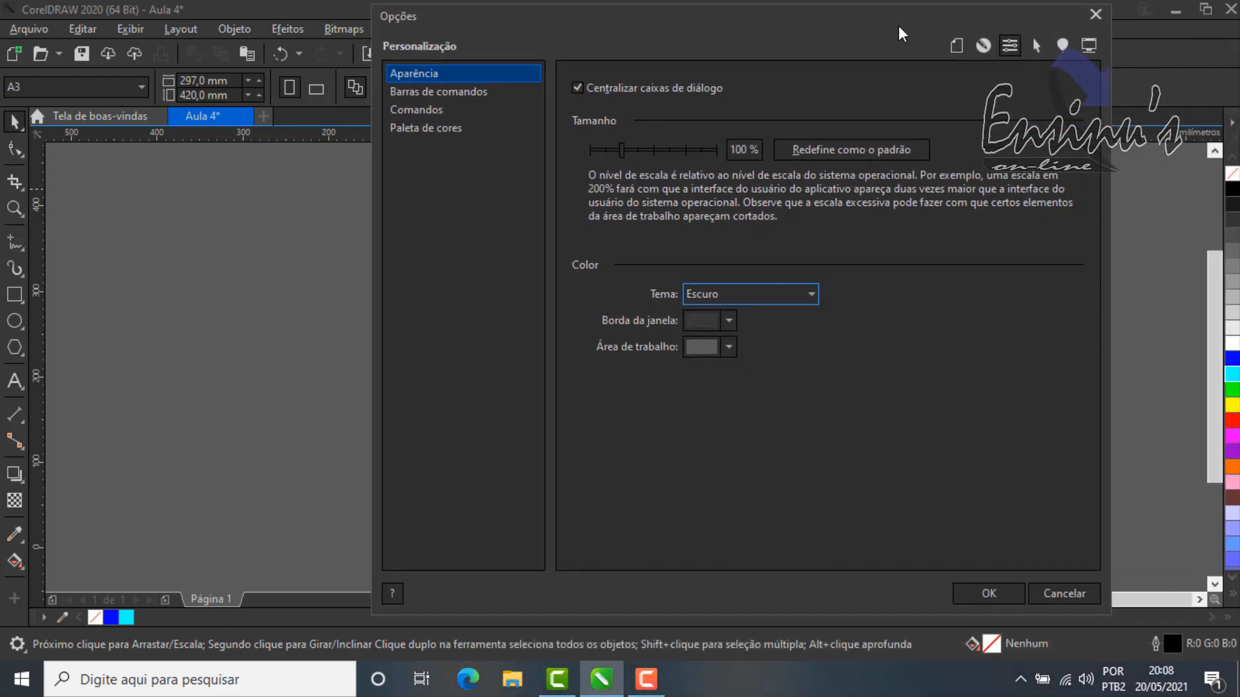
left_click(1076, 594)
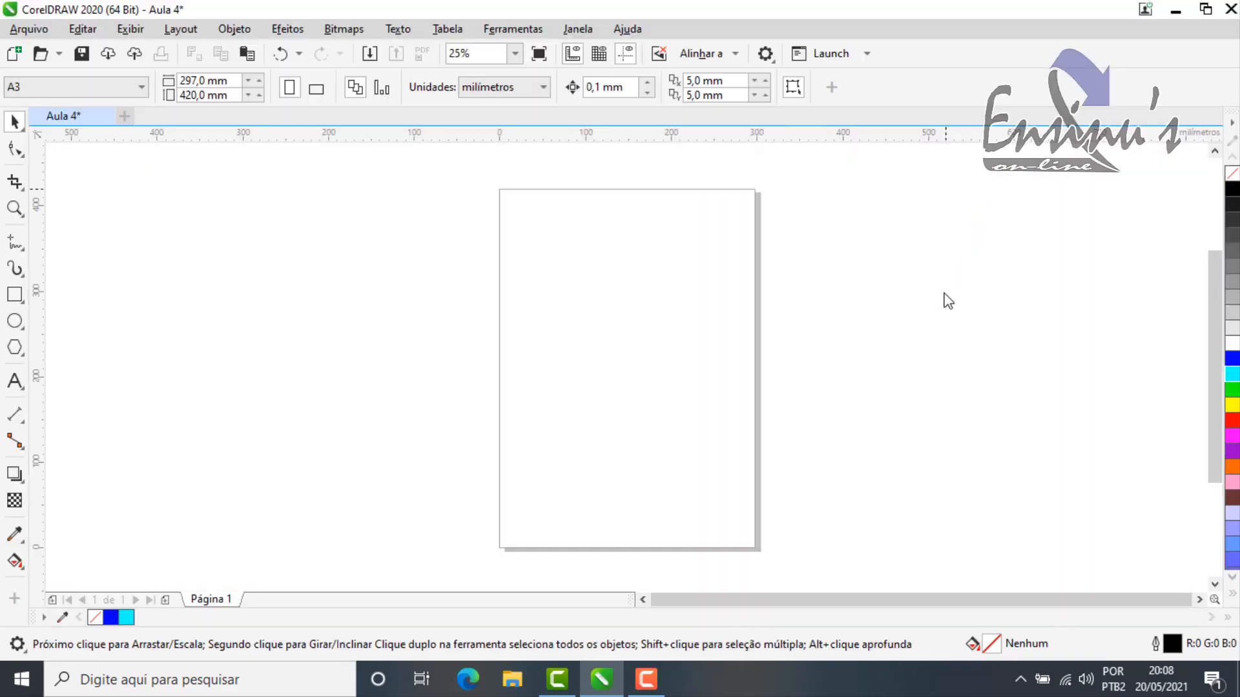
scroll(979, 421, "down", 2)
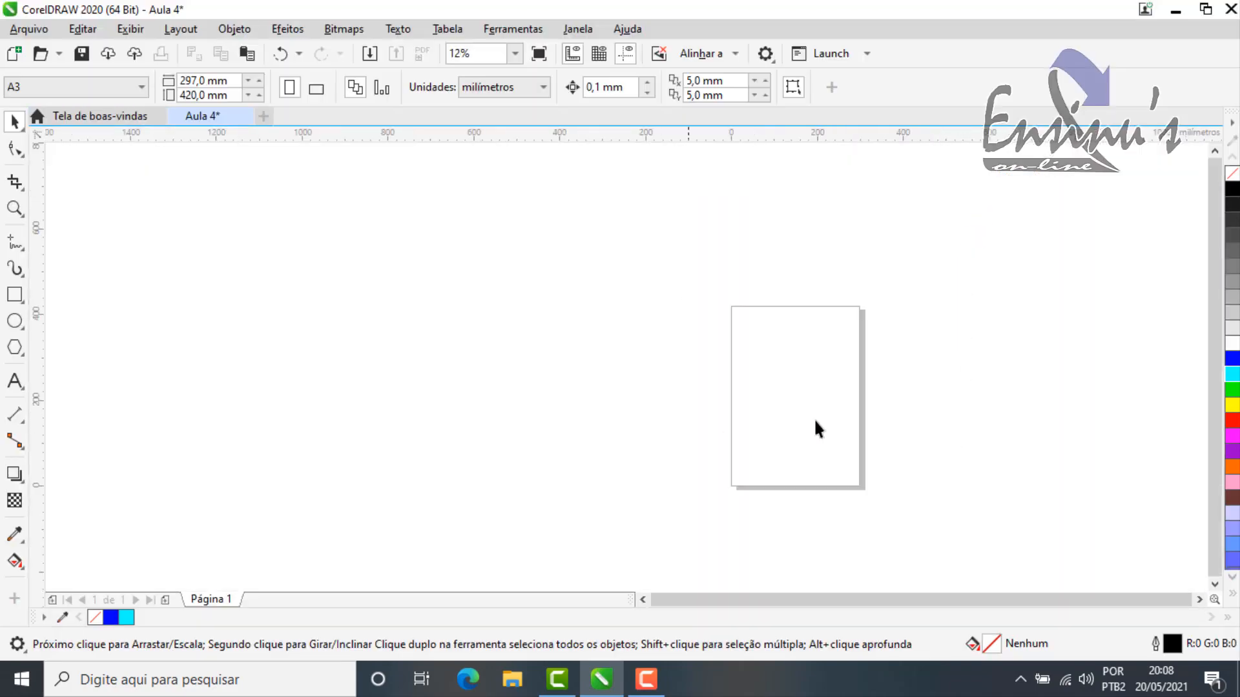
scroll(971, 424, "up", 2)
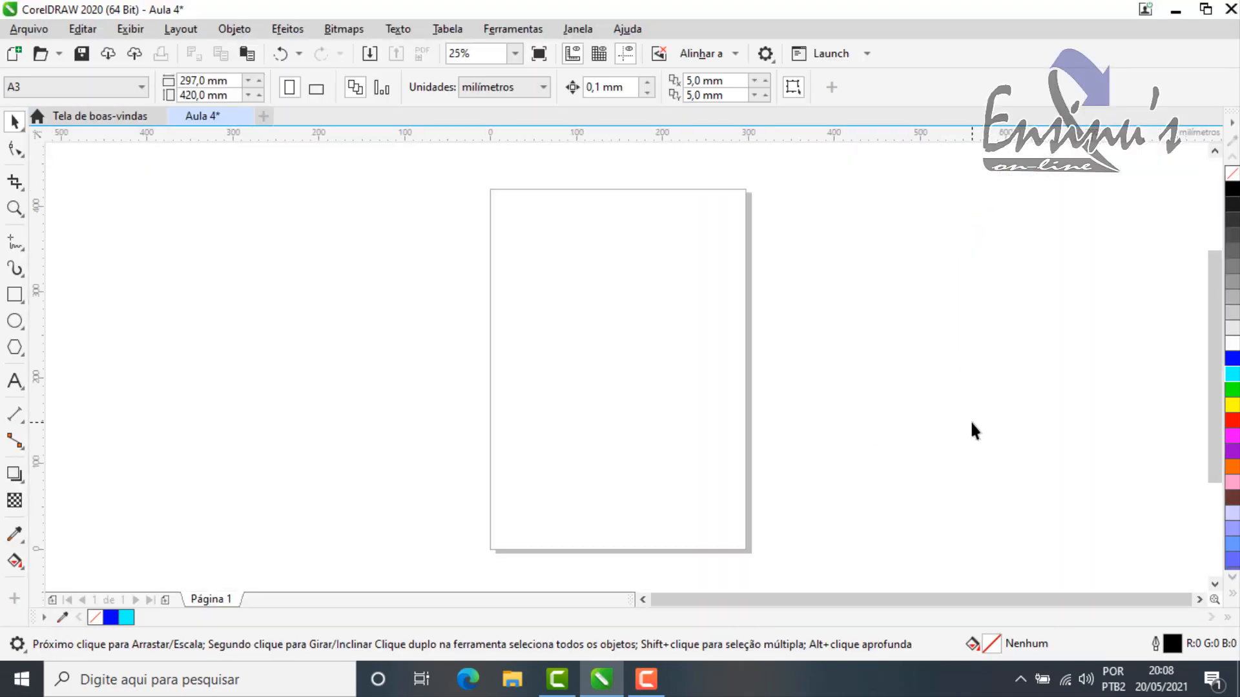